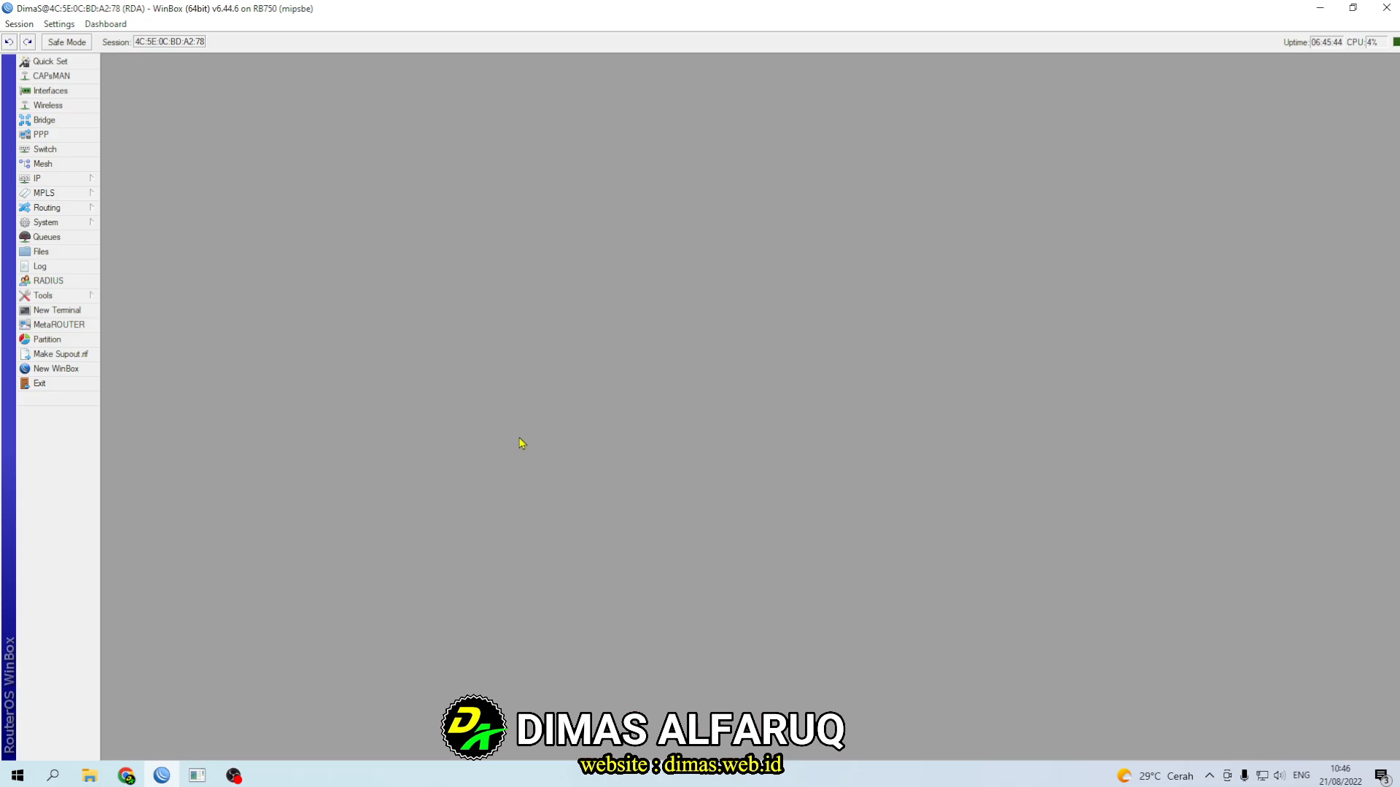
Step: End the router session from the Session menu to return to WinBox's login screen
left_click(18, 24)
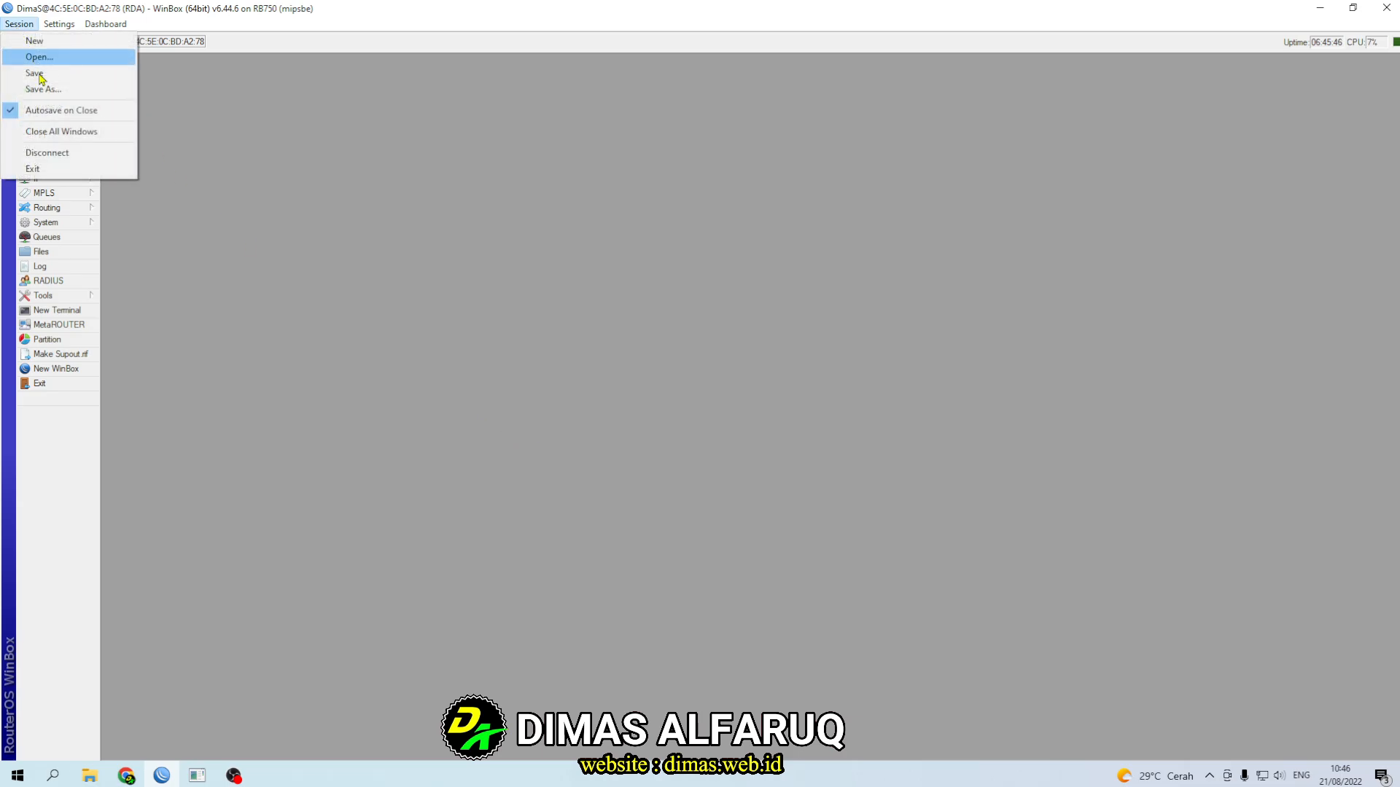
left_click(76, 154)
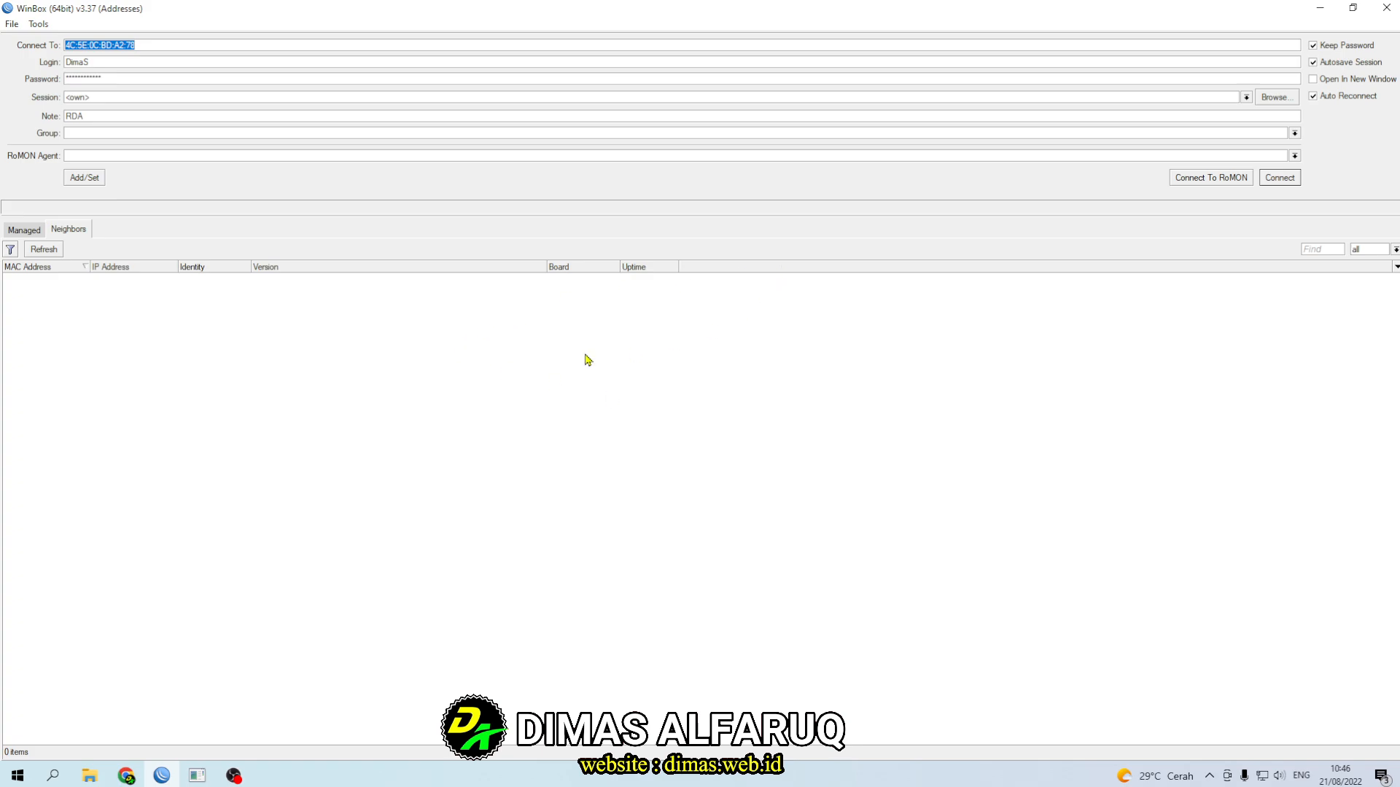
Step: Refresh Neighbors and log in to the RB750 at 192.168.1.4 as admin with the account password
left_click(51, 252)
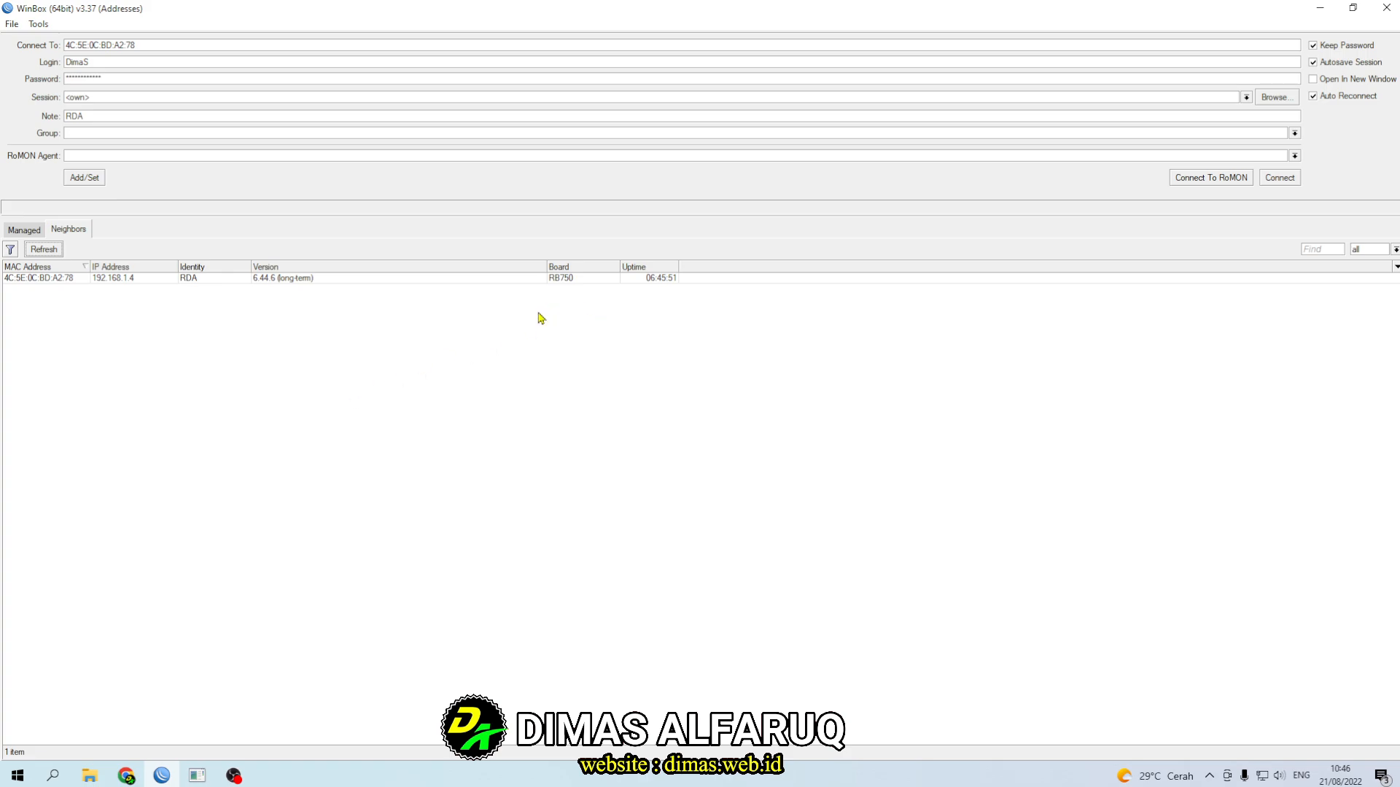
scroll(541, 317, "up", 3)
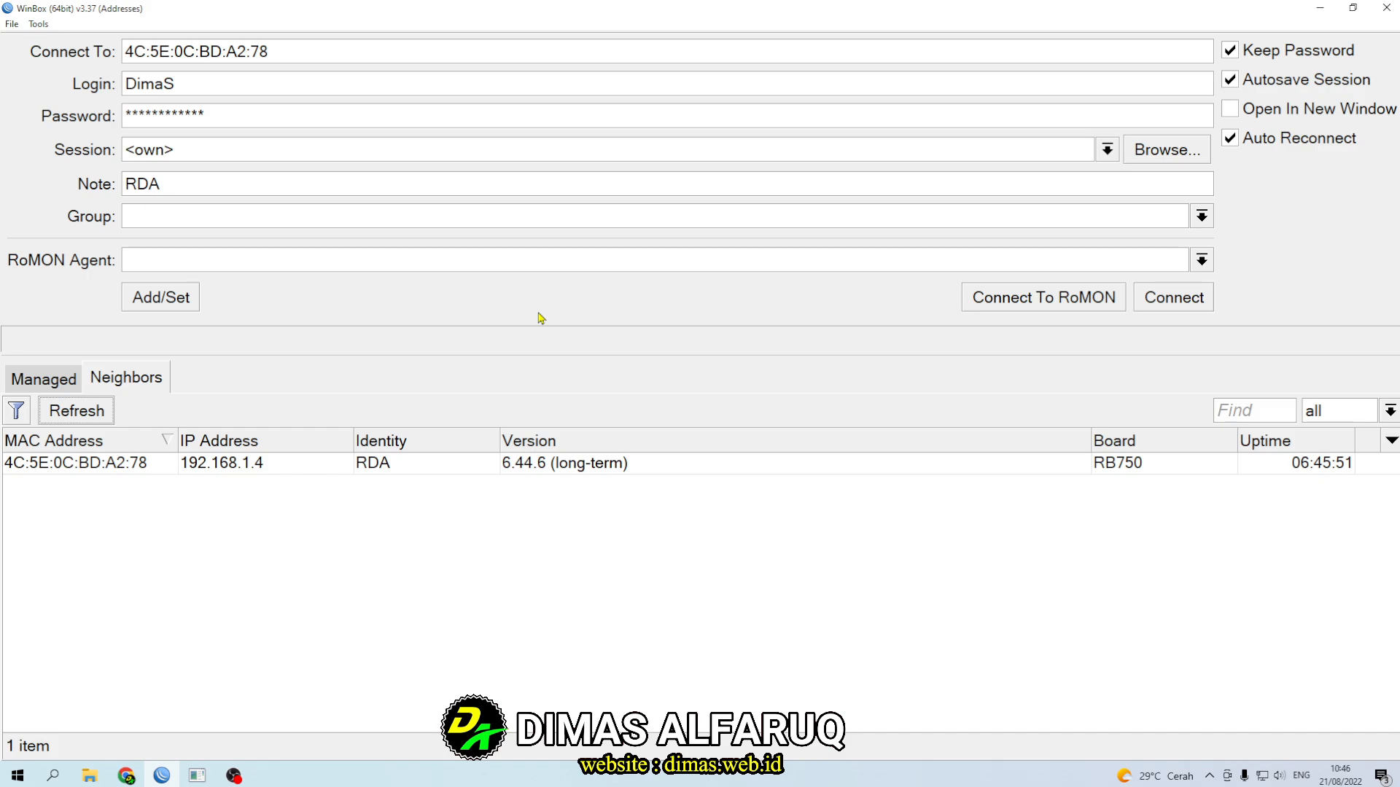
double_click(194, 86)
type("admin")
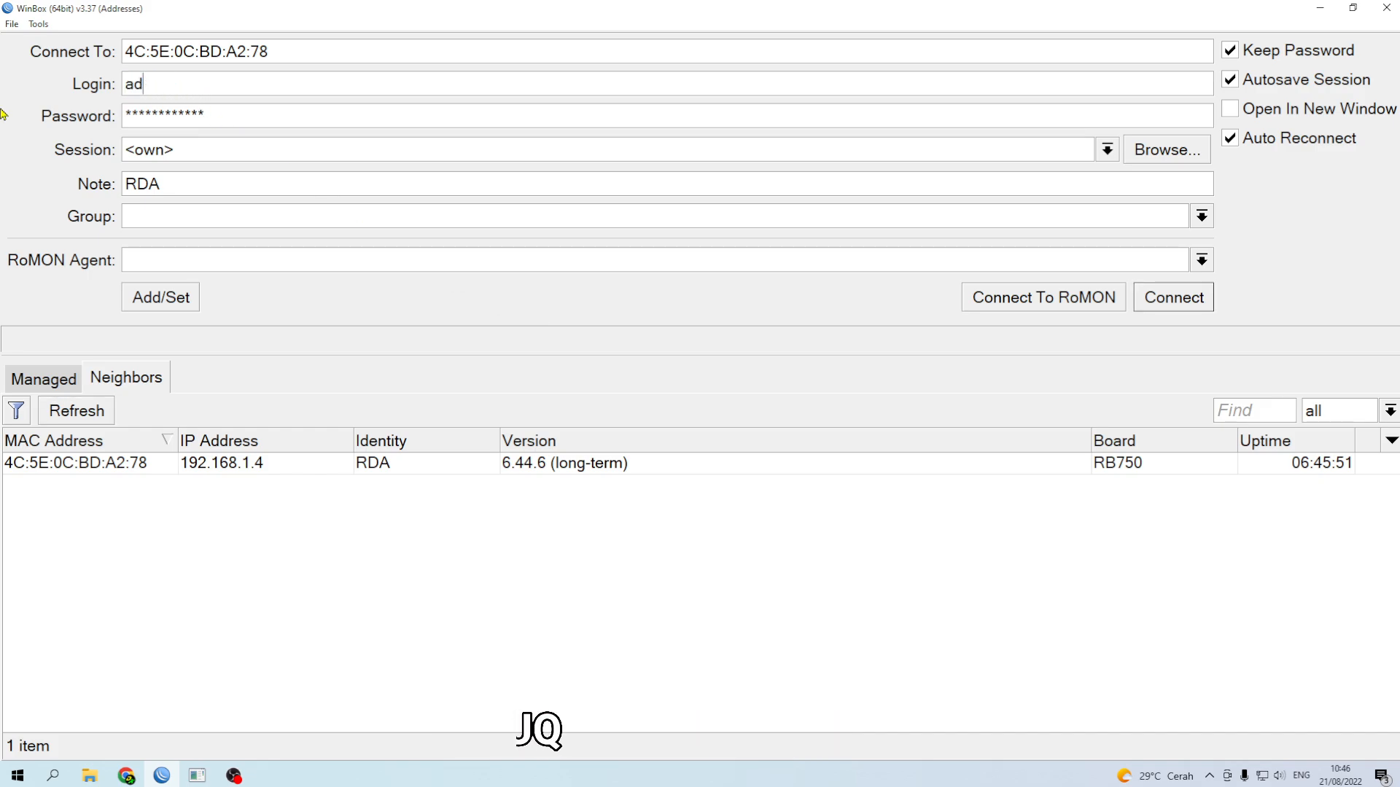
key("Tab")
type("**")
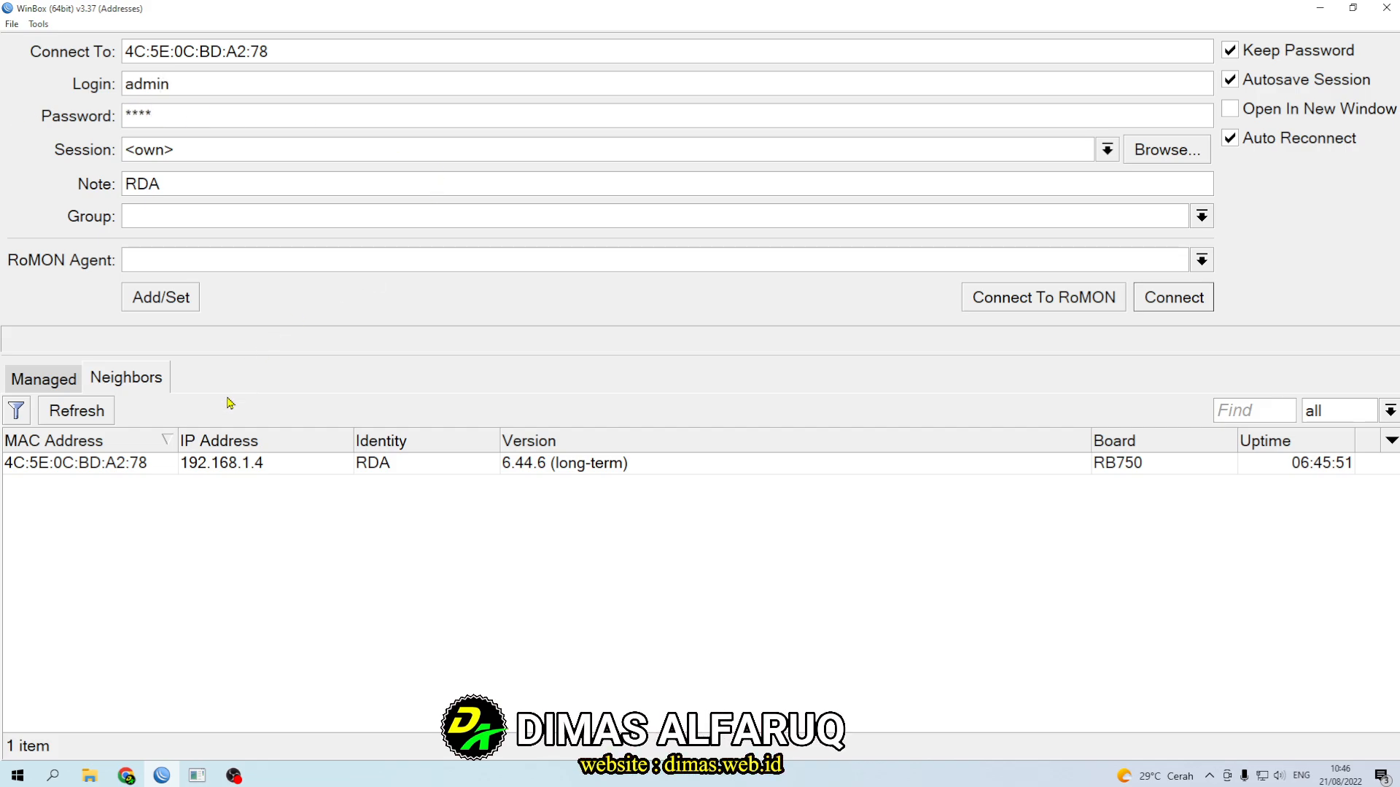
left_click(1188, 305)
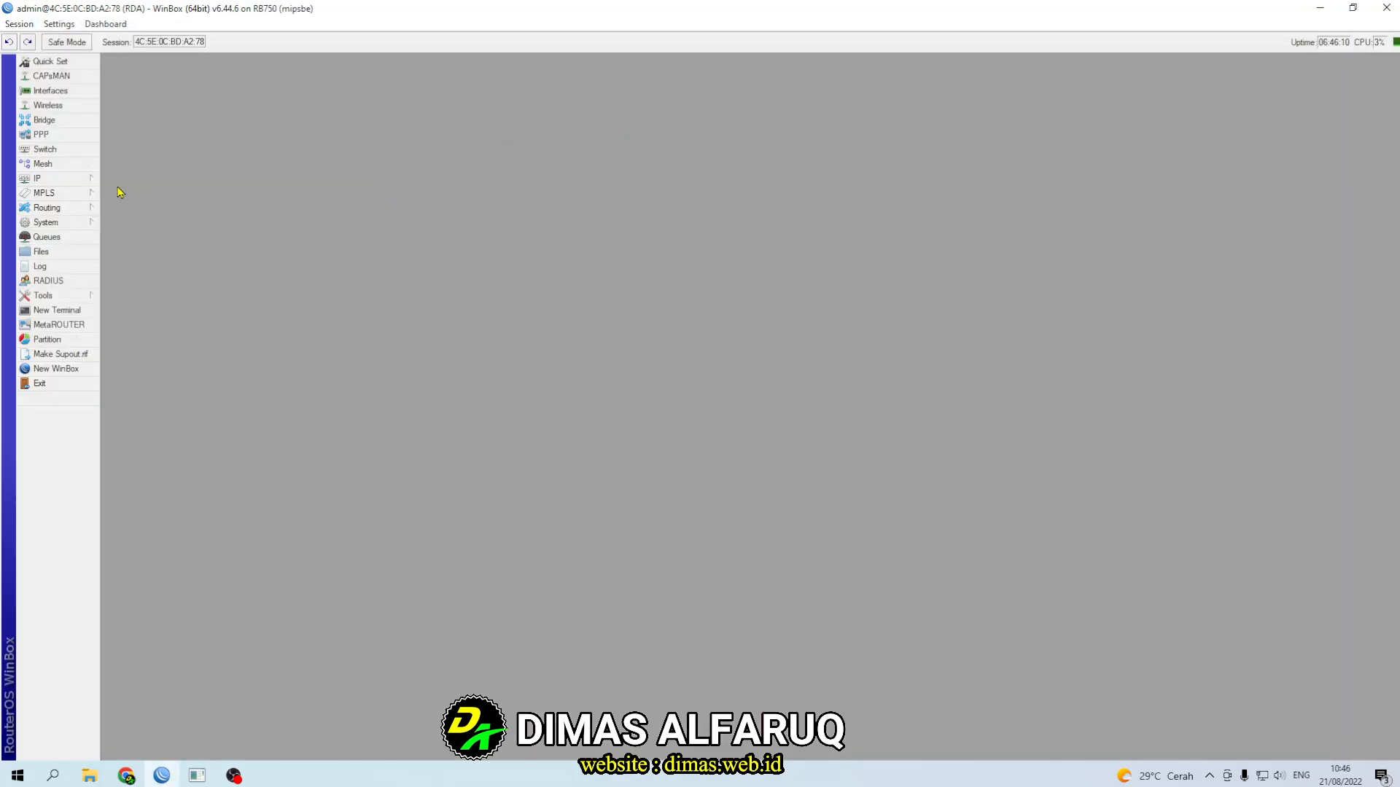
Step: Increase the WinBox interface font size with Ctrl+Plus
key("ctrl+plus")
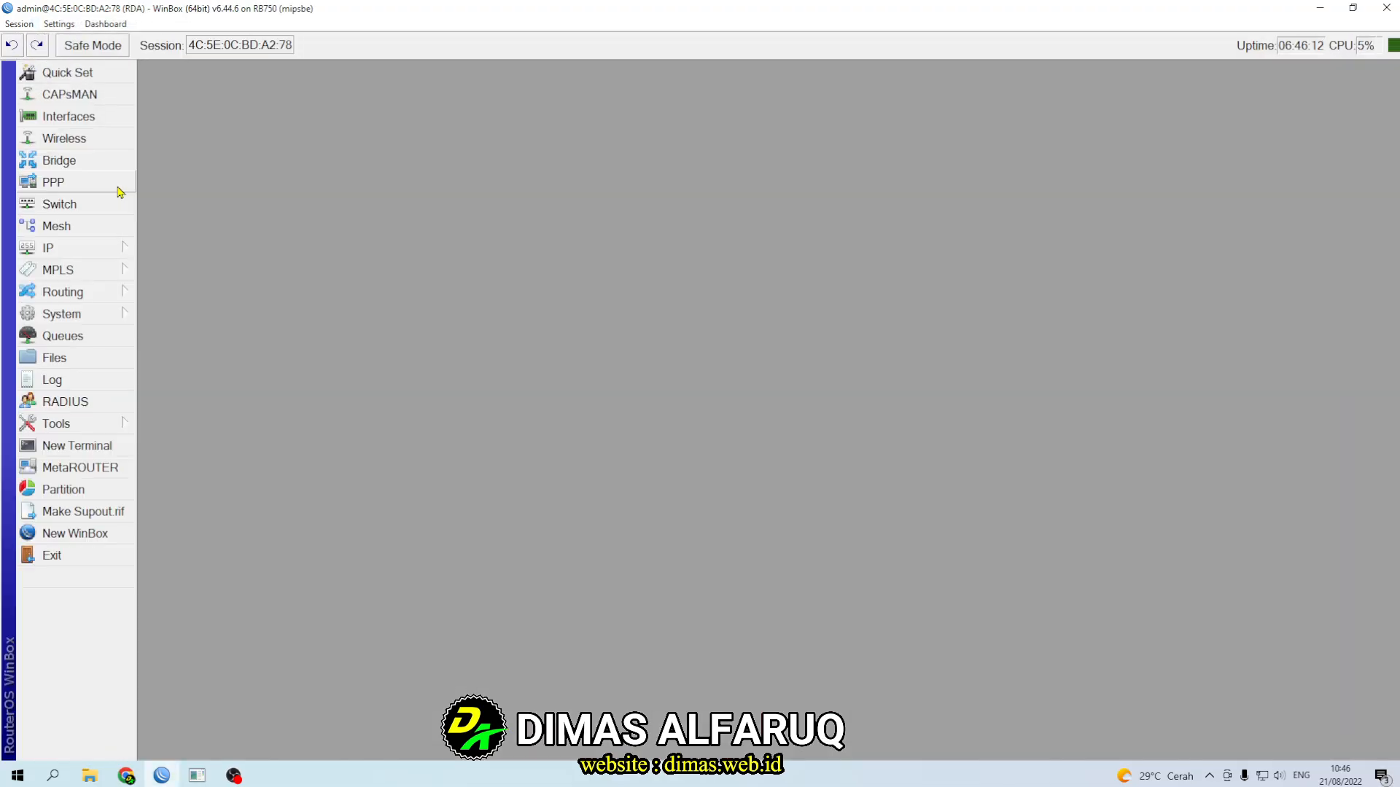
key("alt+Tab")
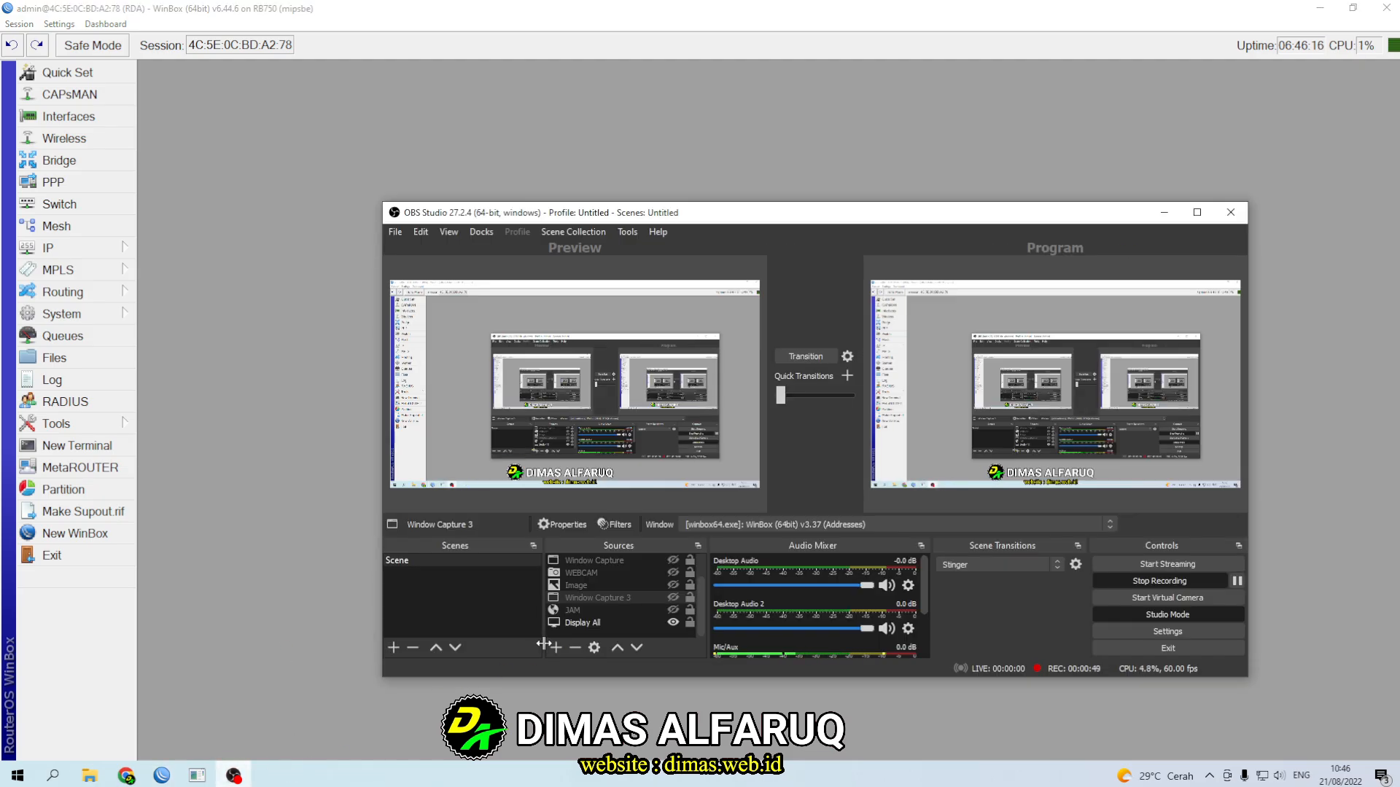
left_click(226, 779)
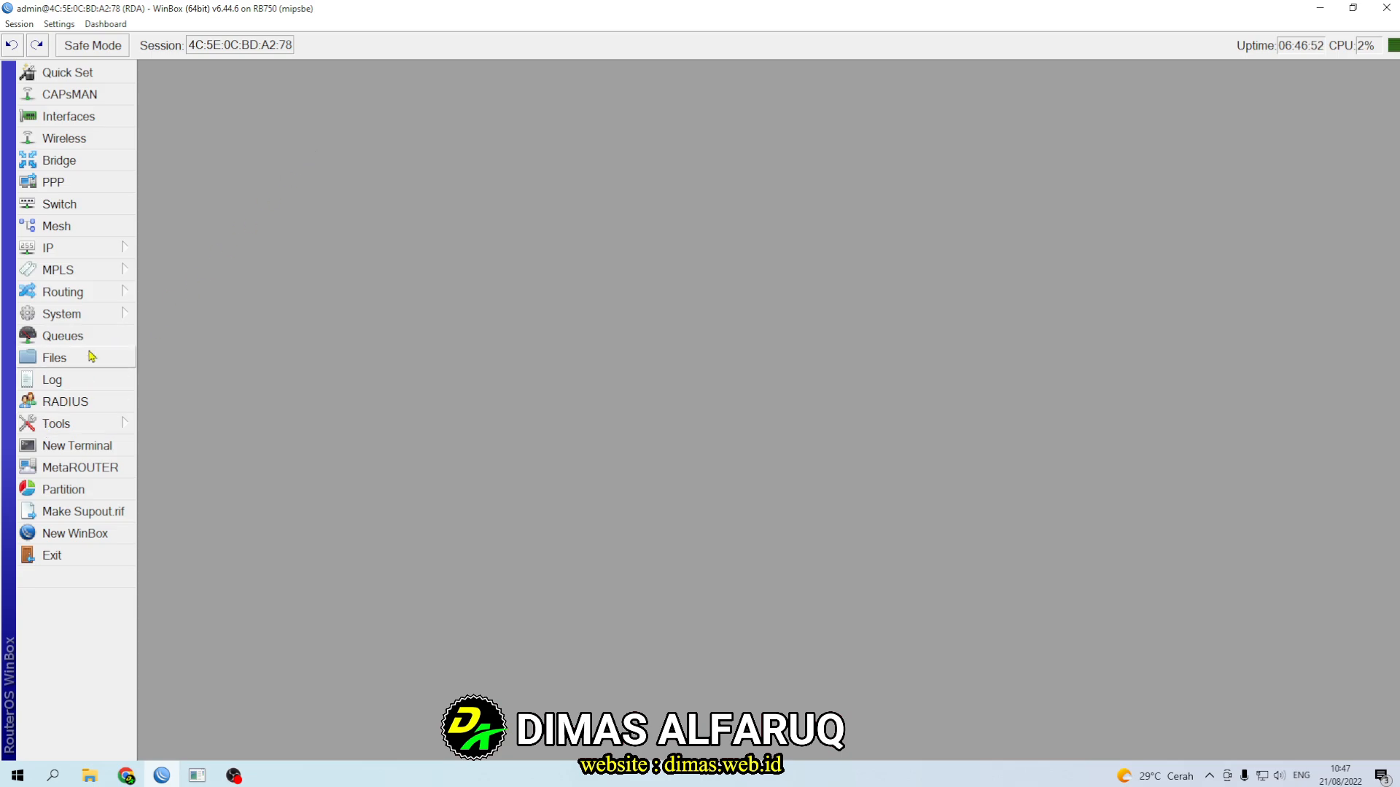
Step: Open System > Packages and check for updates: installed 6.44.6, latest long-term 6.48.6
left_click(79, 249)
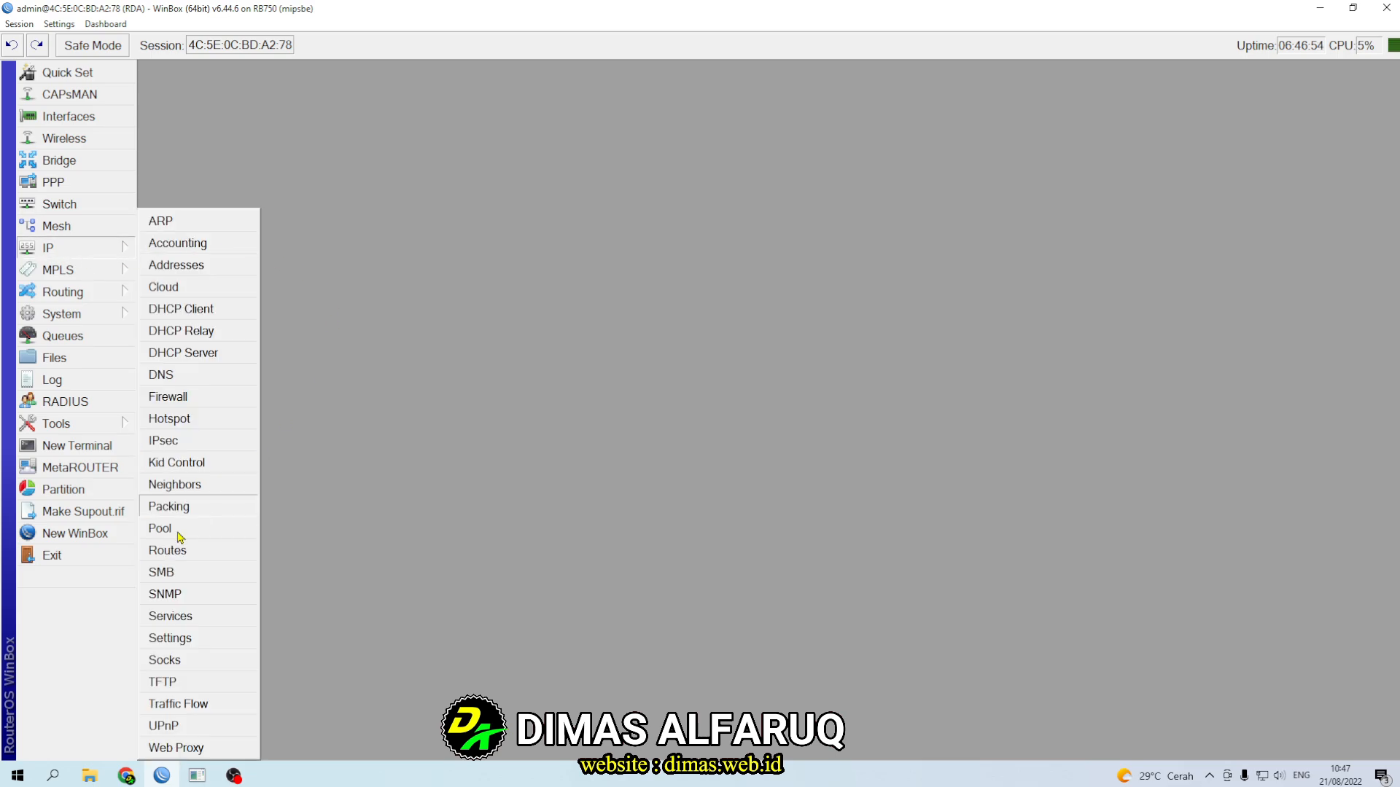
left_click(504, 324)
left_click(101, 252)
mouse_move(105, 323)
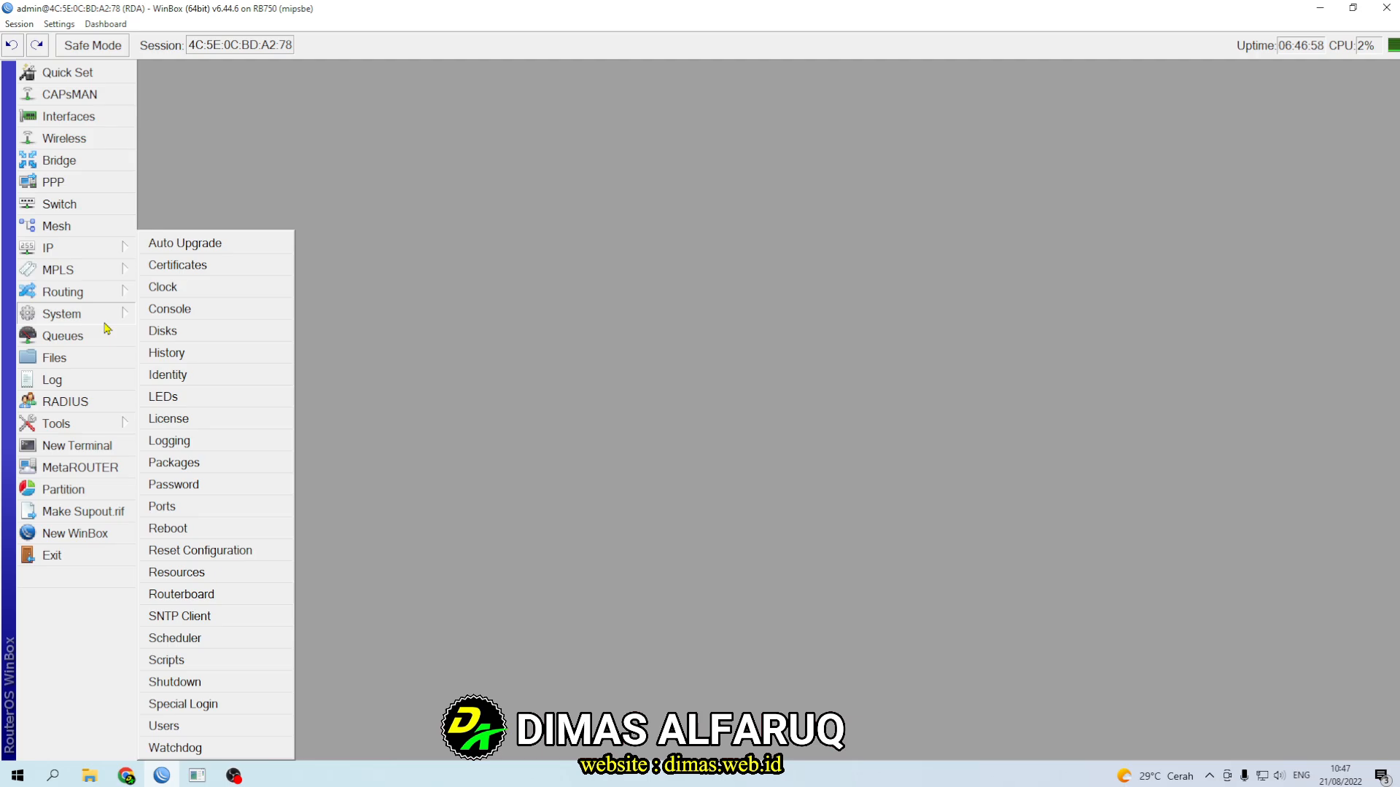
left_click(203, 462)
left_click_drag(551, 385, 482, 67)
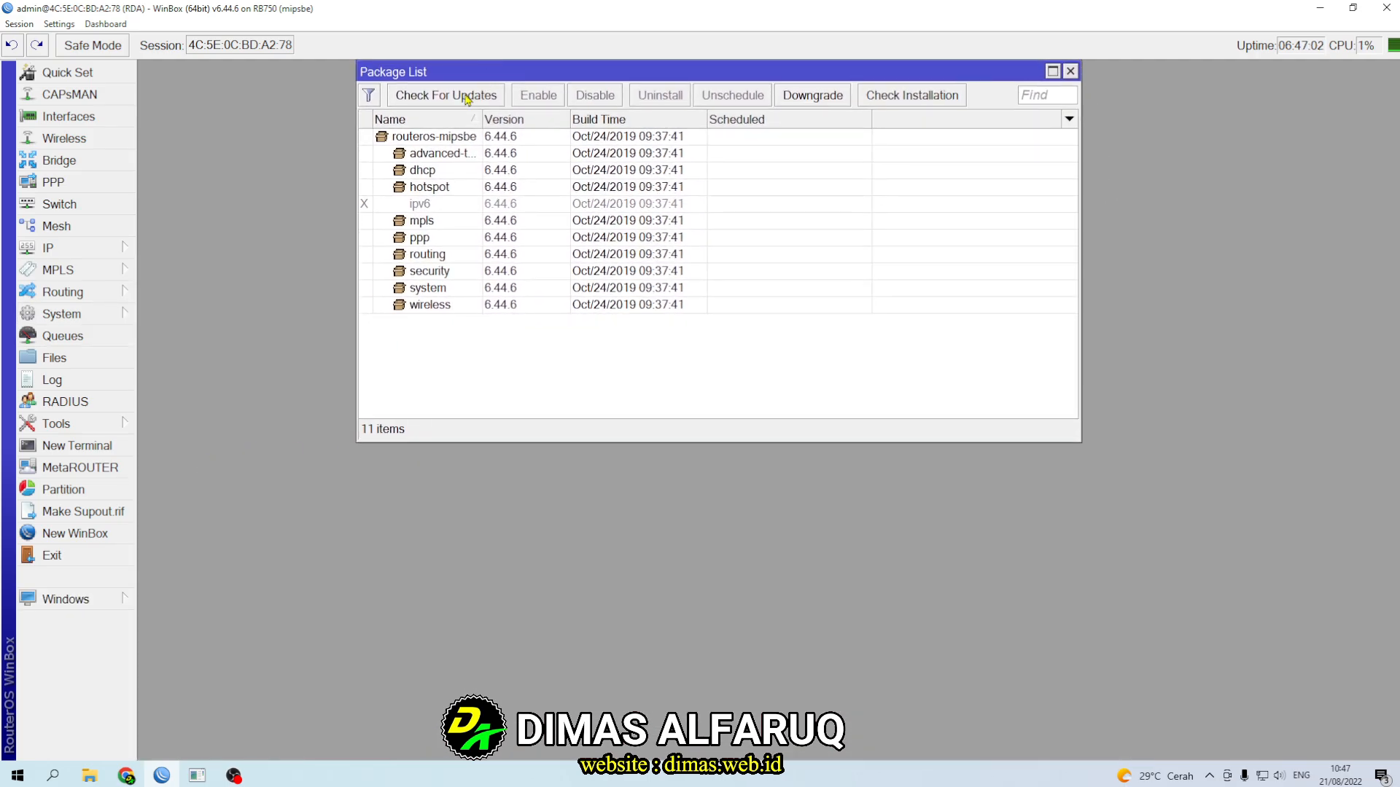
left_click(440, 103)
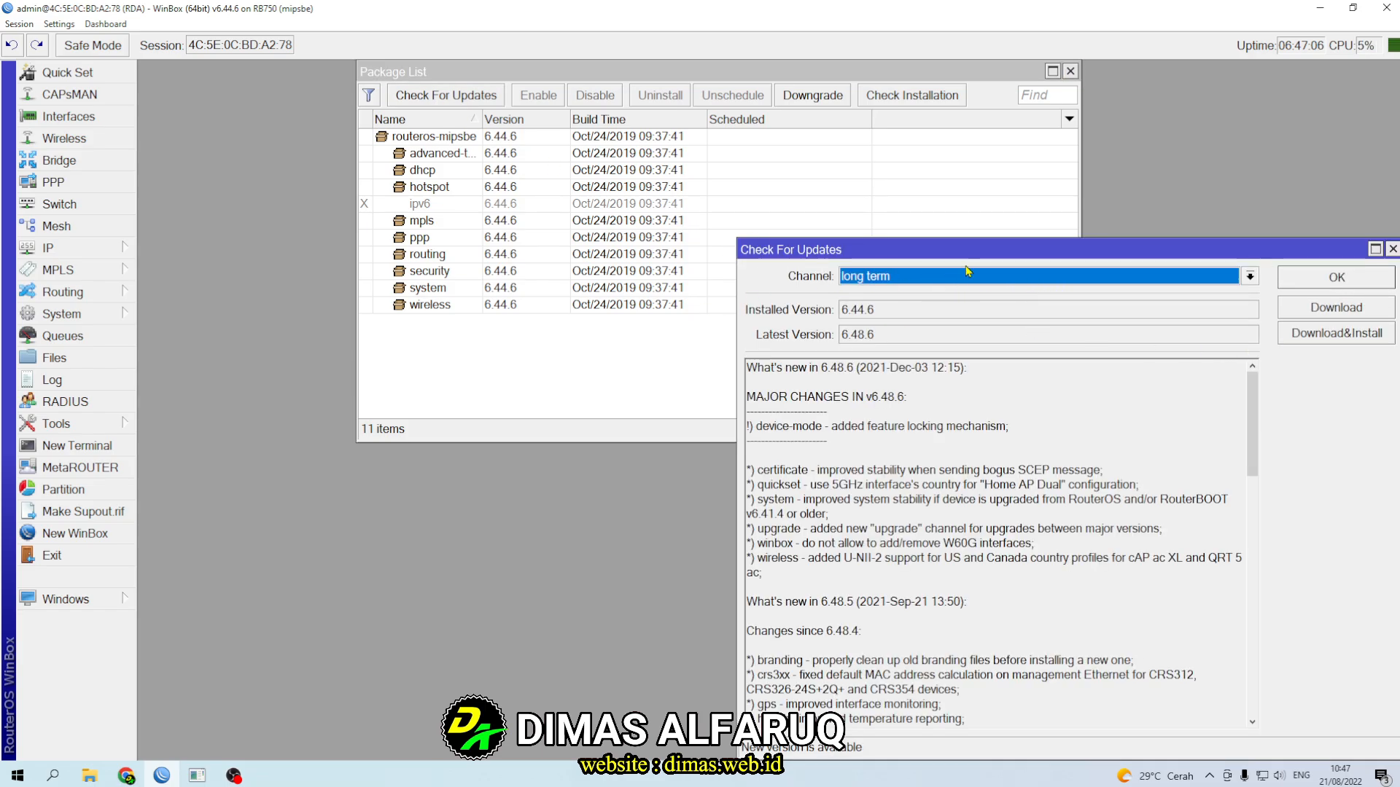
left_click_drag(973, 251, 497, 132)
left_click(387, 159)
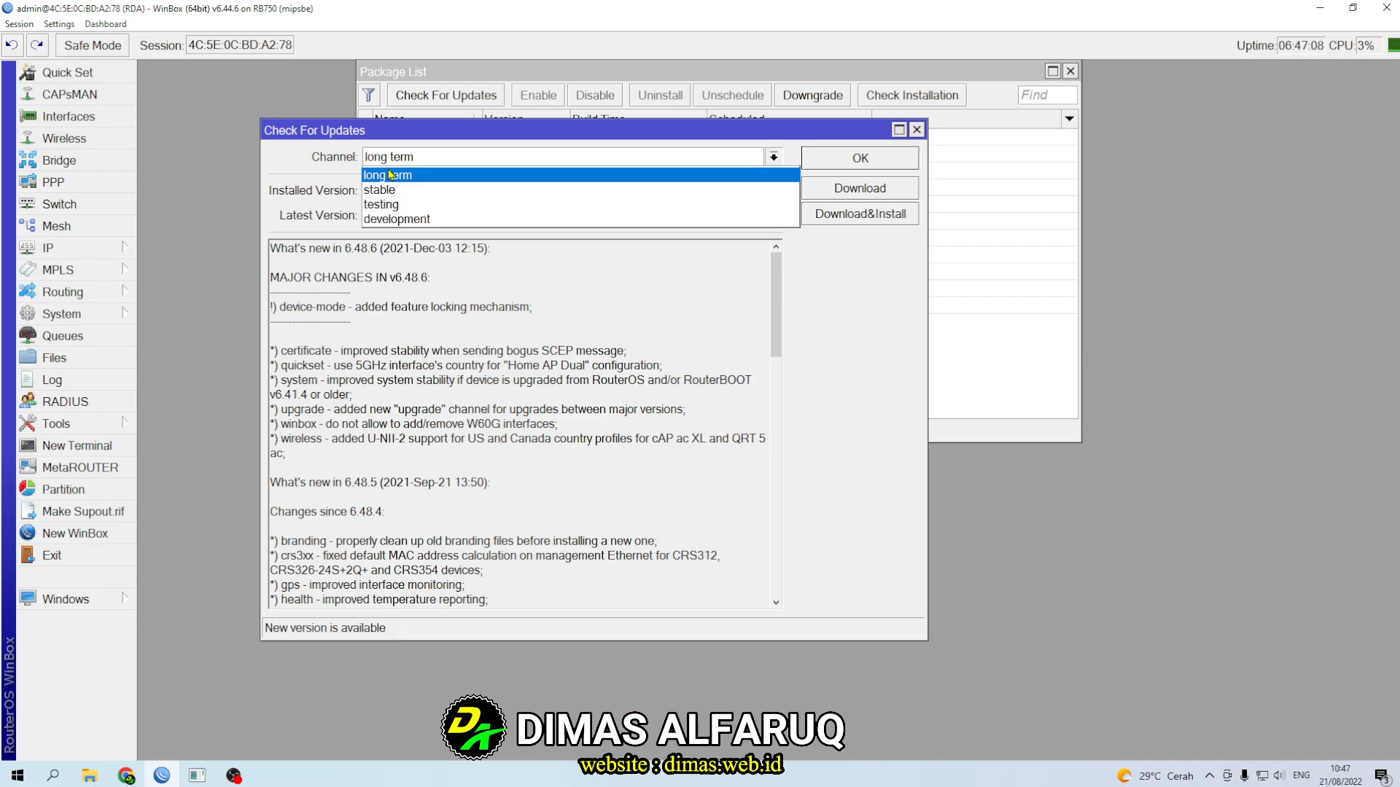
left_click(390, 176)
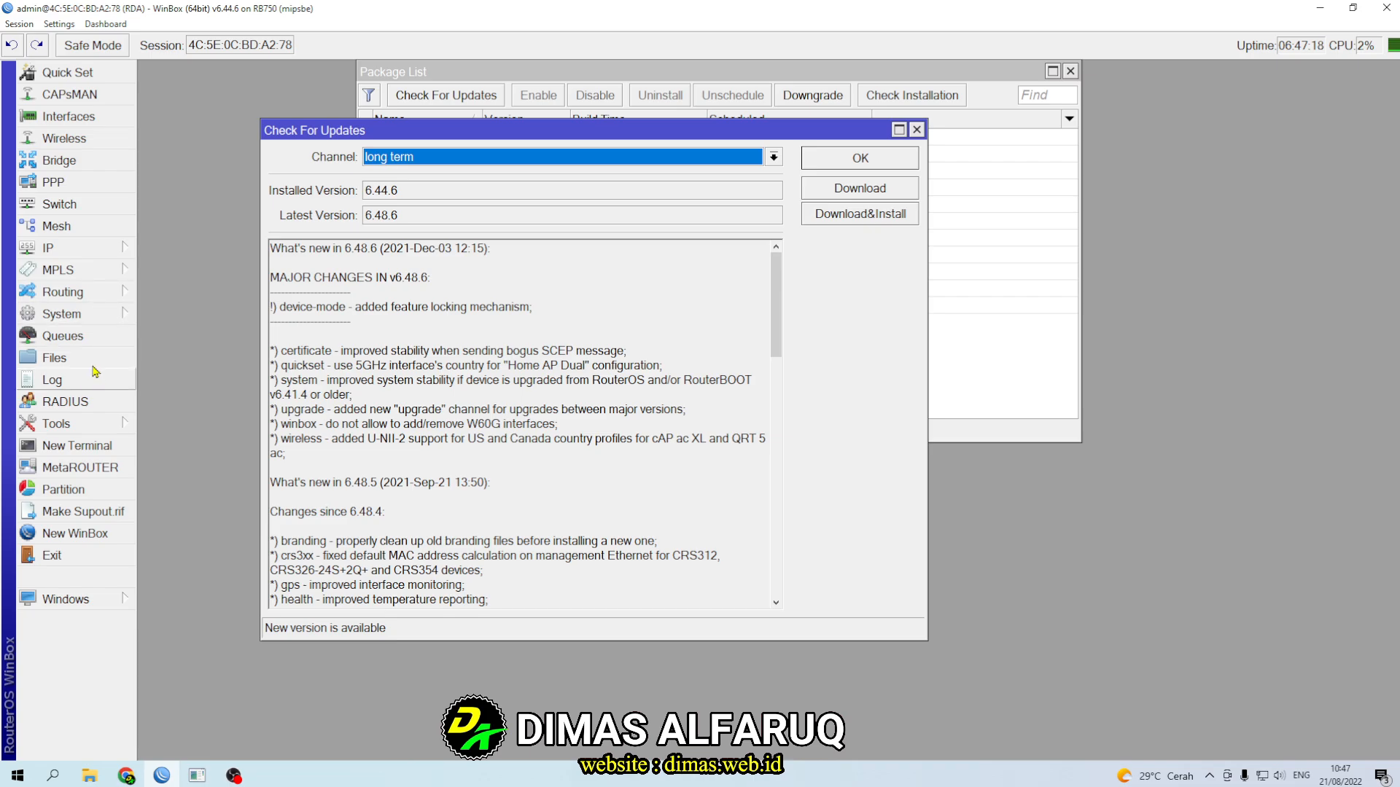
left_click(100, 314)
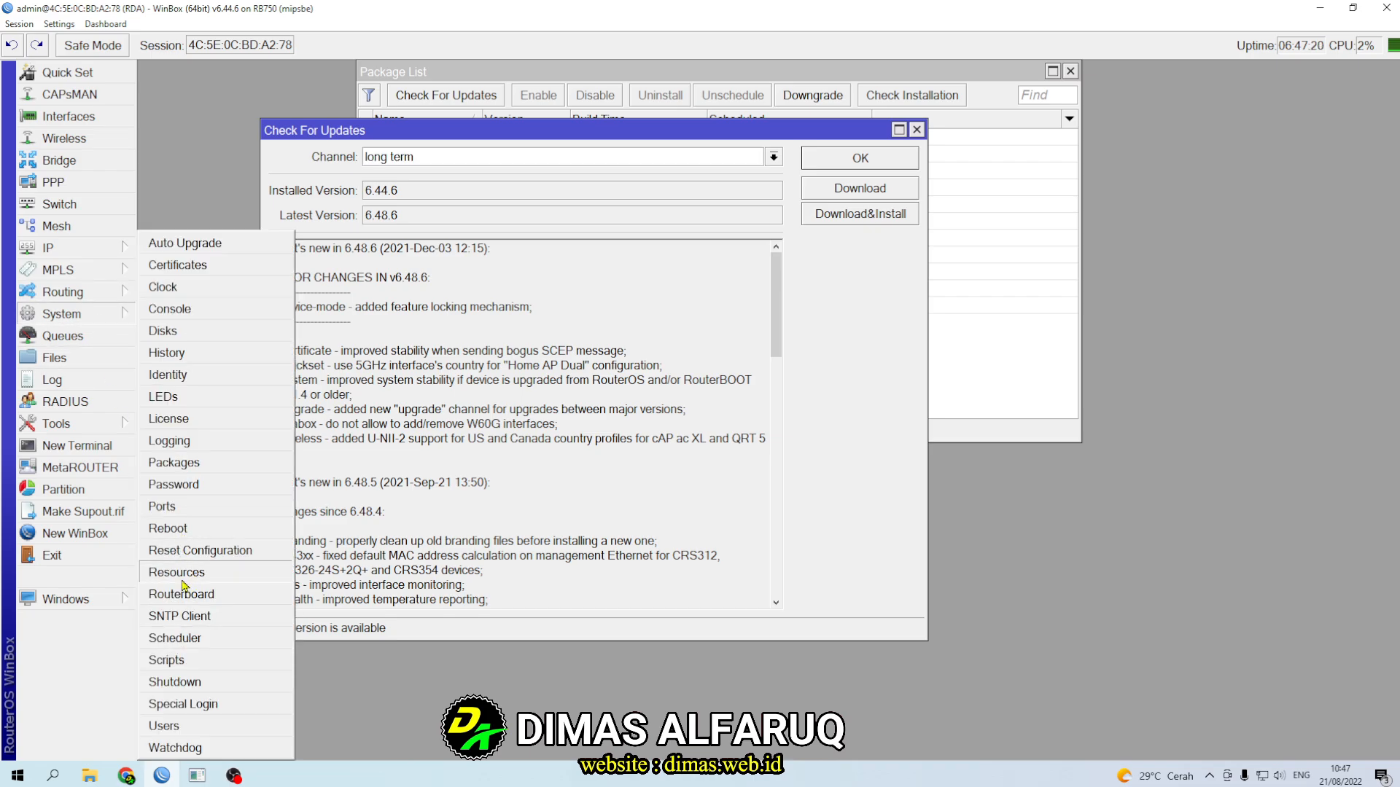
left_click(194, 464)
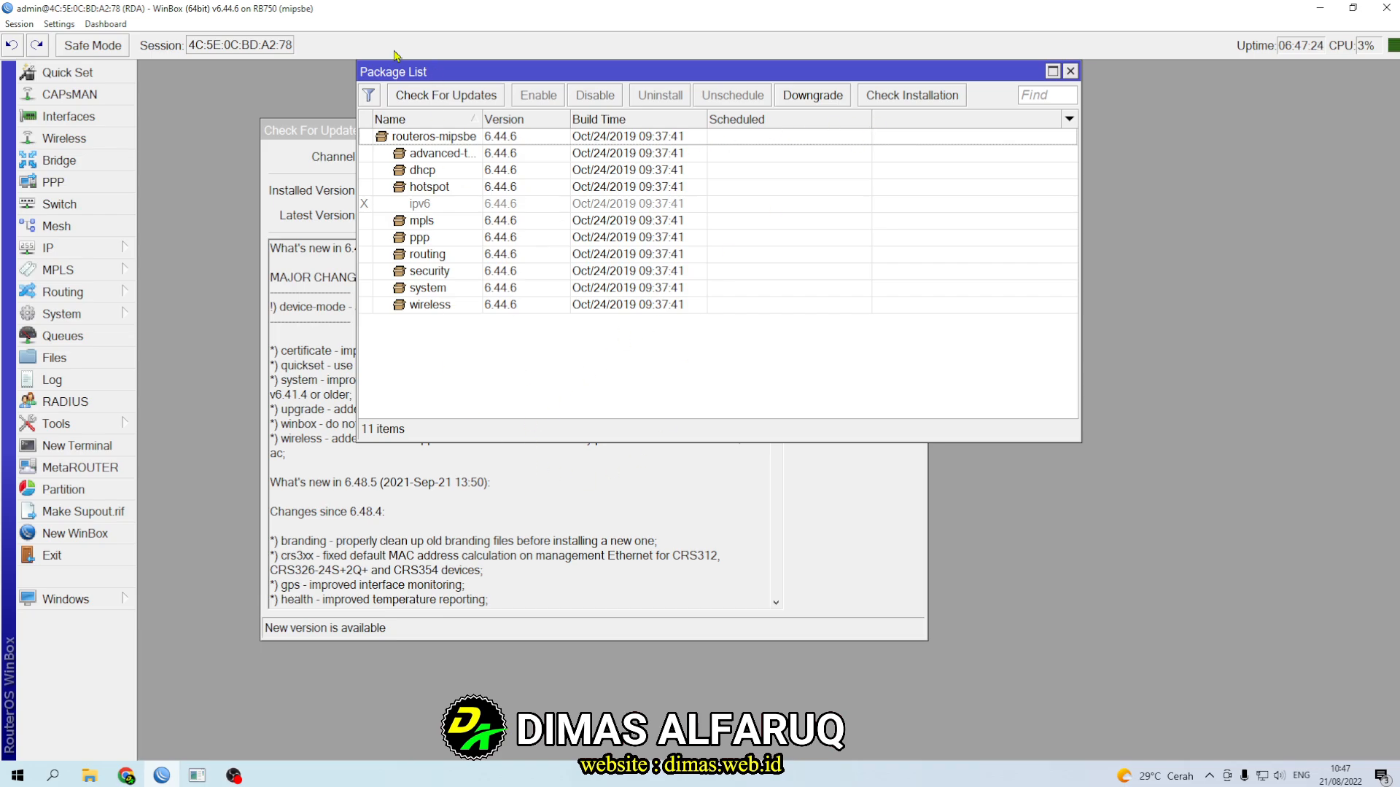
left_click(329, 130)
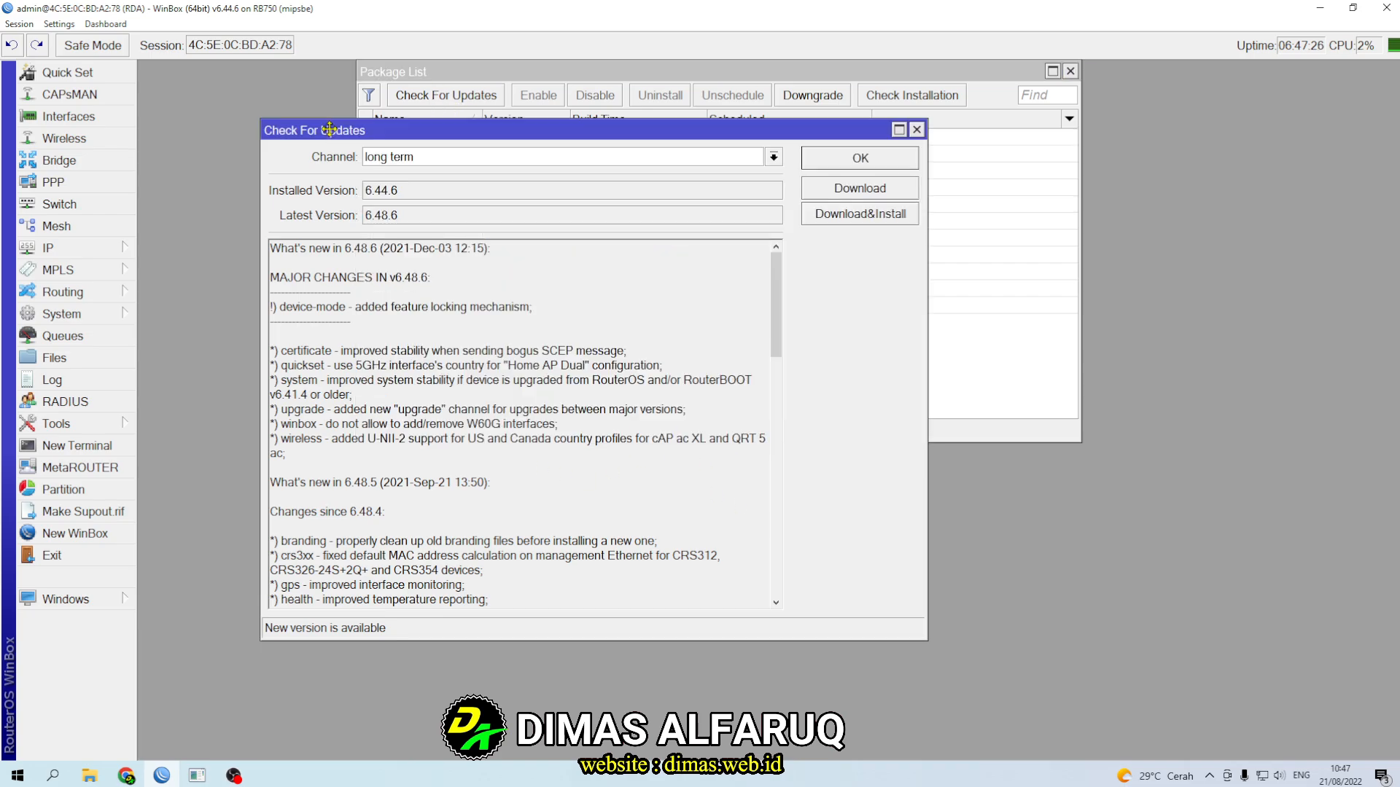
left_click(877, 151)
left_click(429, 102)
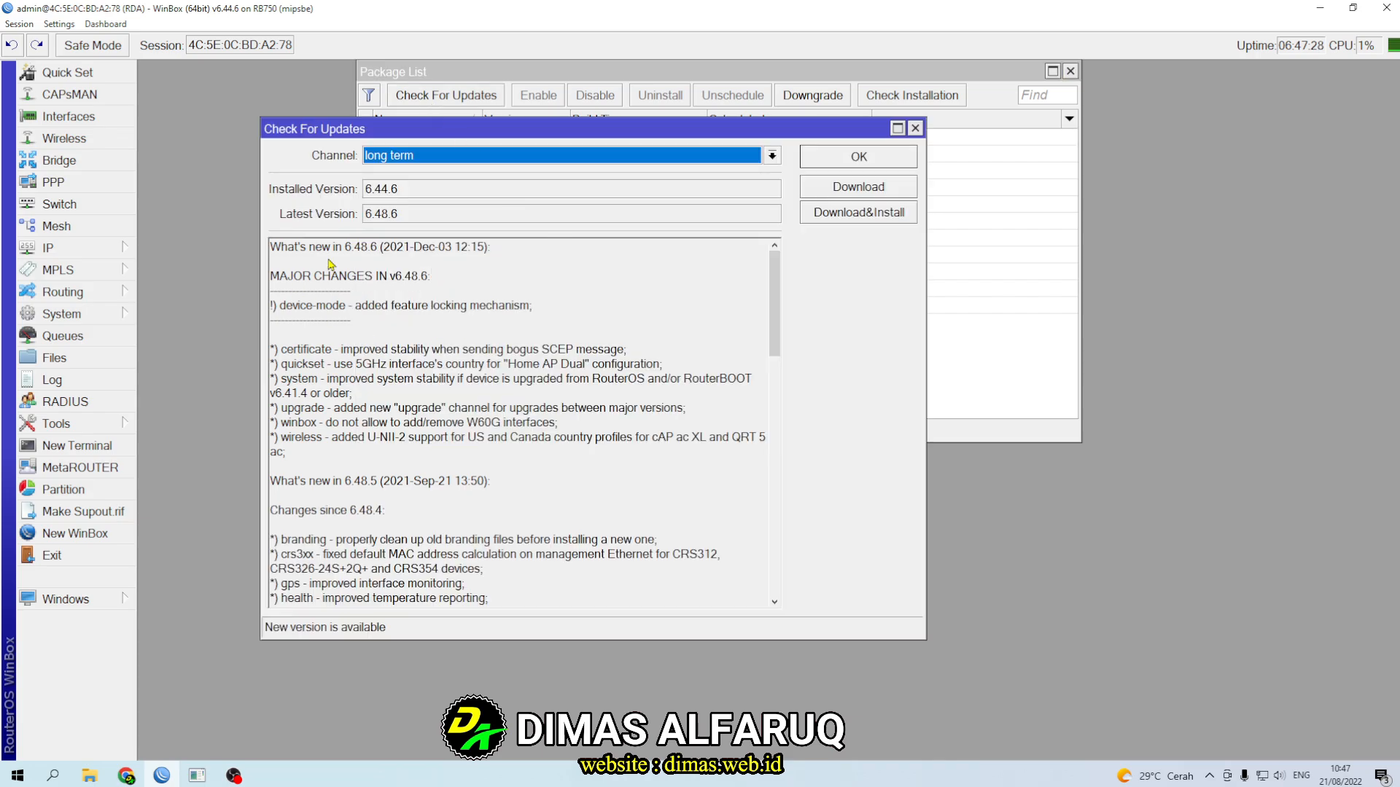
left_click(406, 161)
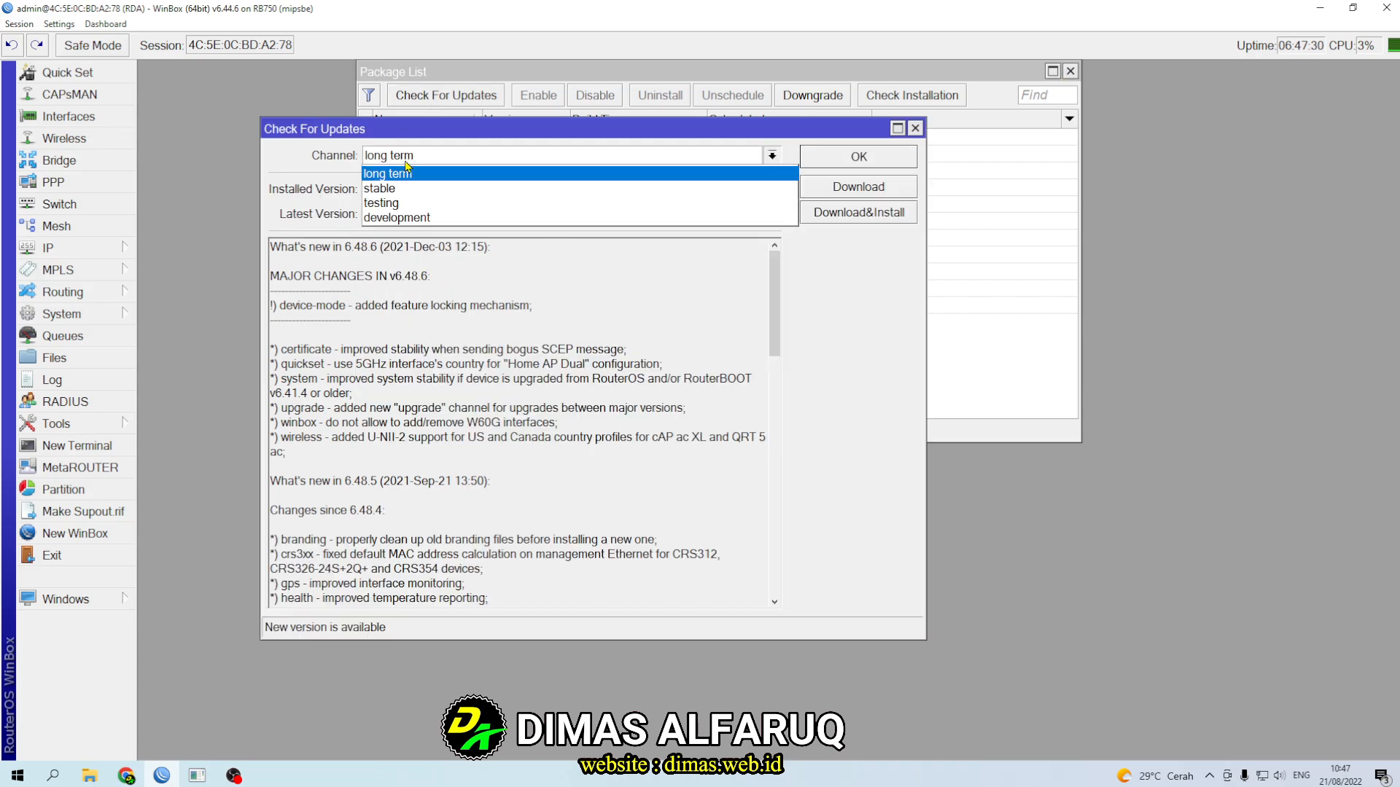
left_click(406, 173)
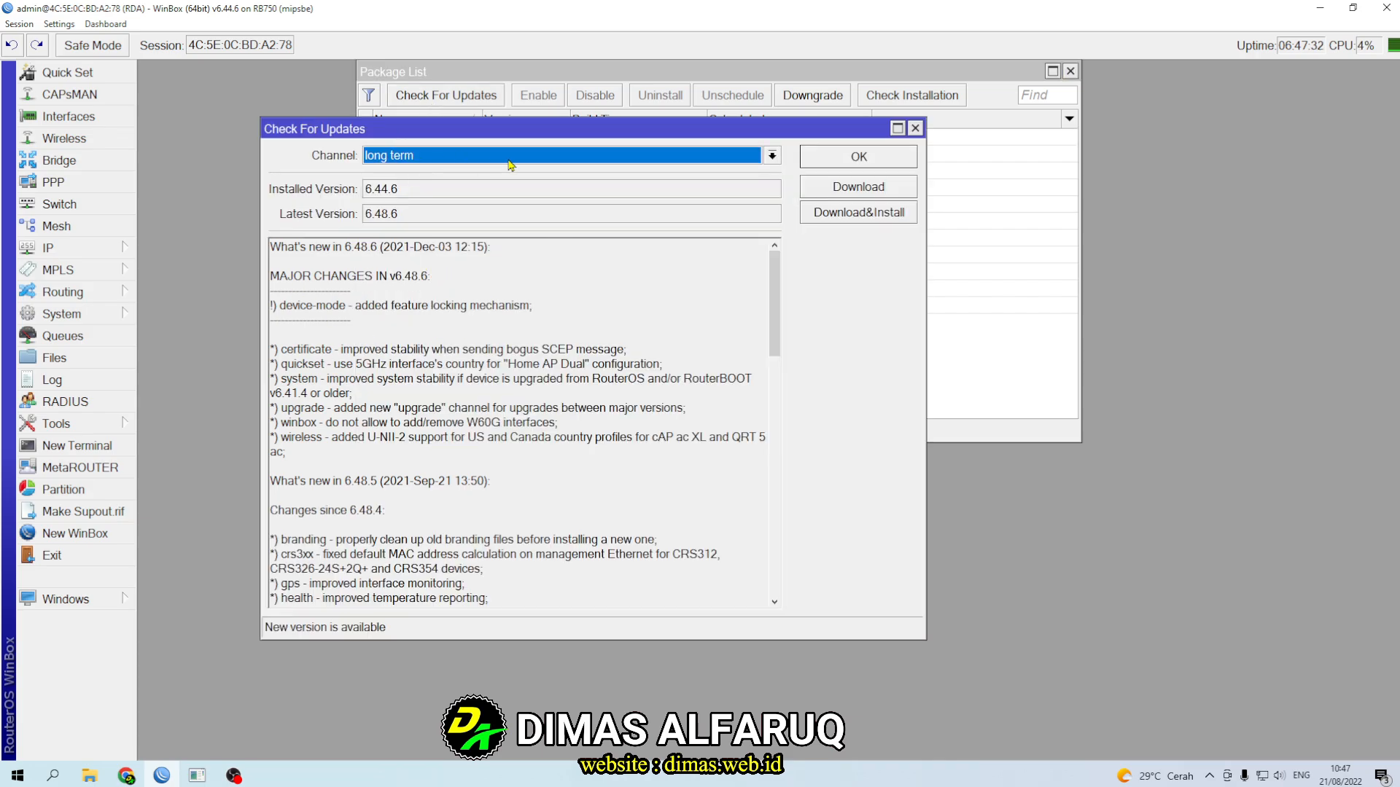
left_click(384, 159)
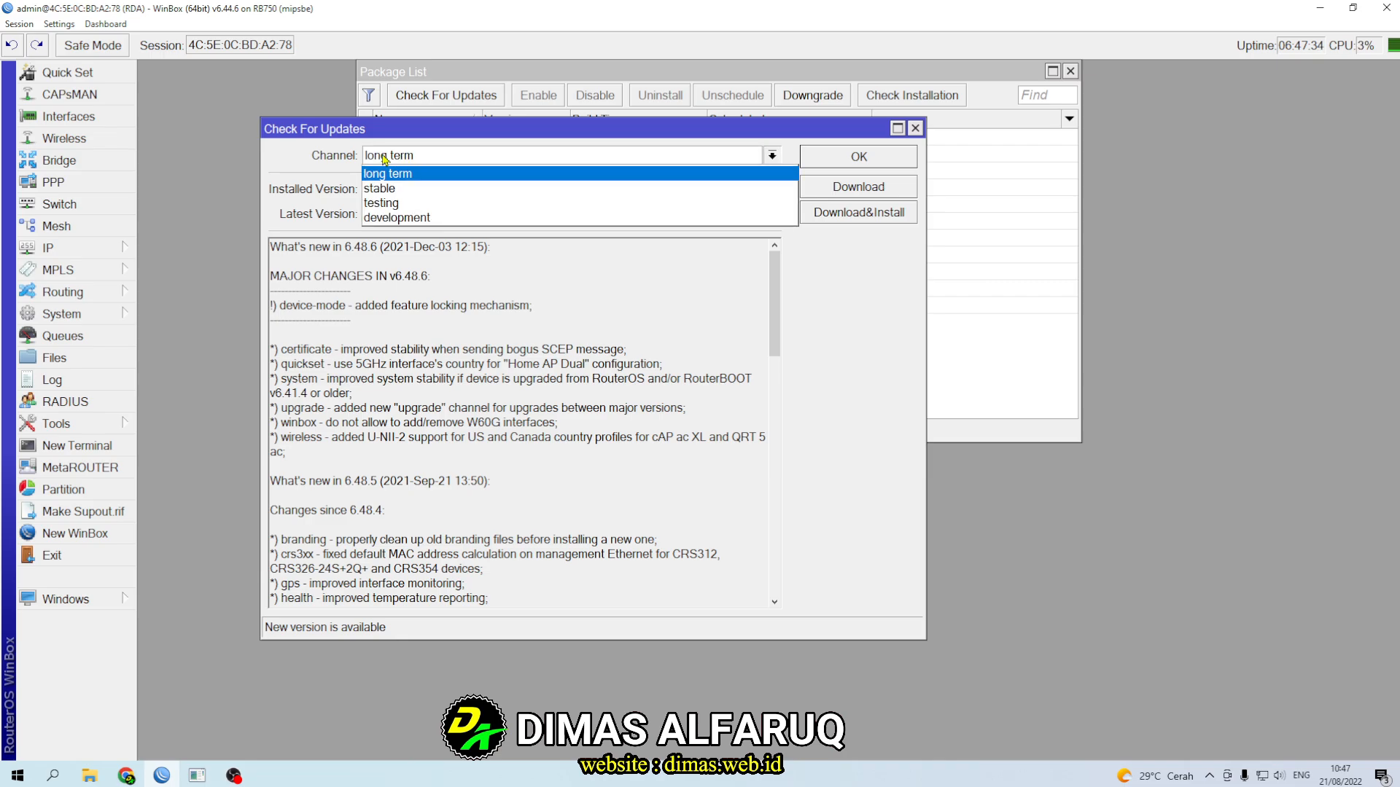
left_click(390, 173)
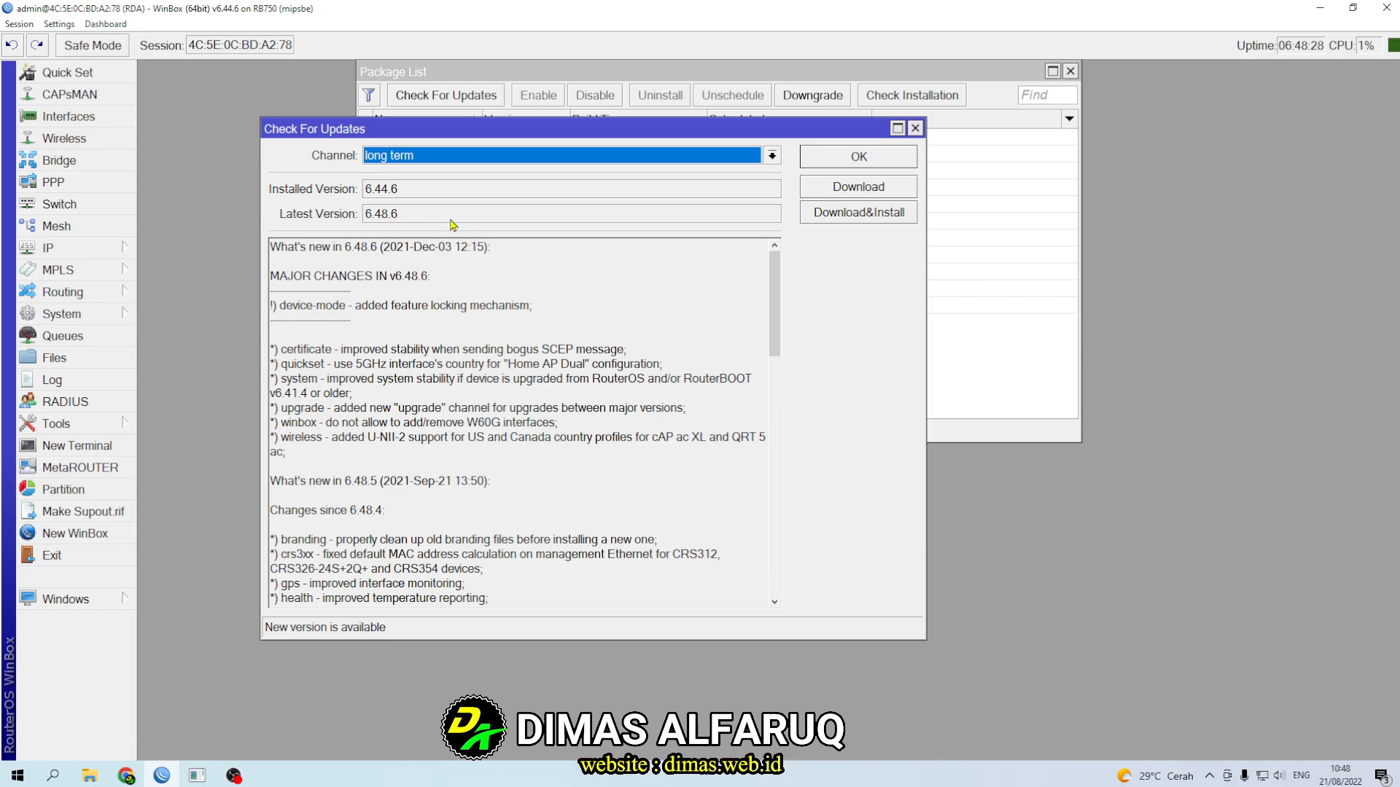
Step: Compare the stable channel's 6.49.6 against long term's 6.48.6, then close the update check
left_click(408, 155)
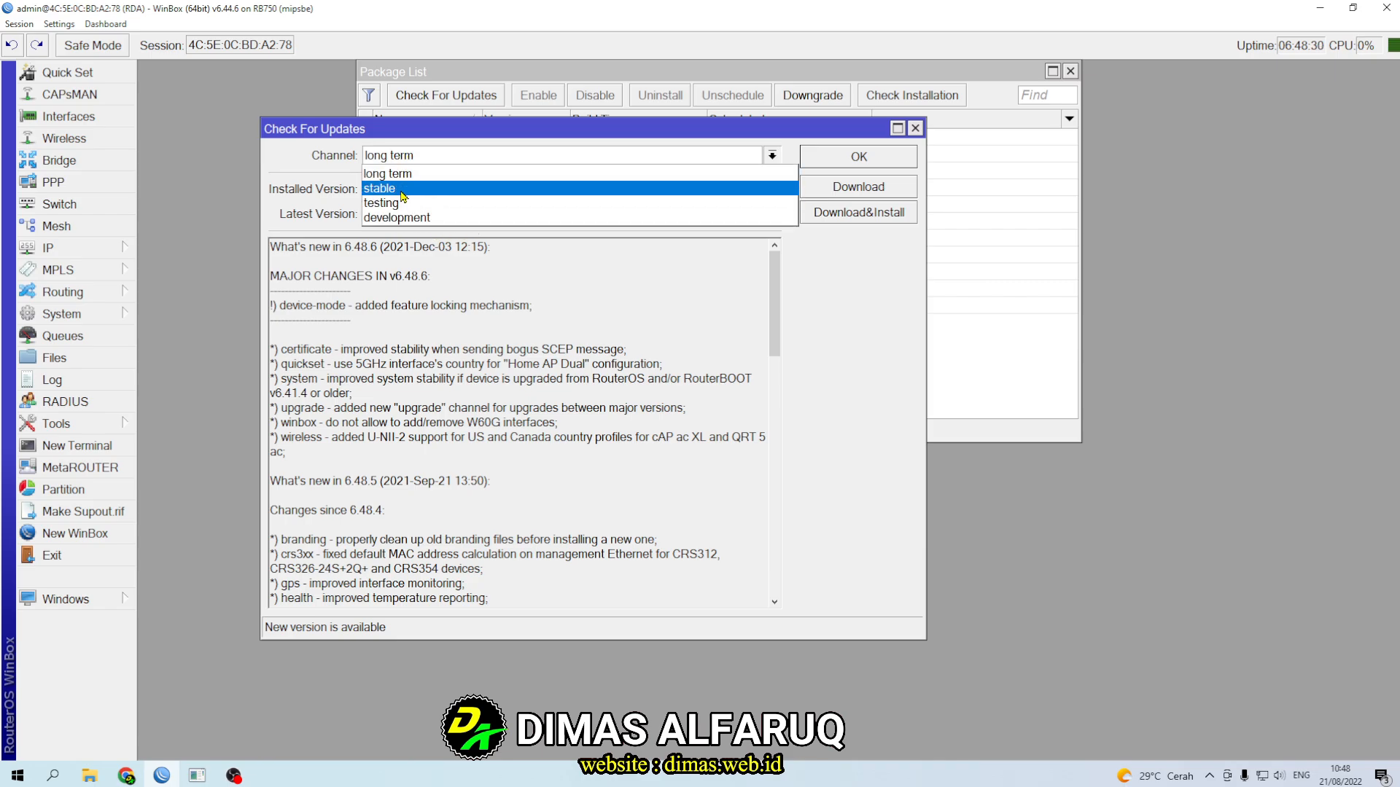
left_click(403, 189)
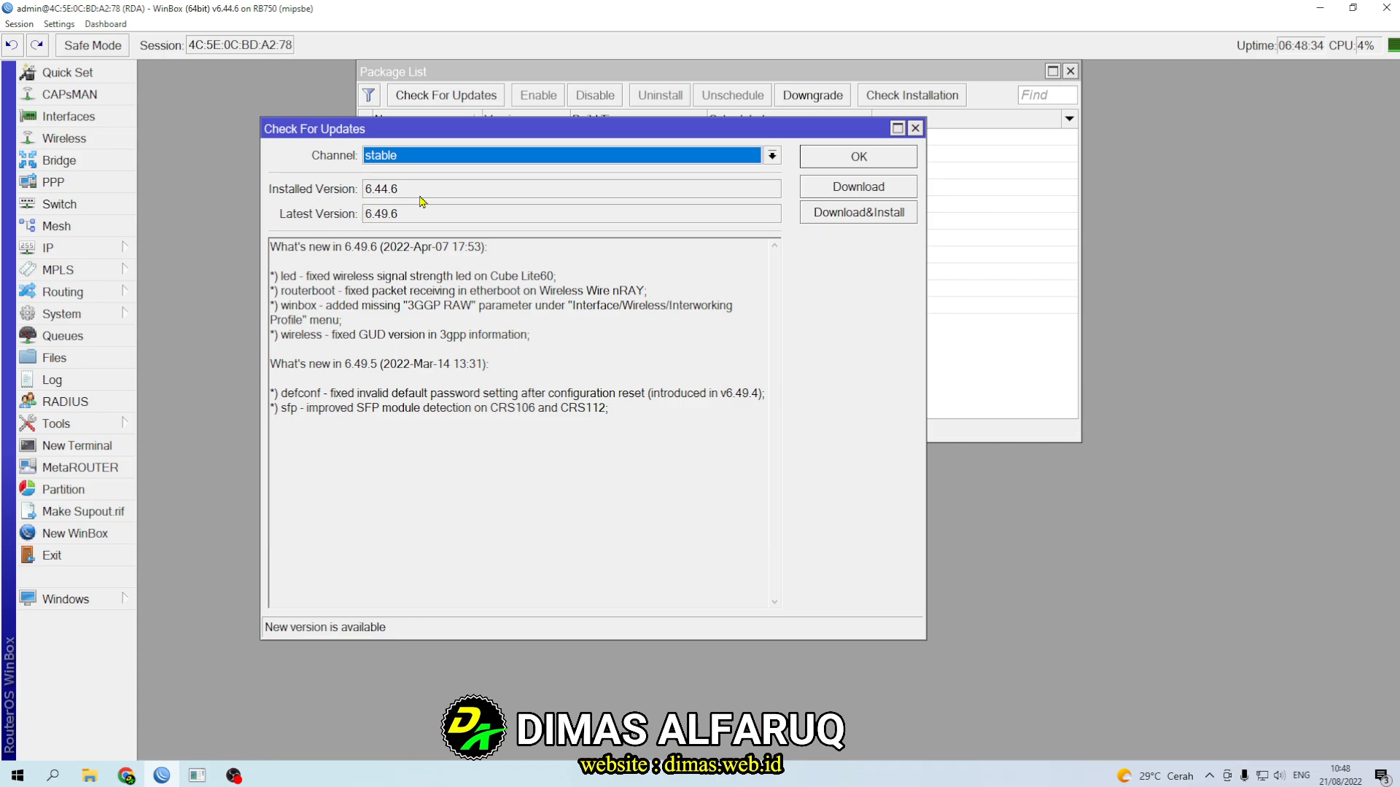
left_click(434, 155)
left_click(437, 176)
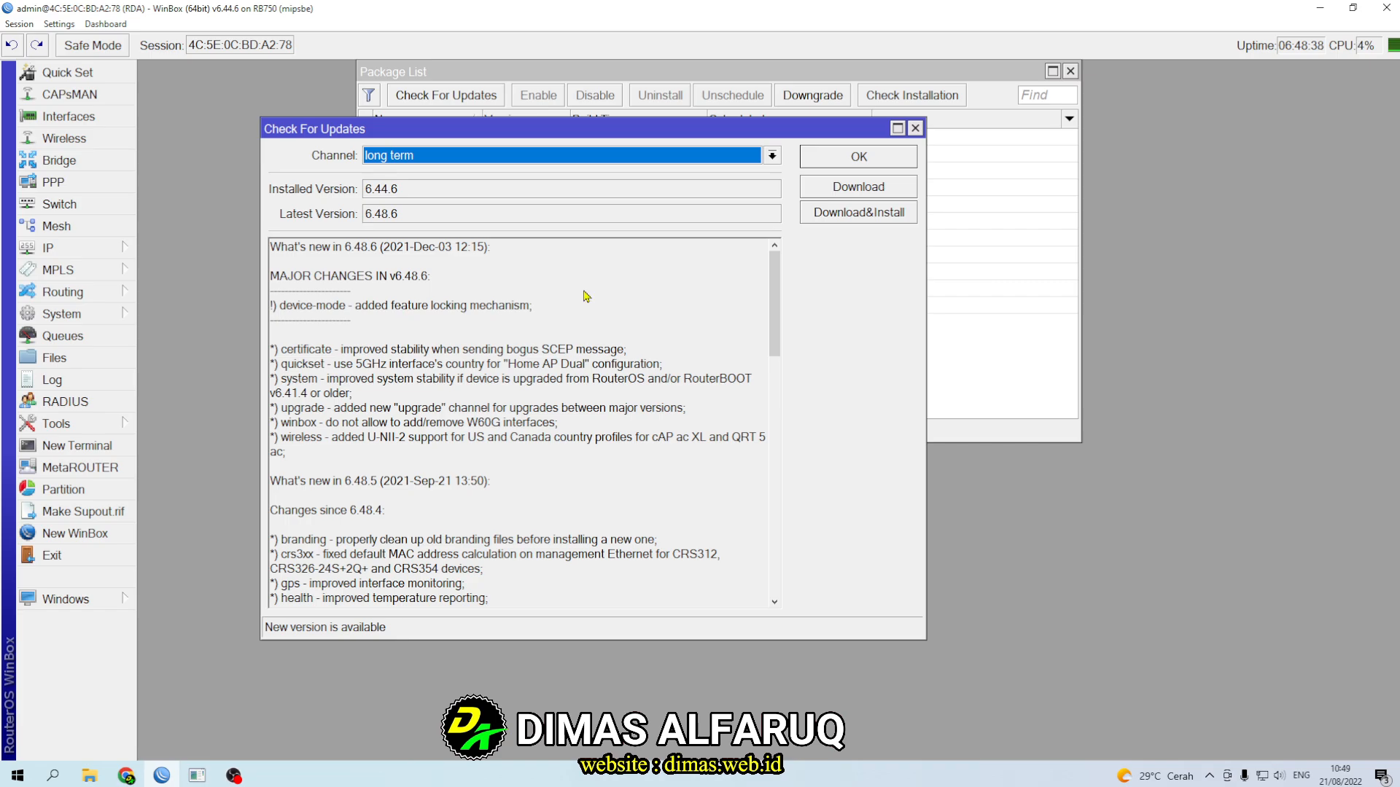
left_click(889, 152)
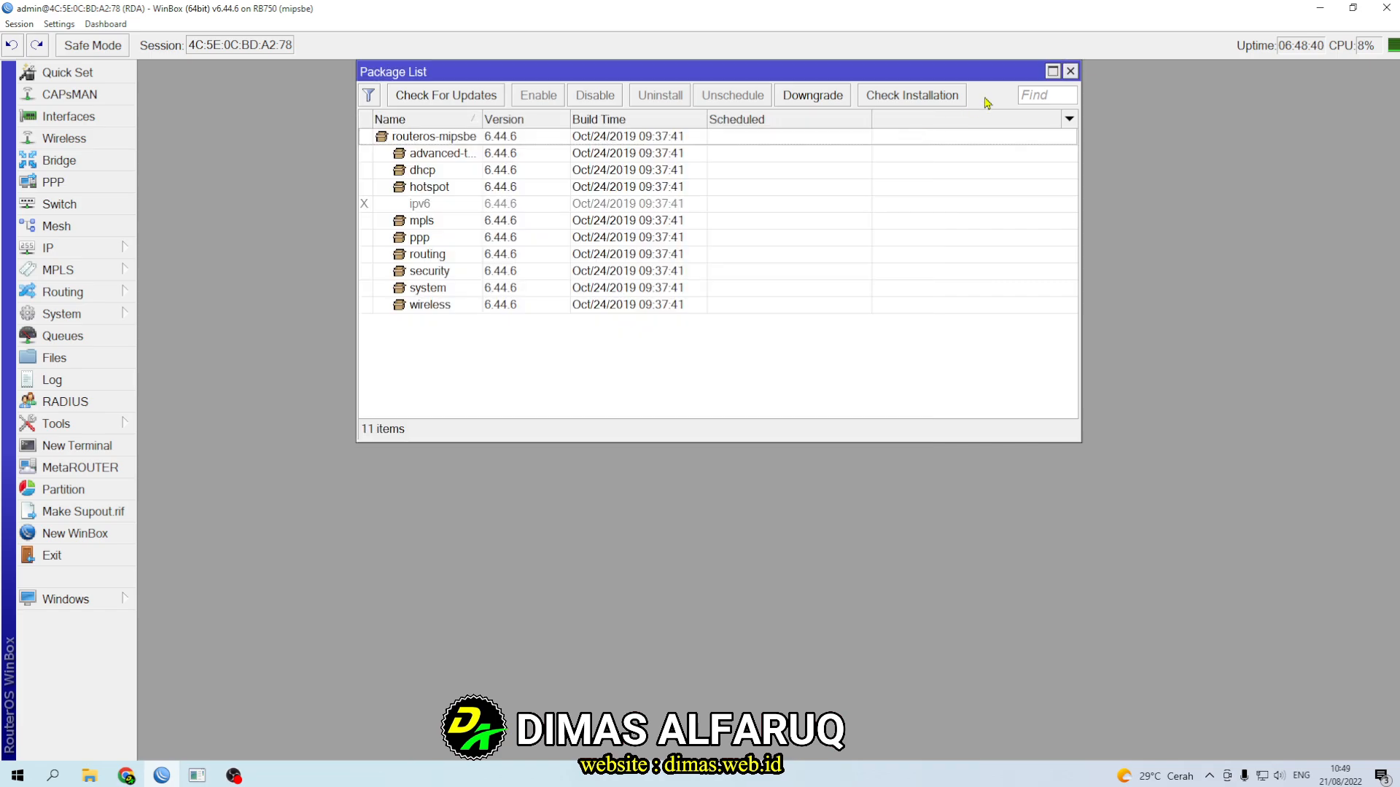
Step: Close the package list and open a larger IP Service List window
left_click(1069, 70)
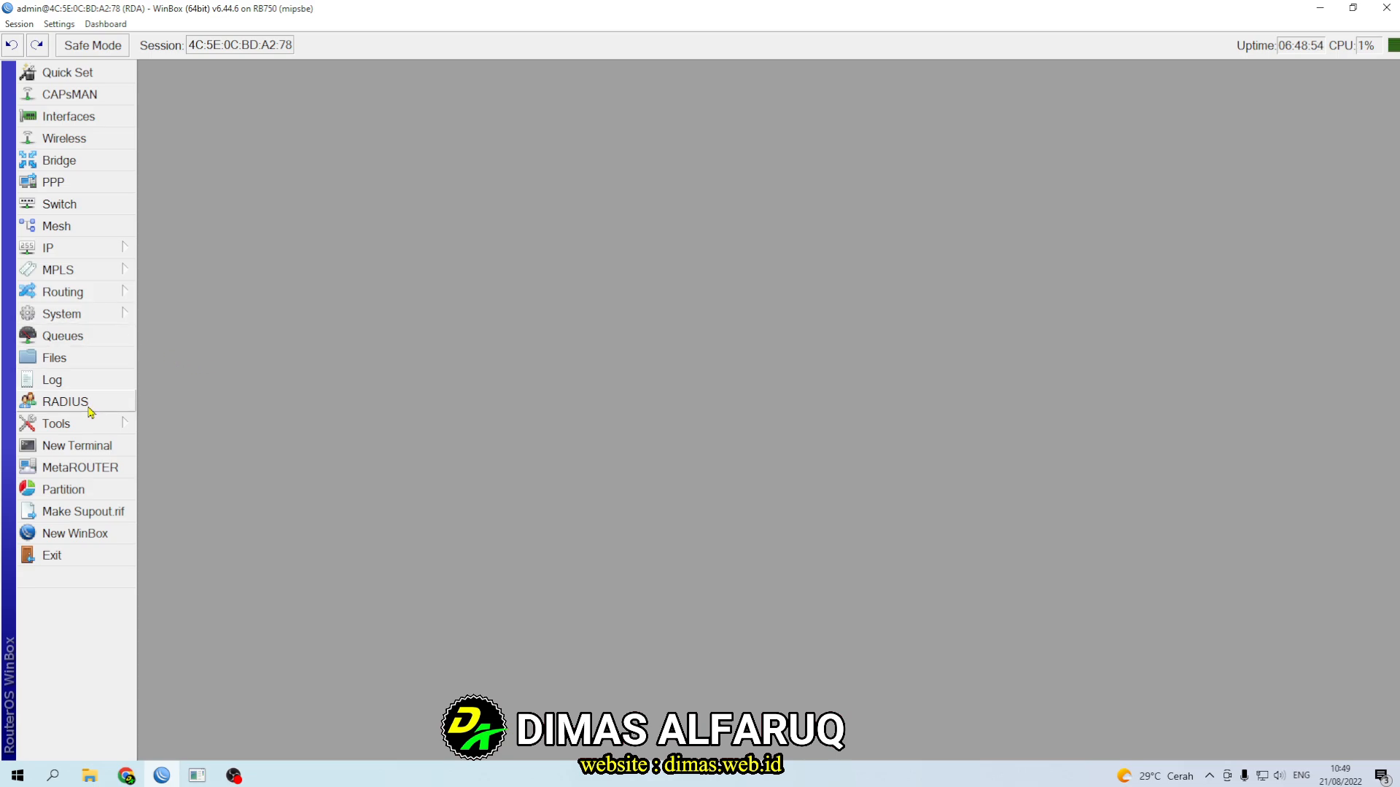
left_click(100, 252)
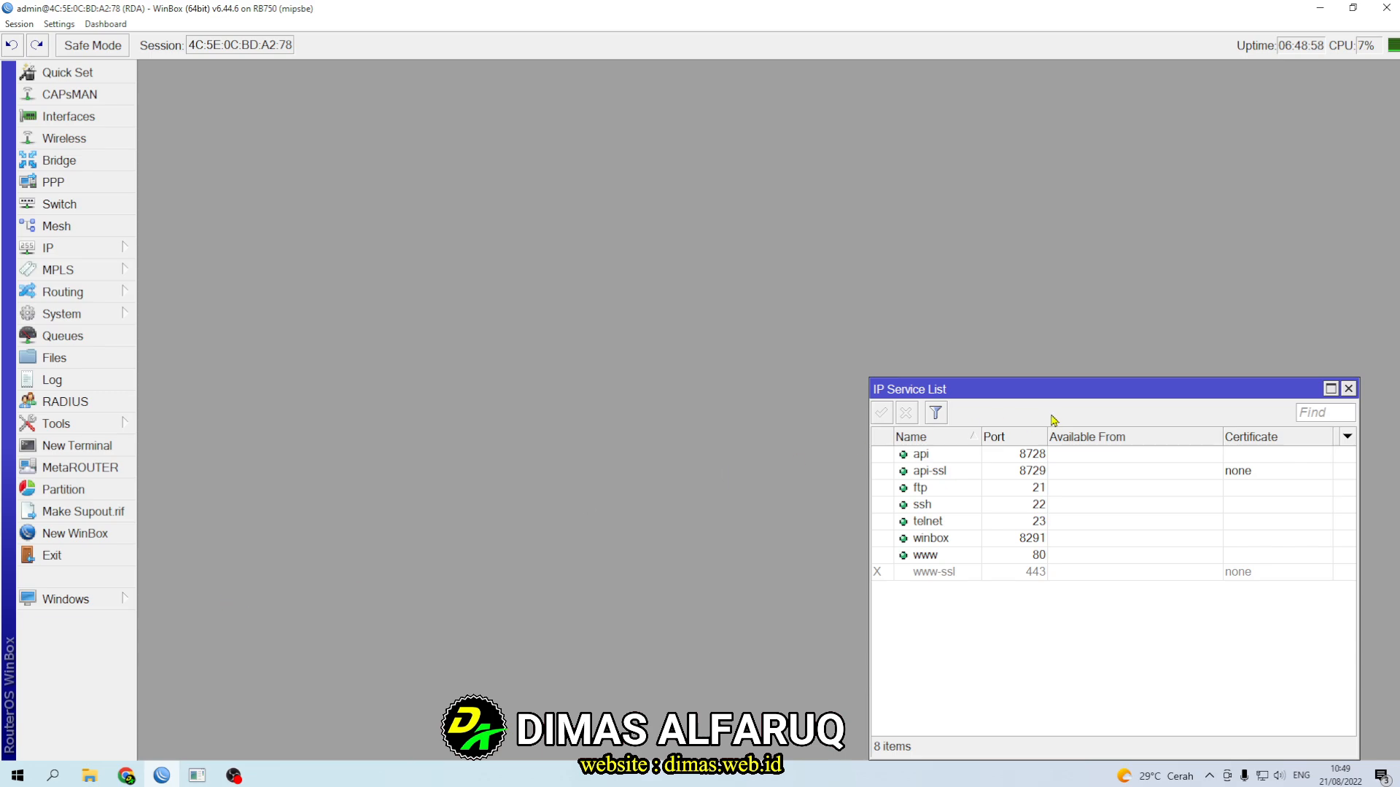
left_click_drag(1056, 388, 466, 95)
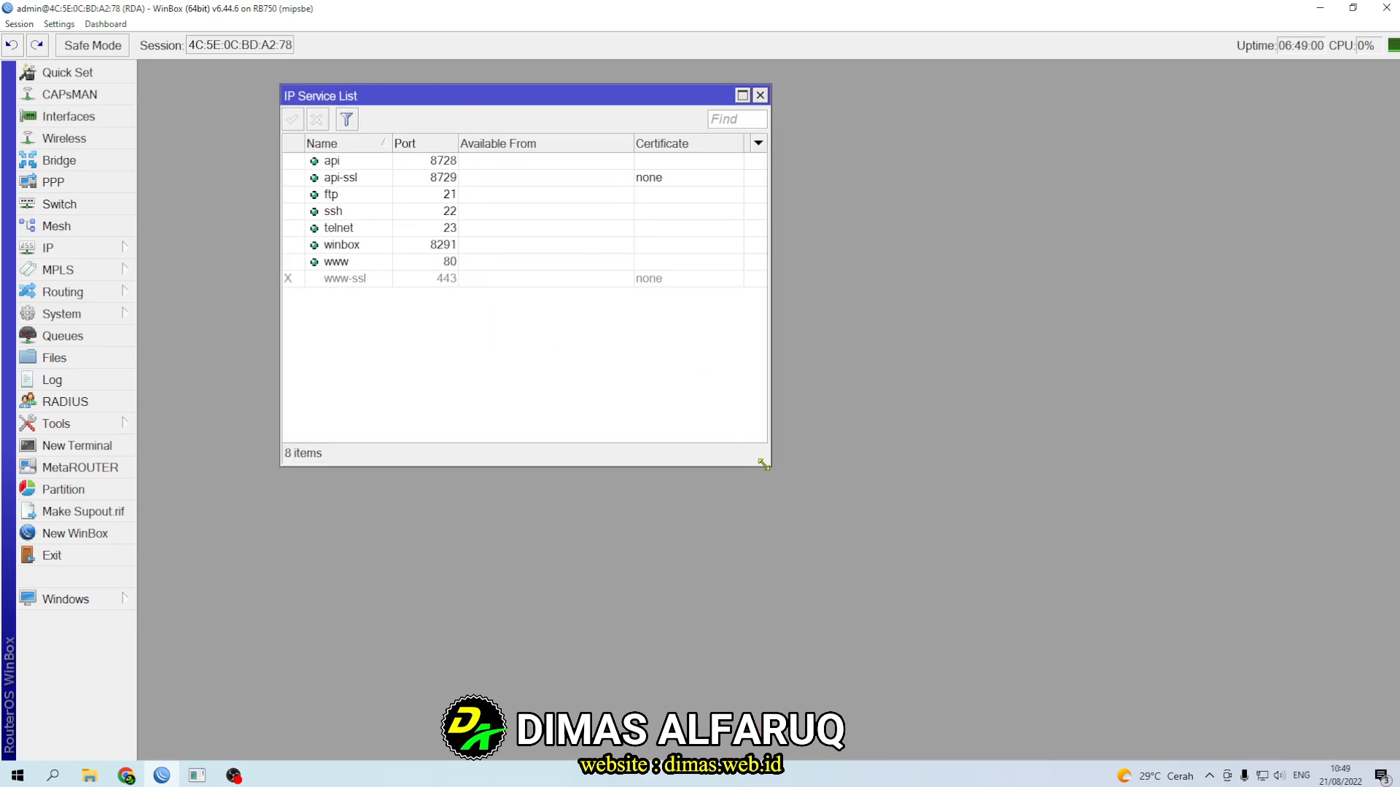
left_click_drag(758, 464, 1076, 658)
left_click_drag(562, 102, 629, 206)
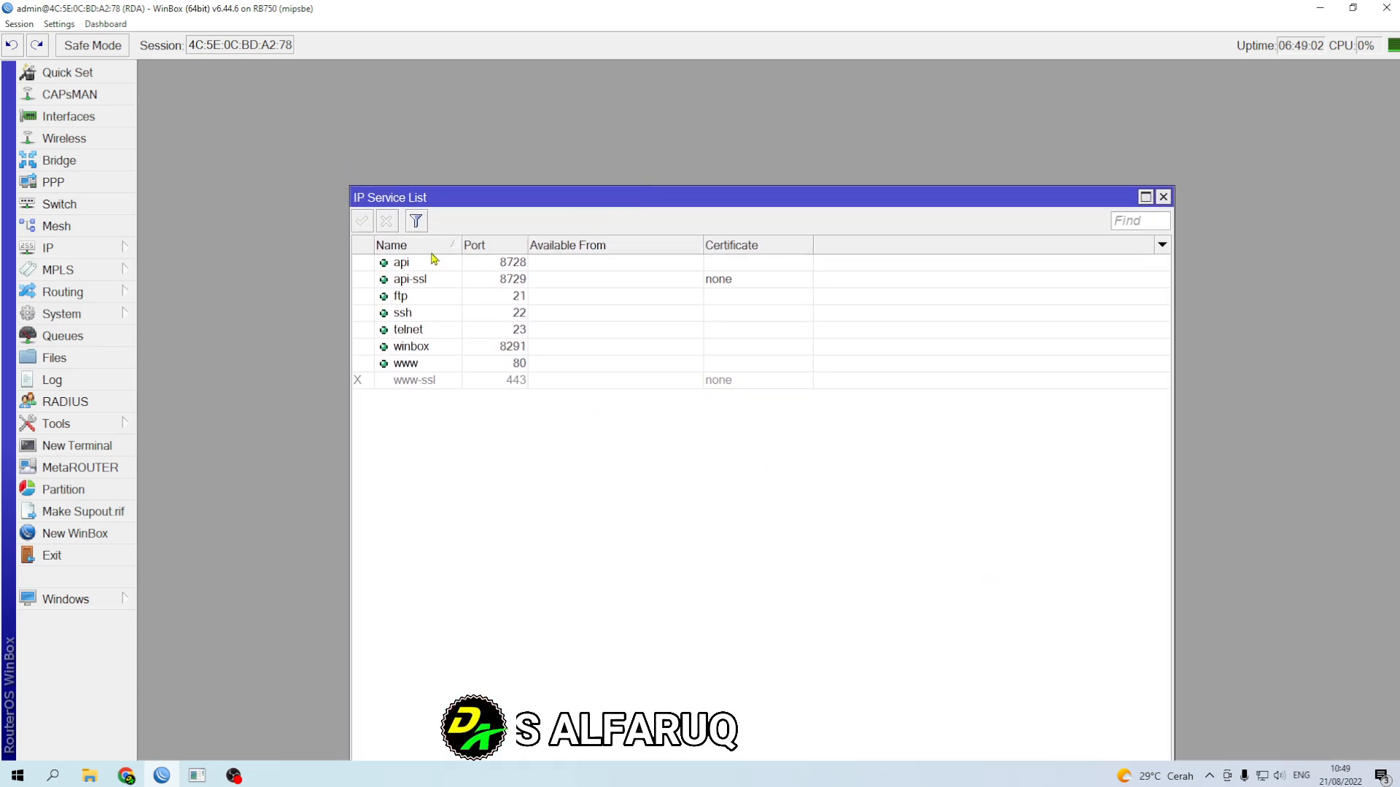
left_click(405, 264)
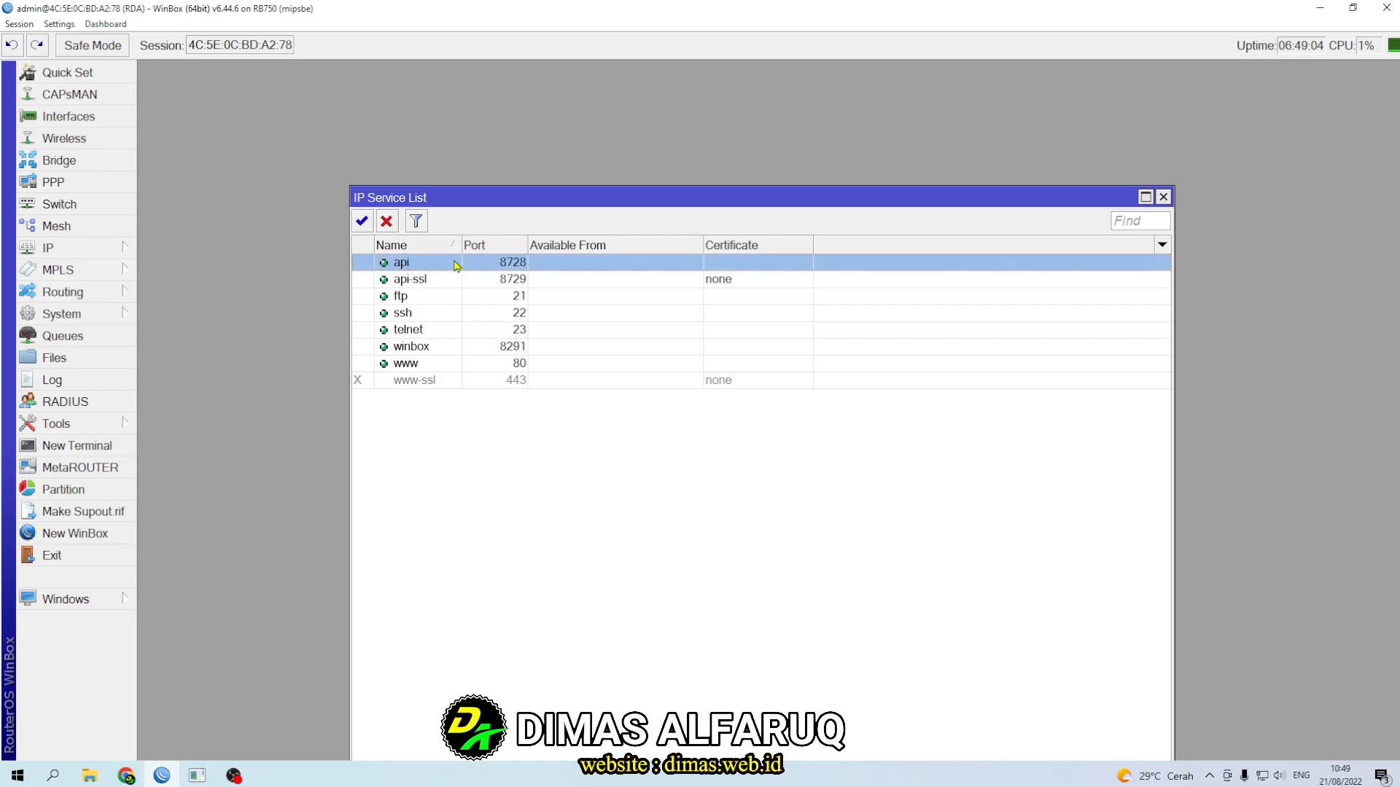
left_click(425, 348)
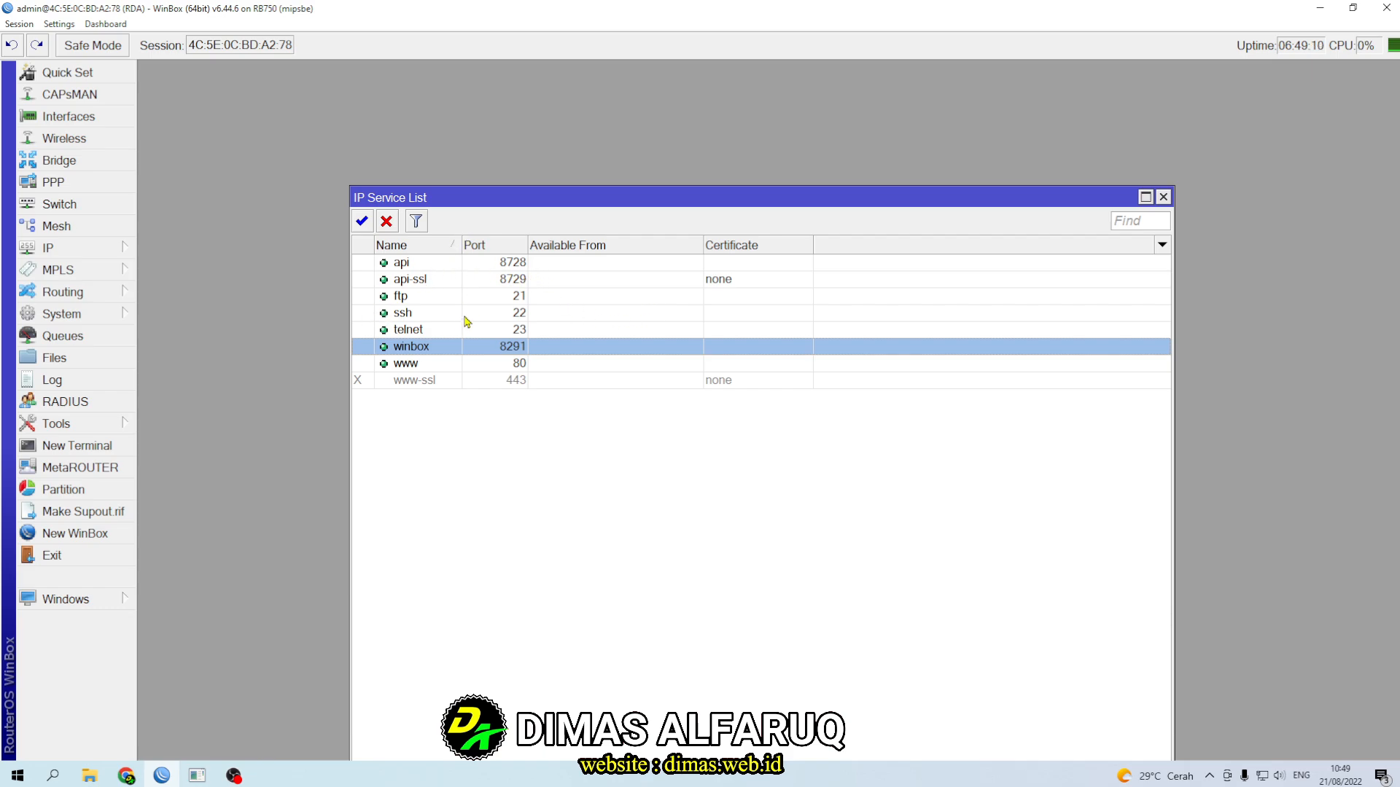
key("ctrl+a")
left_click(519, 406)
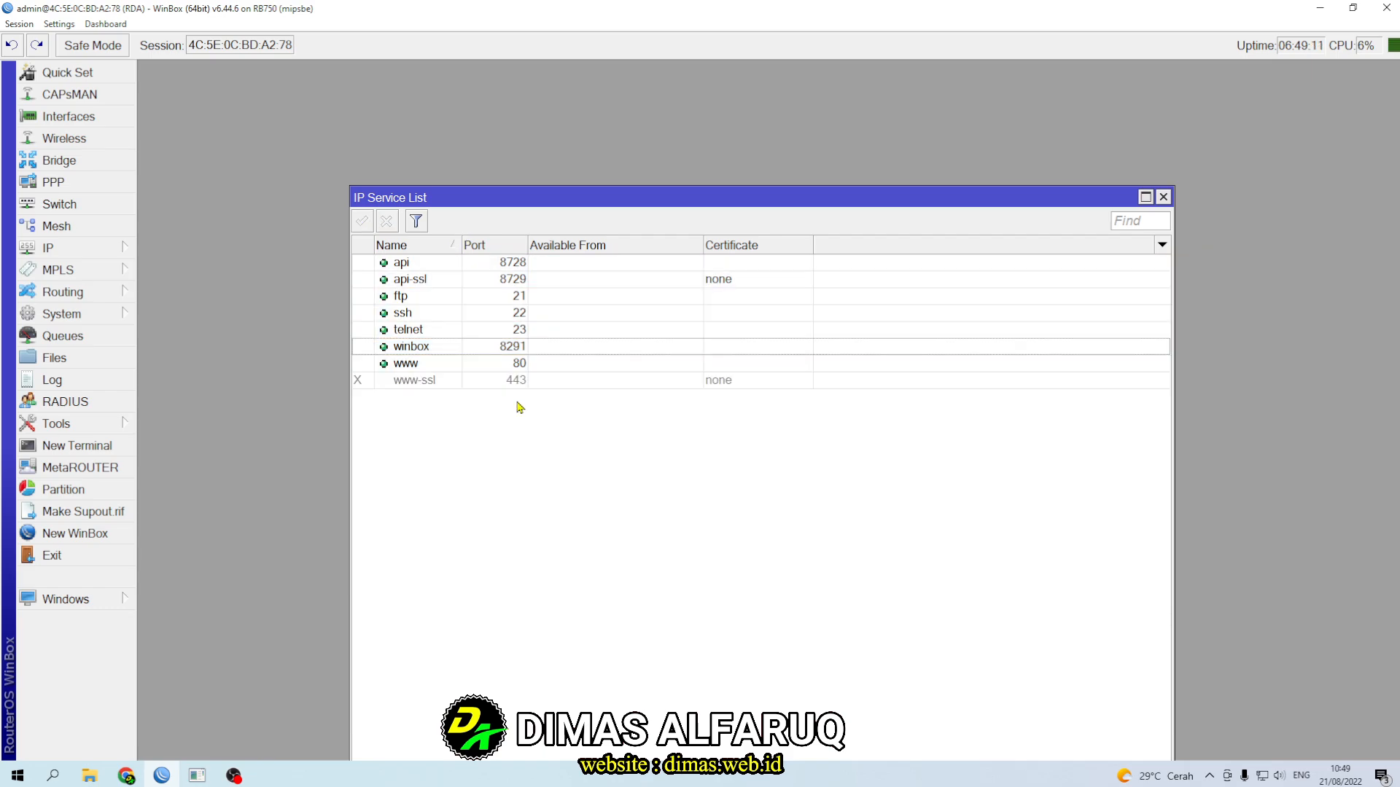
Step: Disable the api-ssl, ftp, ssh, telnet and www services, keeping api and winbox enabled
left_click(490, 286)
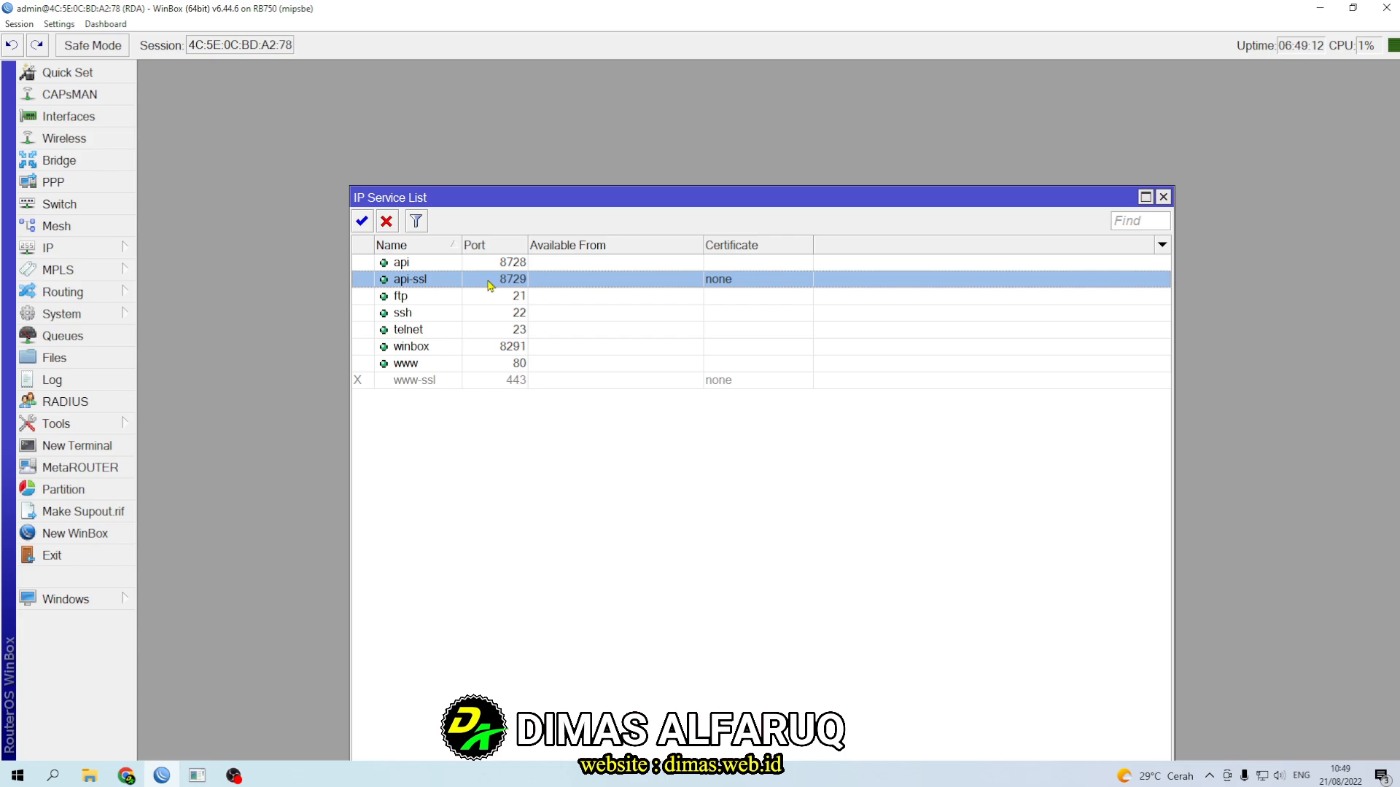
left_click(388, 223)
left_click(512, 301)
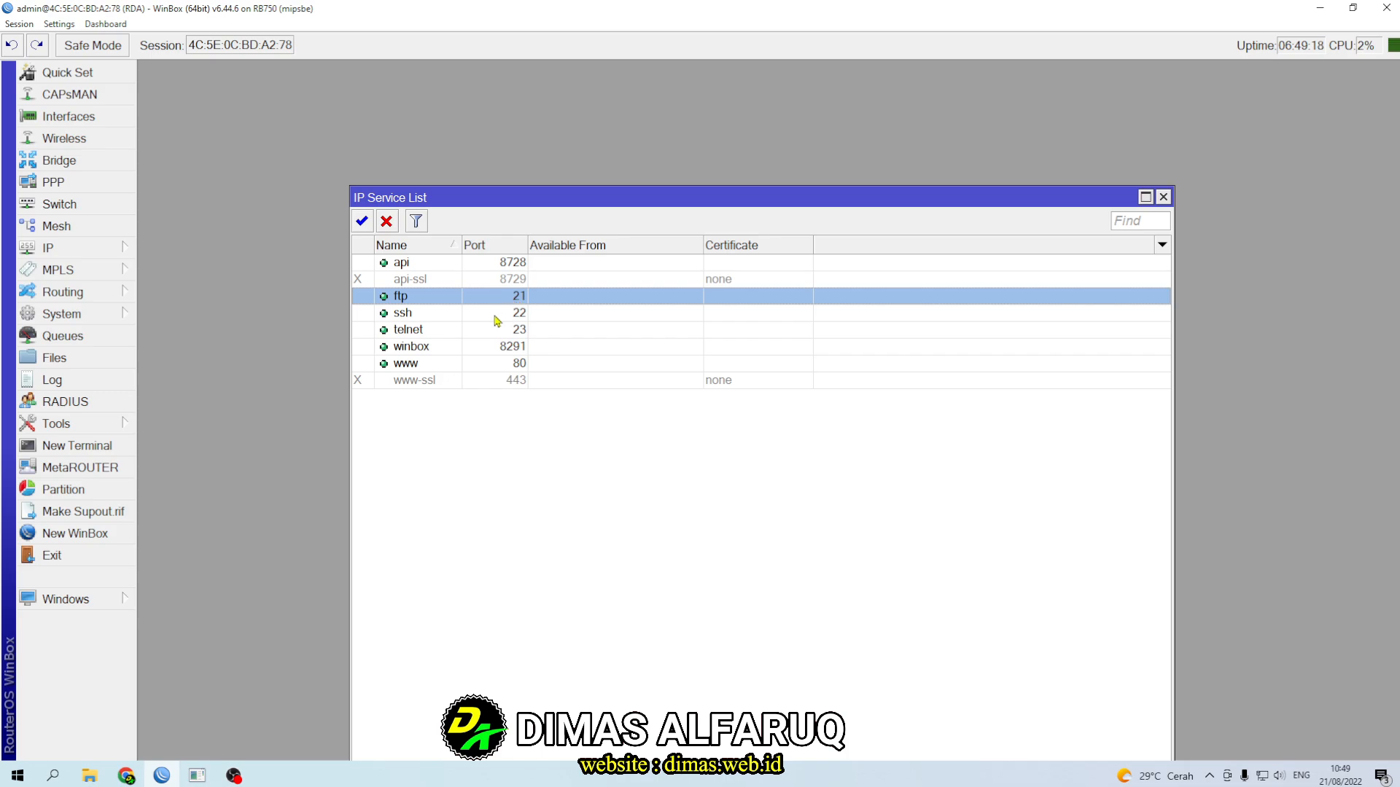
left_click(439, 318, "ctrl")
left_click(448, 333, "ctrl")
left_click(453, 369, "ctrl")
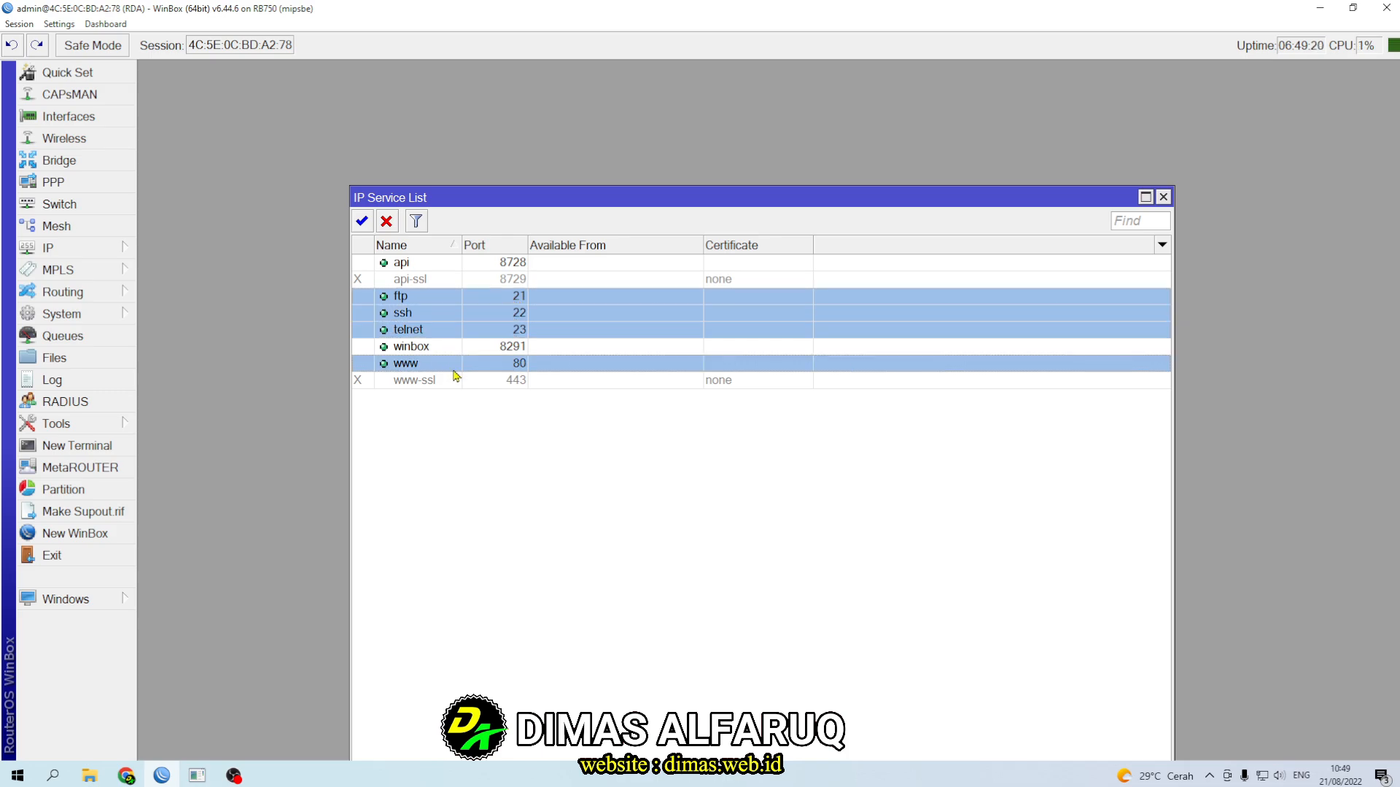
left_click(386, 221)
left_click(587, 468)
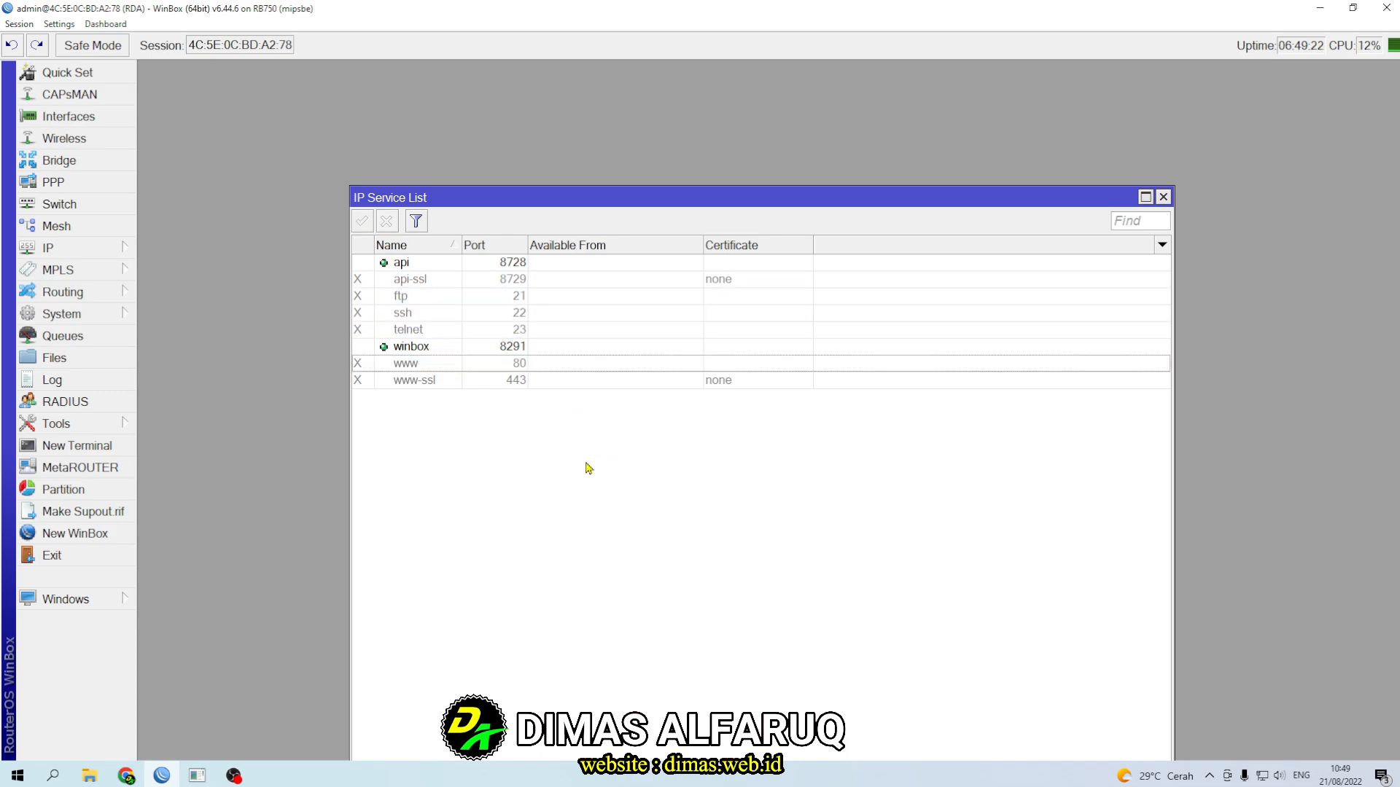
left_click(434, 349)
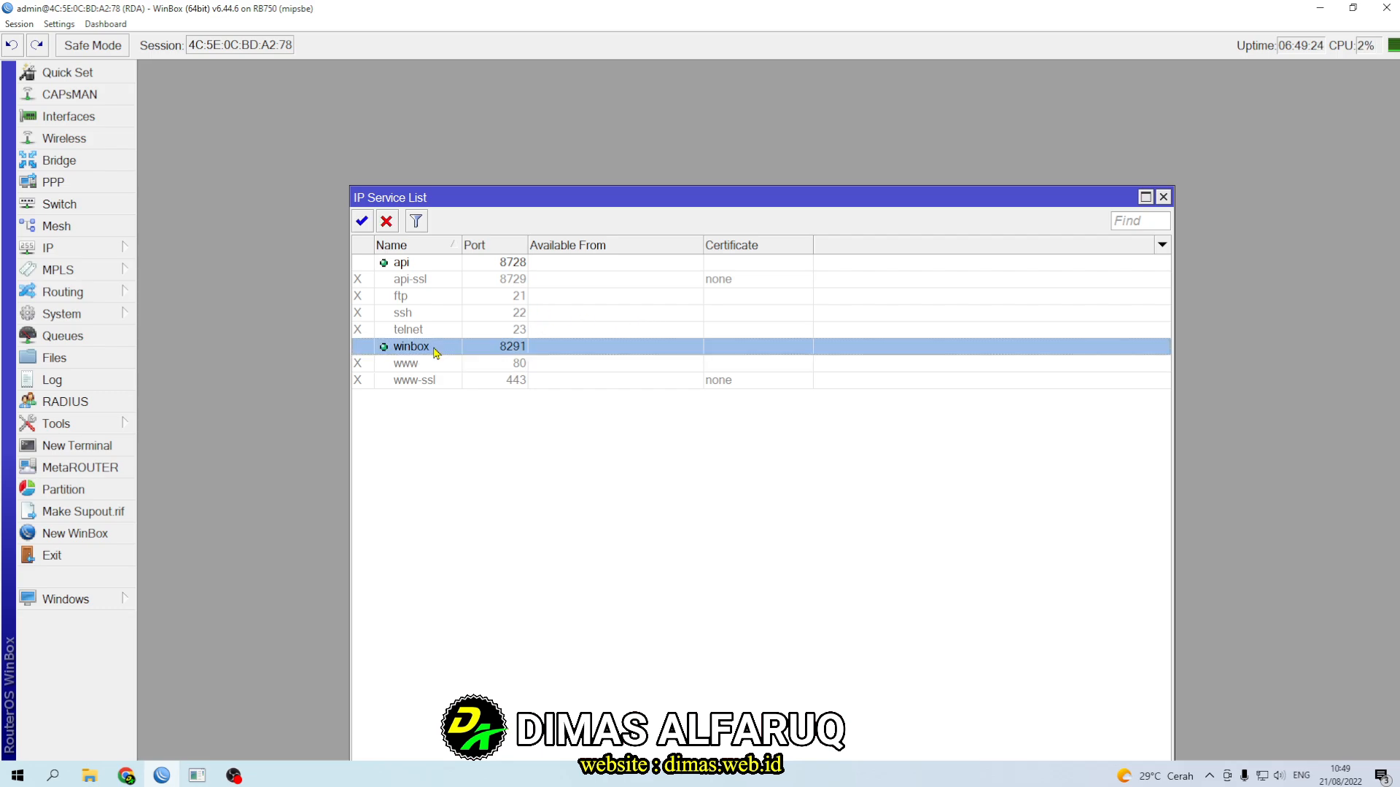
left_click(522, 265)
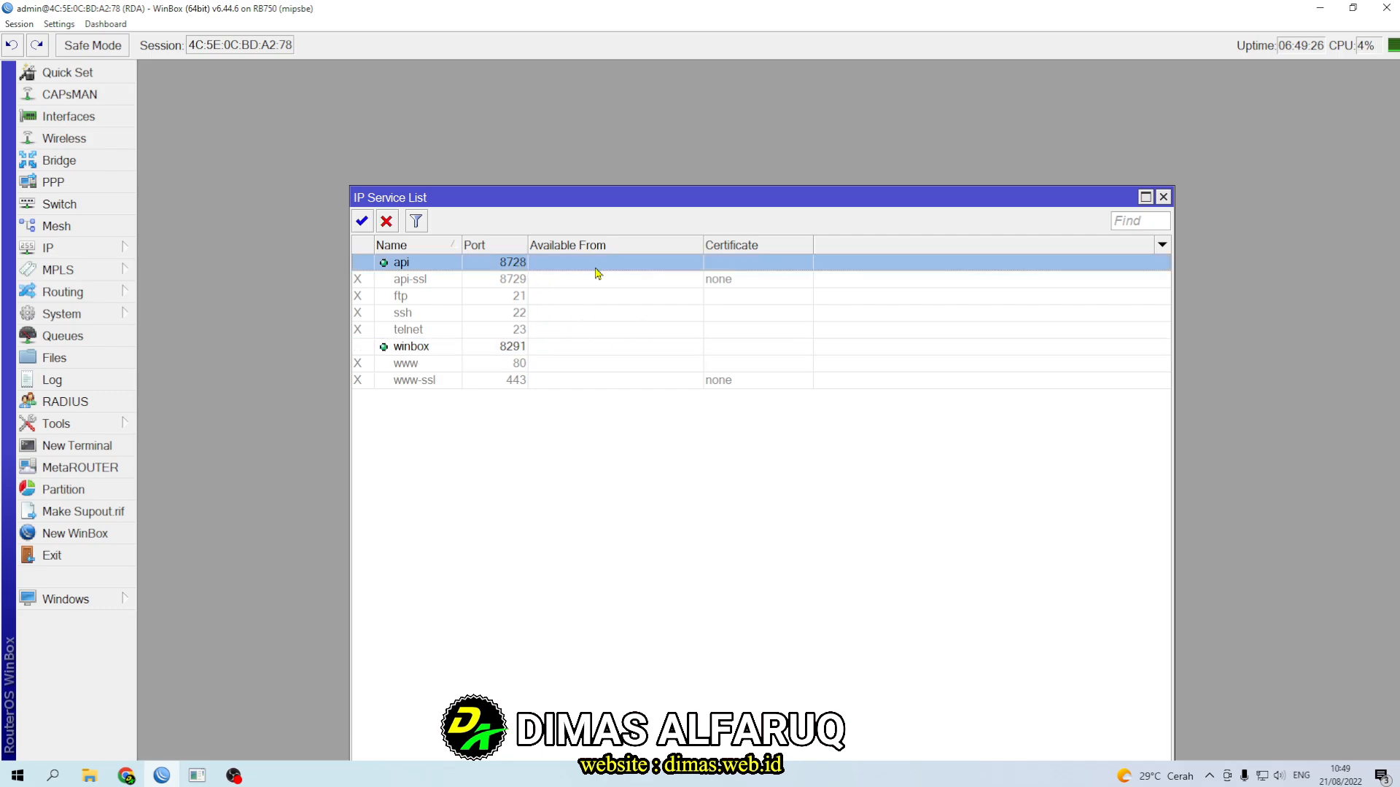
Step: Enter 147 as the api service's Port and confirm with OK
double_click(526, 269)
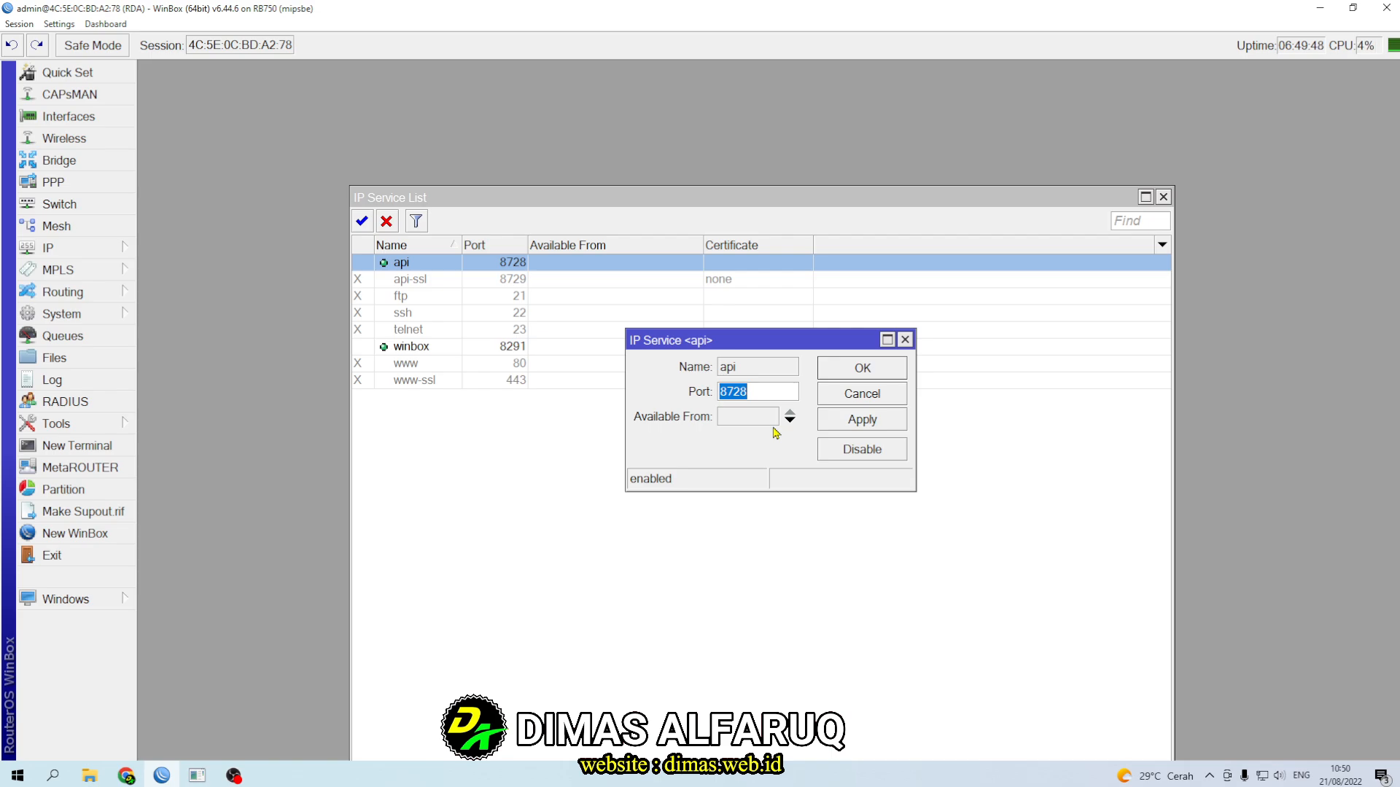
type("147")
left_click(851, 372)
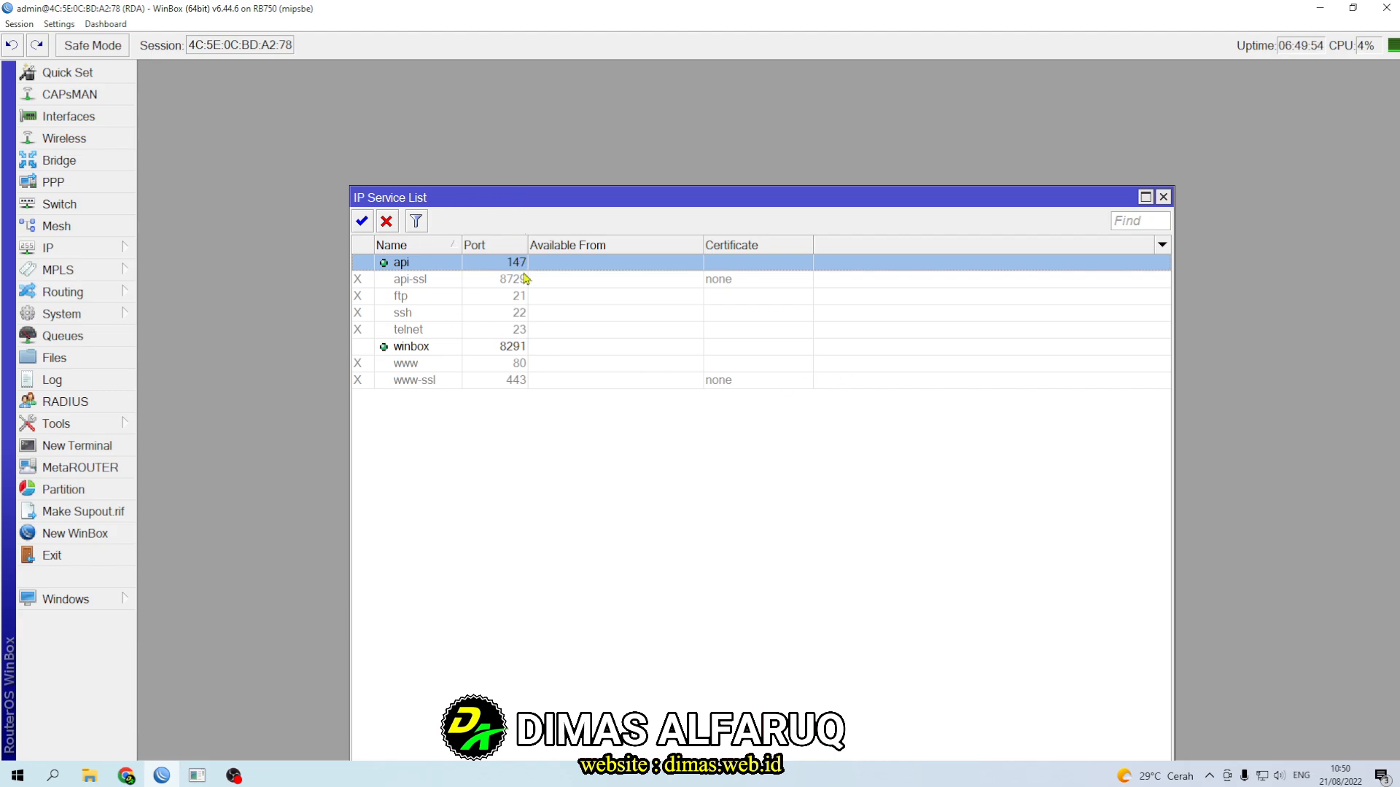
Step: Enter 808 as the winbox service's Port and confirm with OK
double_click(516, 353)
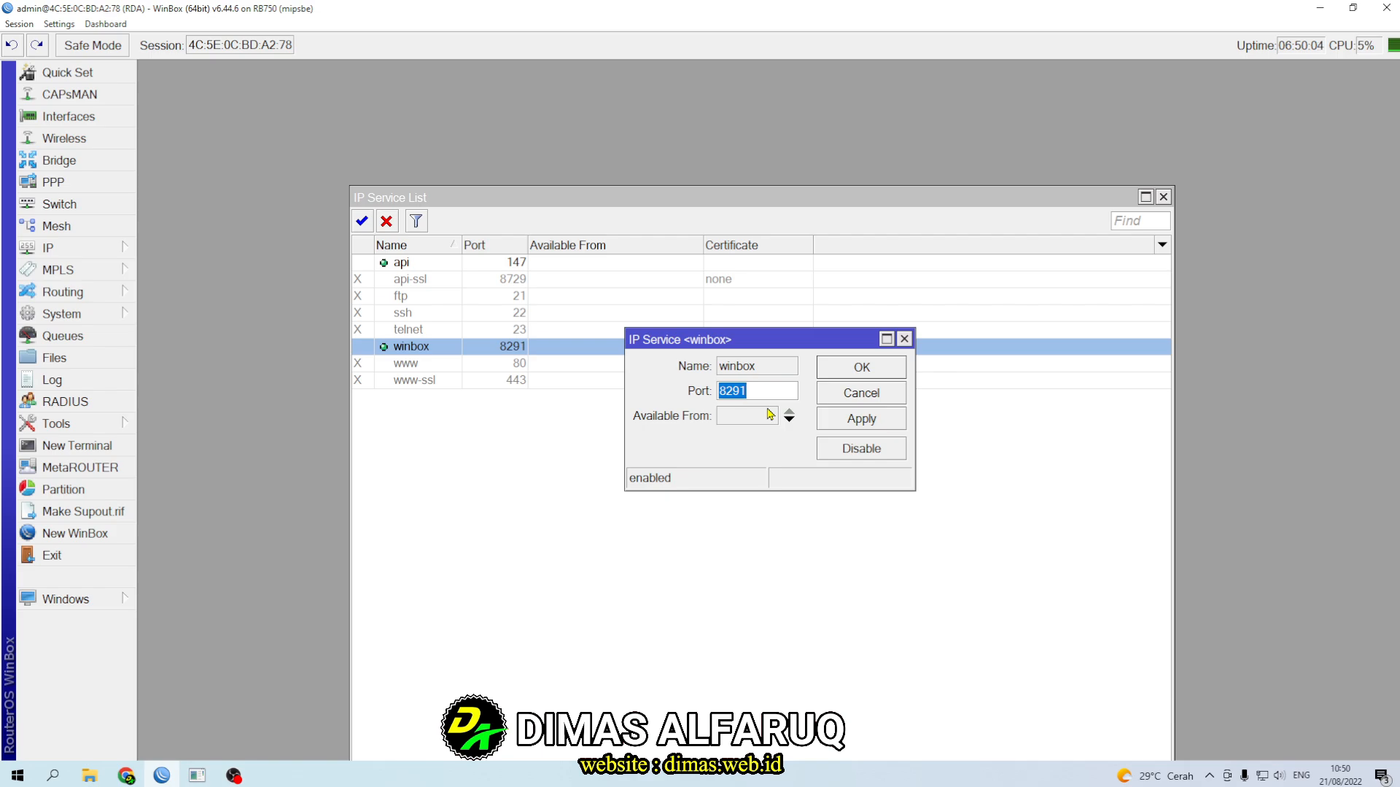
type("808")
key("ctrl+a")
type("0")
left_click(887, 368)
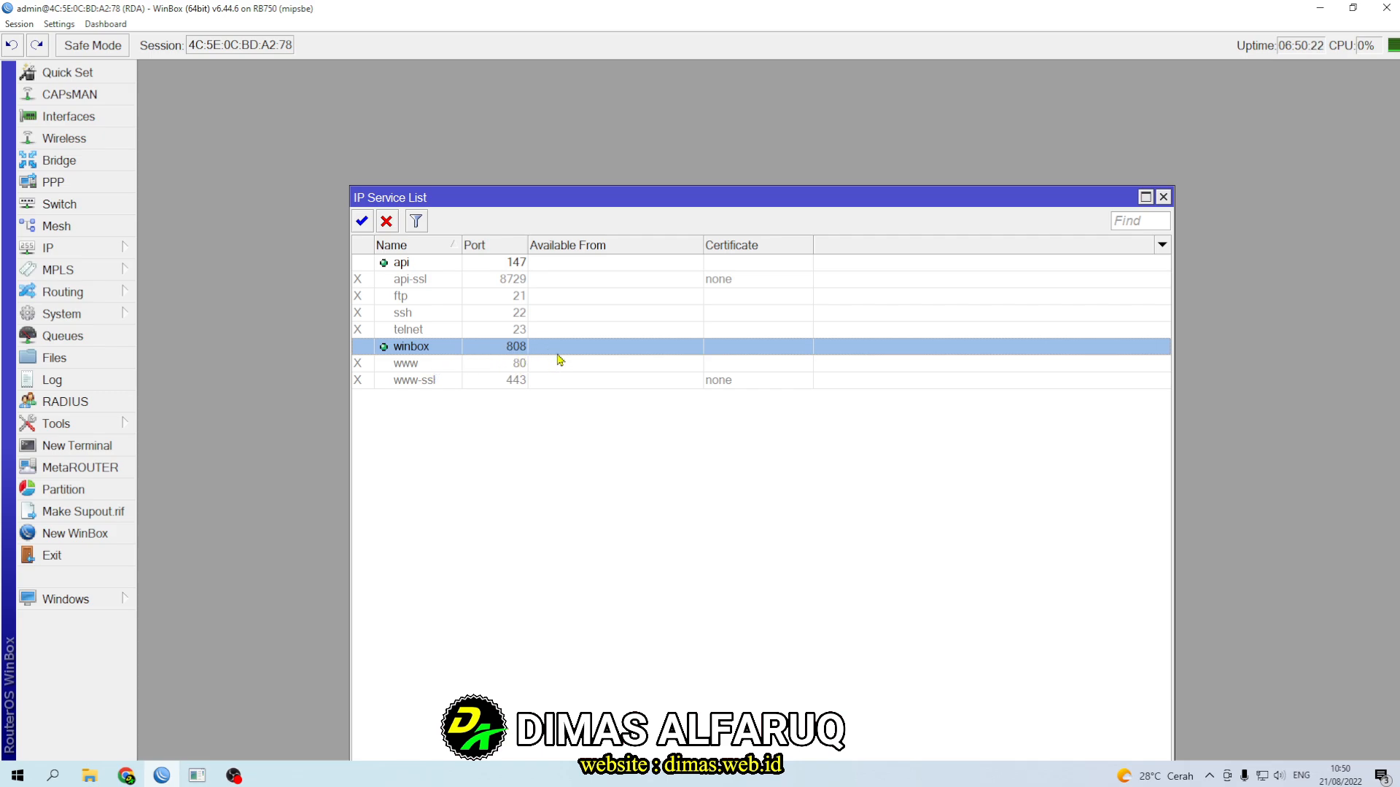
Step: Disconnect, then try reconnecting to the RDA router picked from Neighbors
left_click(22, 26)
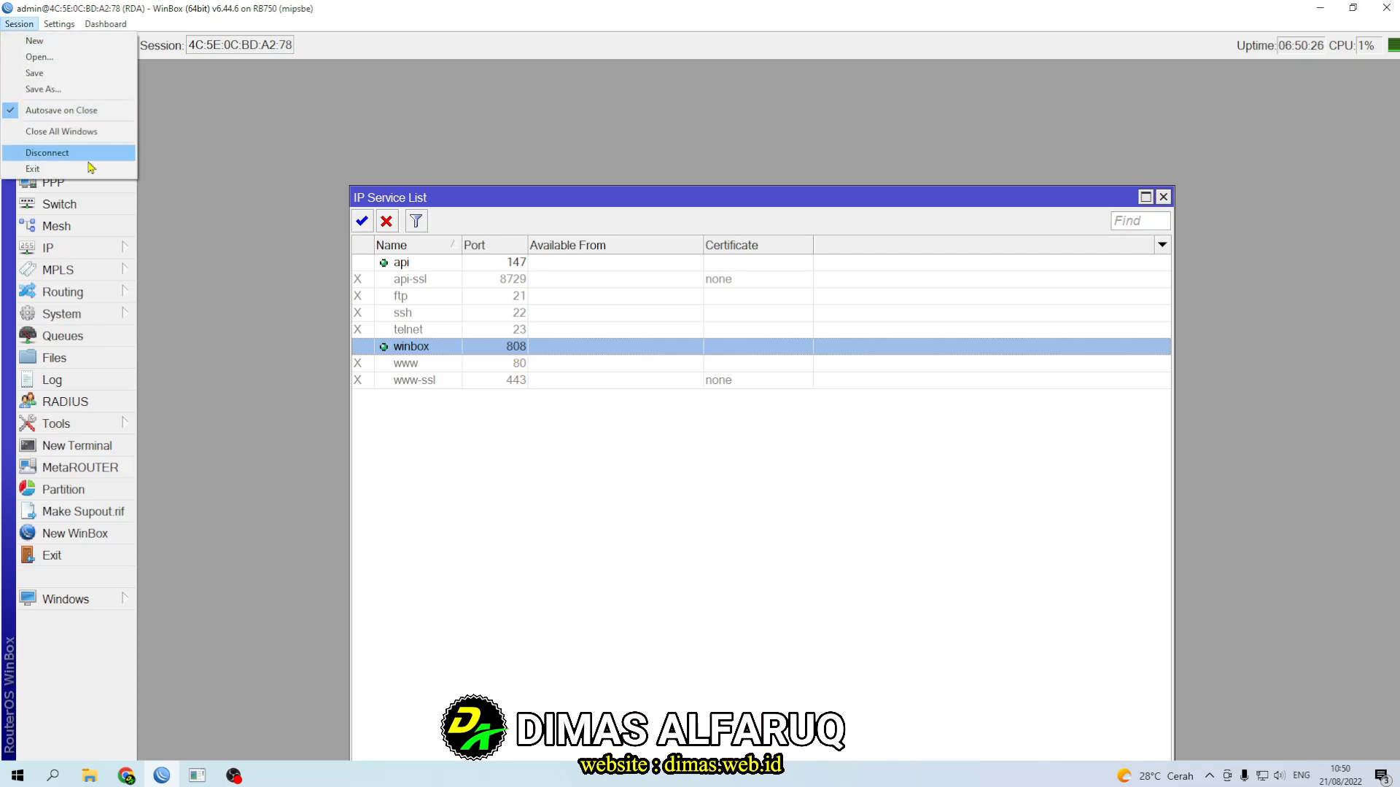
left_click(87, 155)
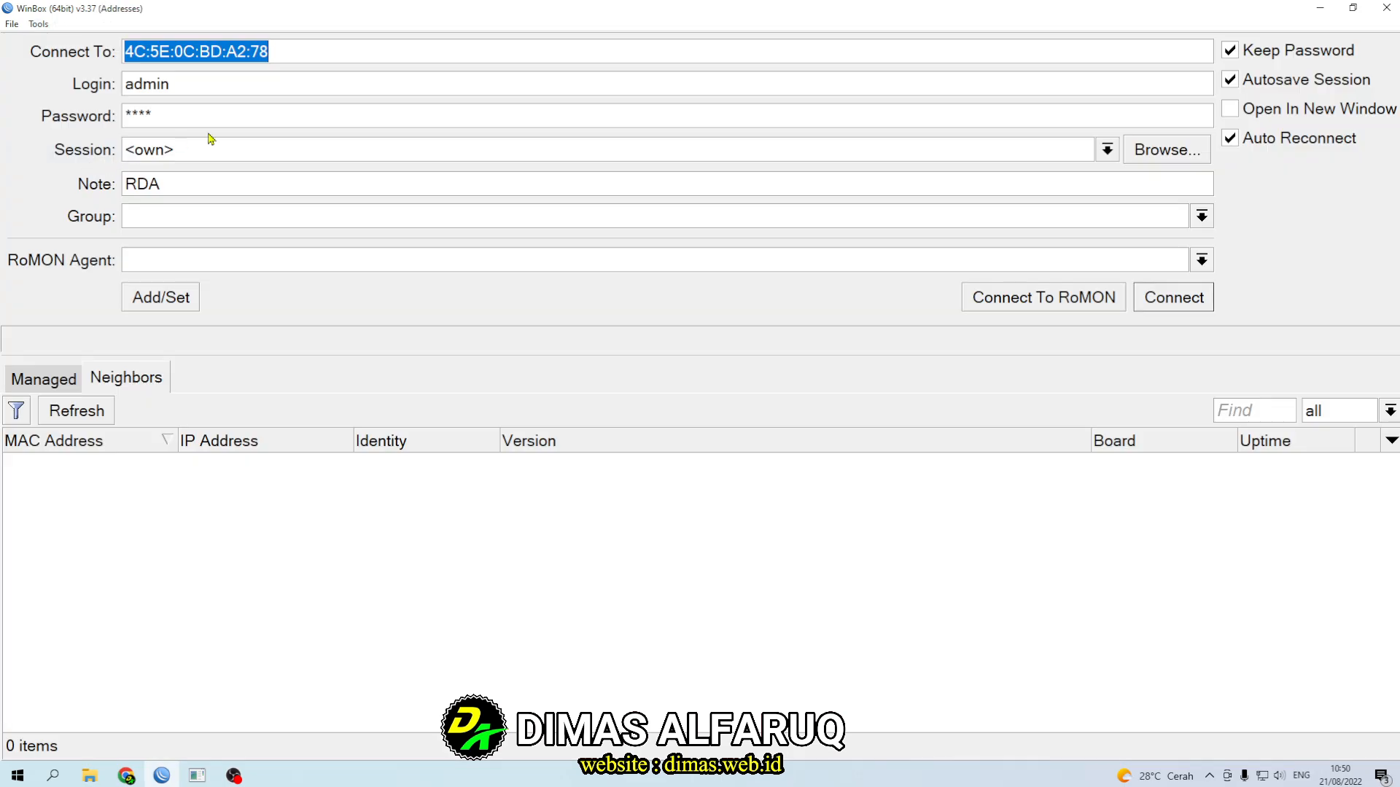
left_click(73, 472)
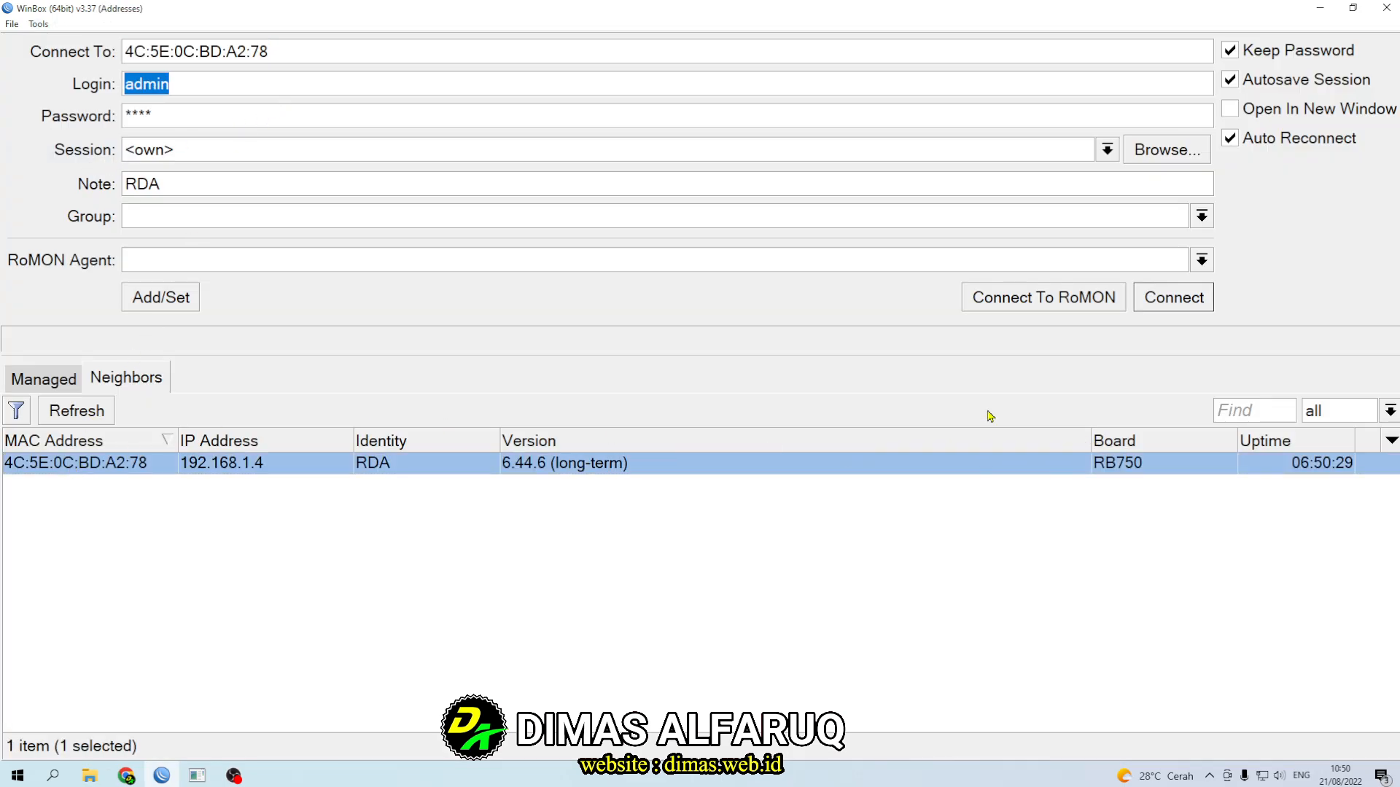
left_click(1192, 302)
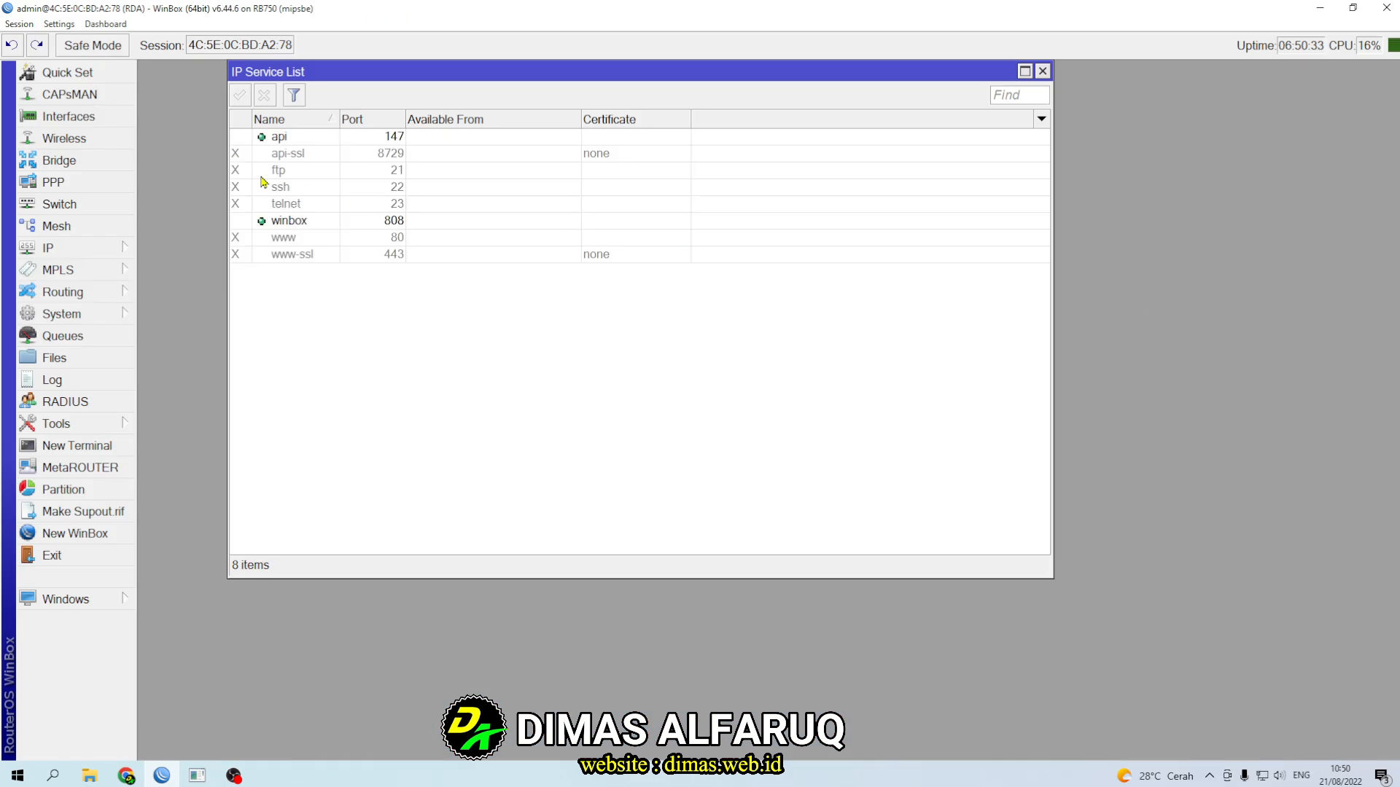
Step: Disconnect again and connect using the address 192.168.1.4:808
left_click(20, 24)
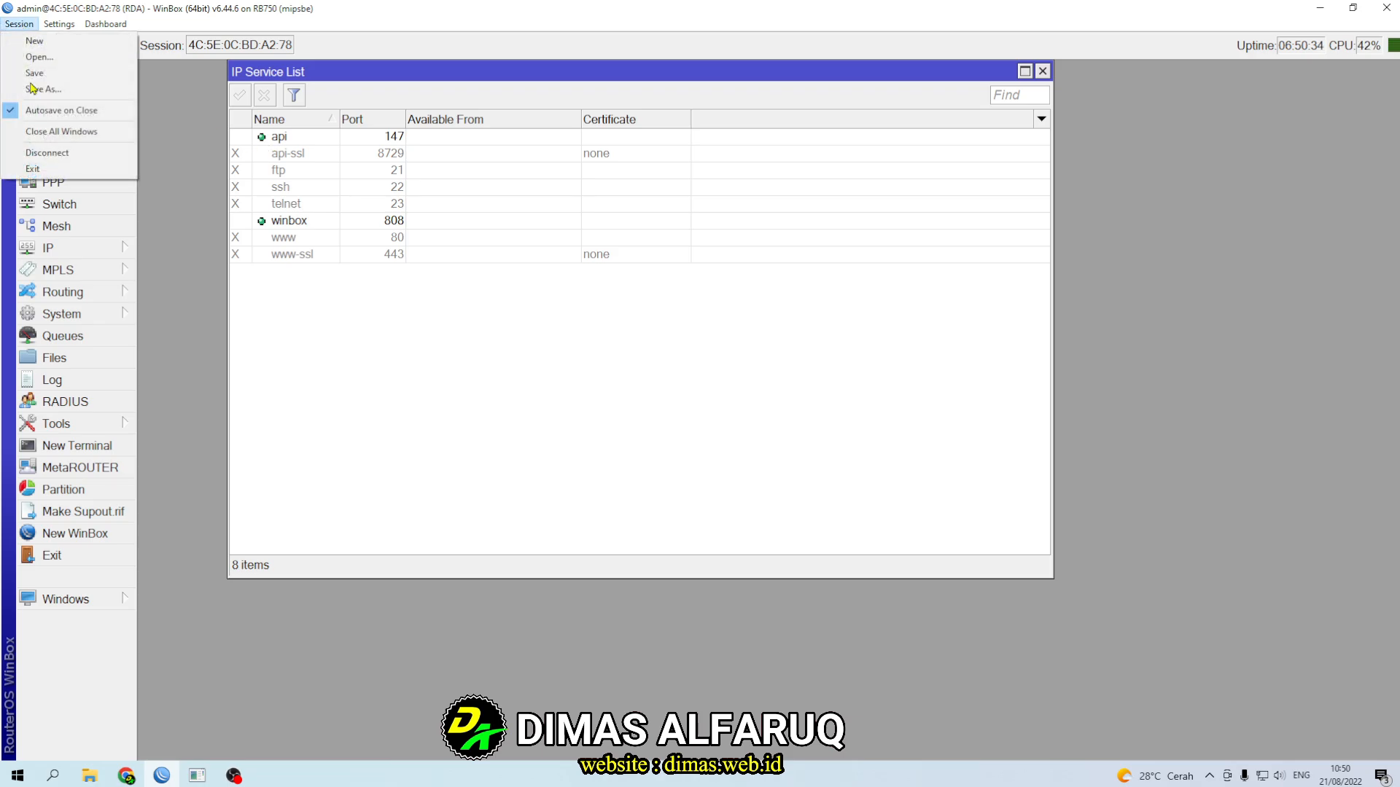
left_click(54, 148)
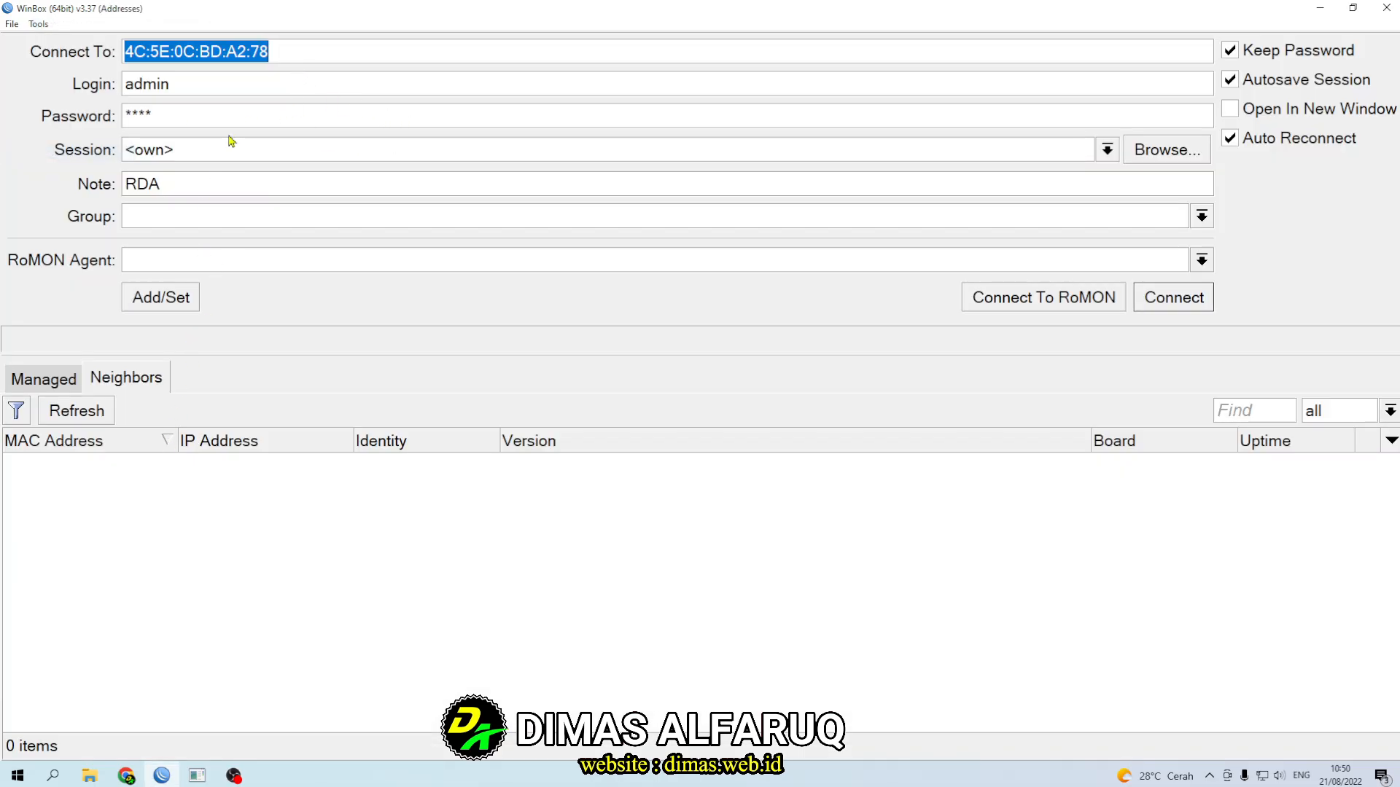
left_click(219, 464)
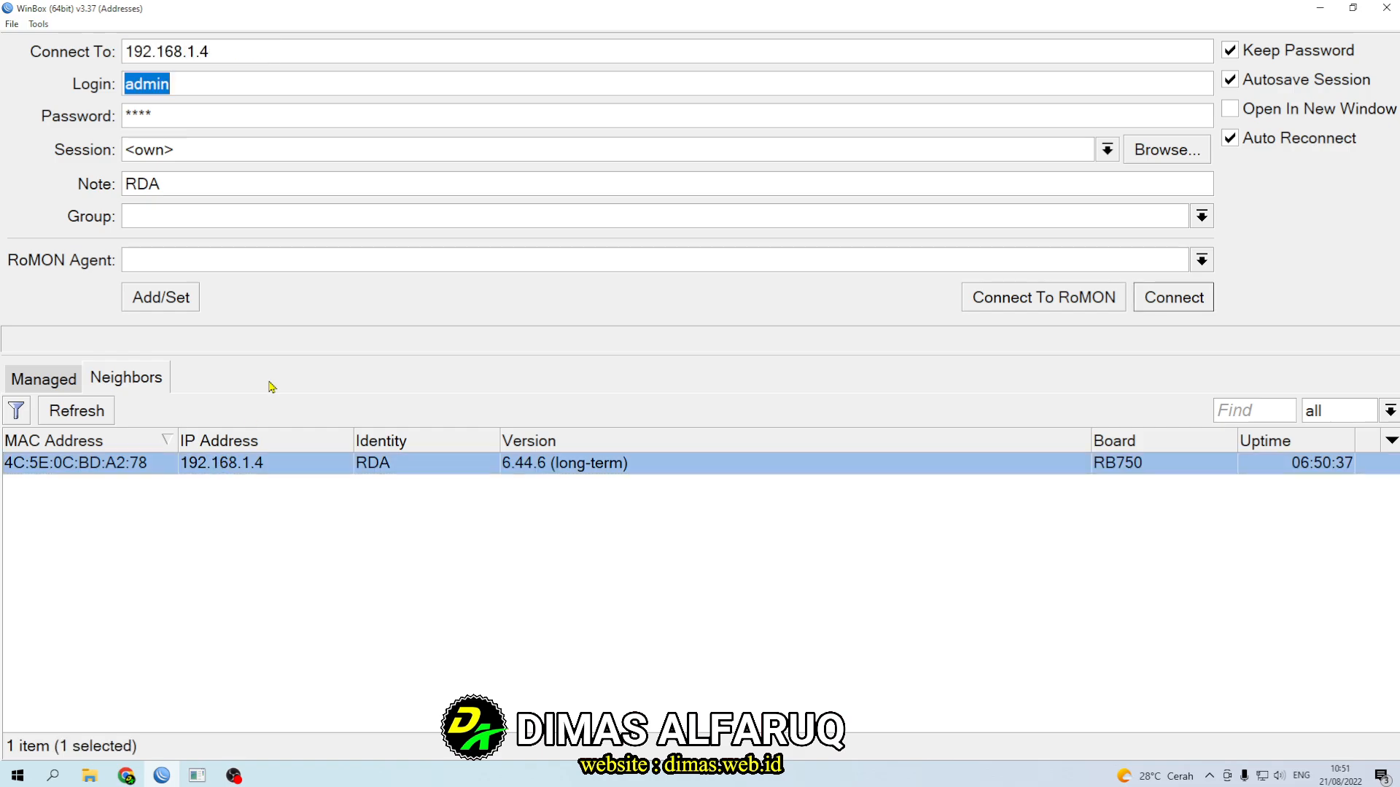
left_click(241, 50)
left_click(1182, 307)
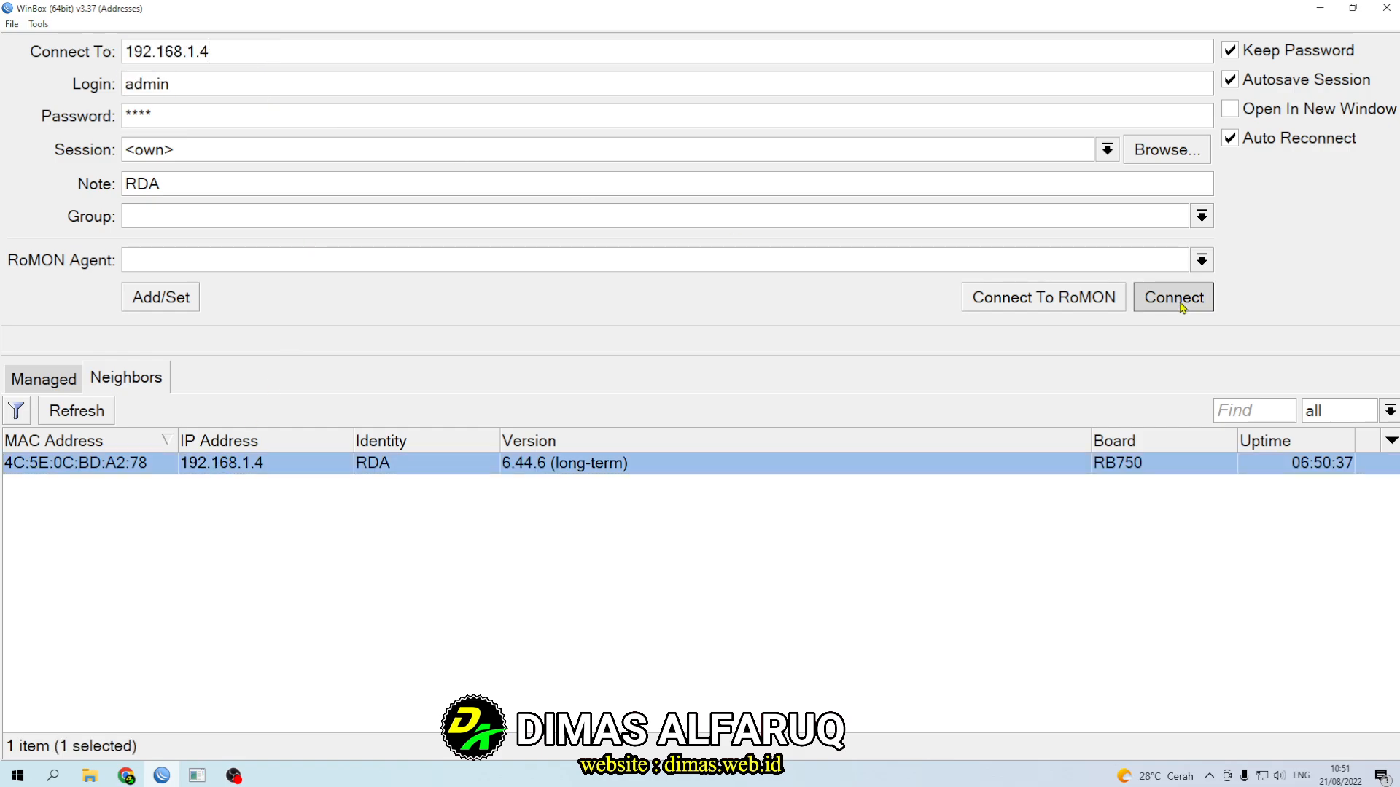
left_click(1182, 307)
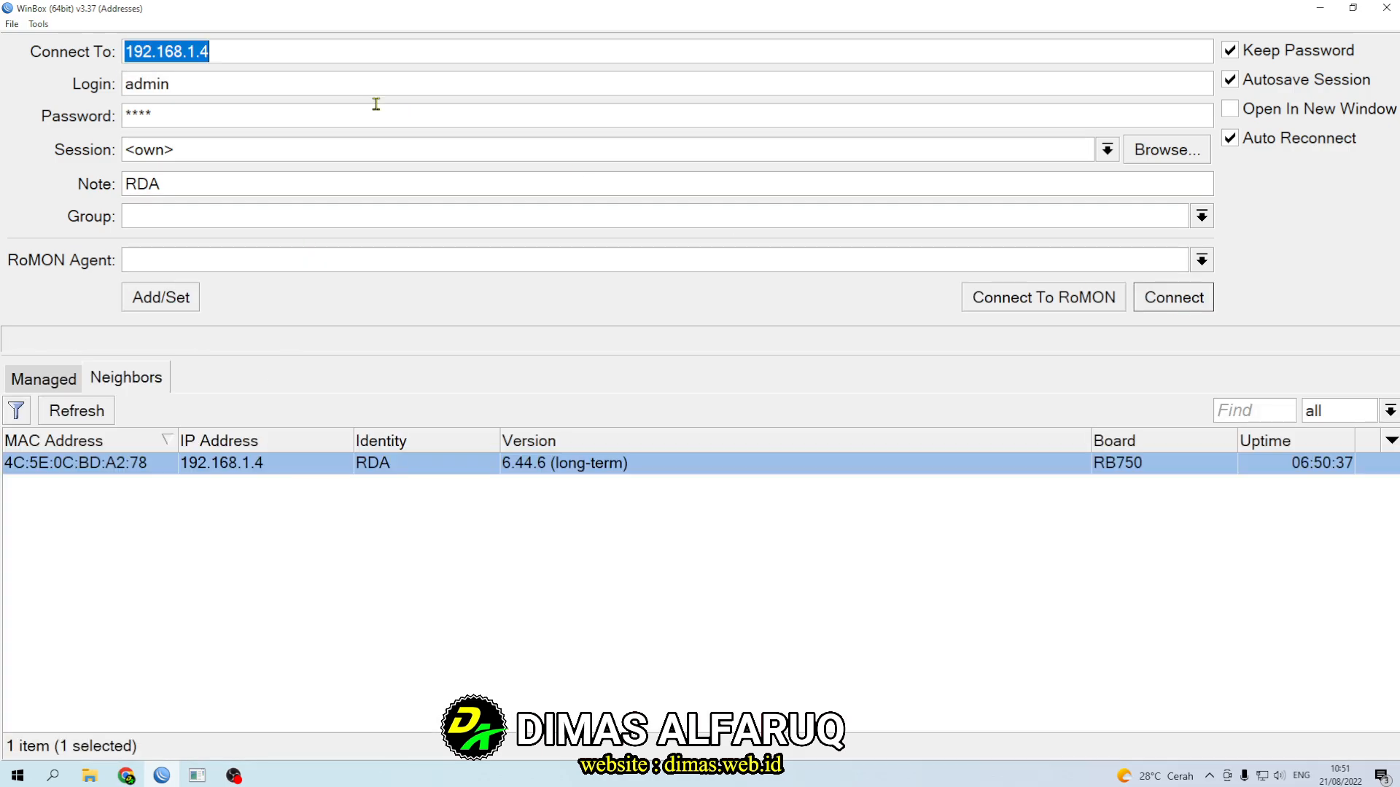
left_click(291, 55)
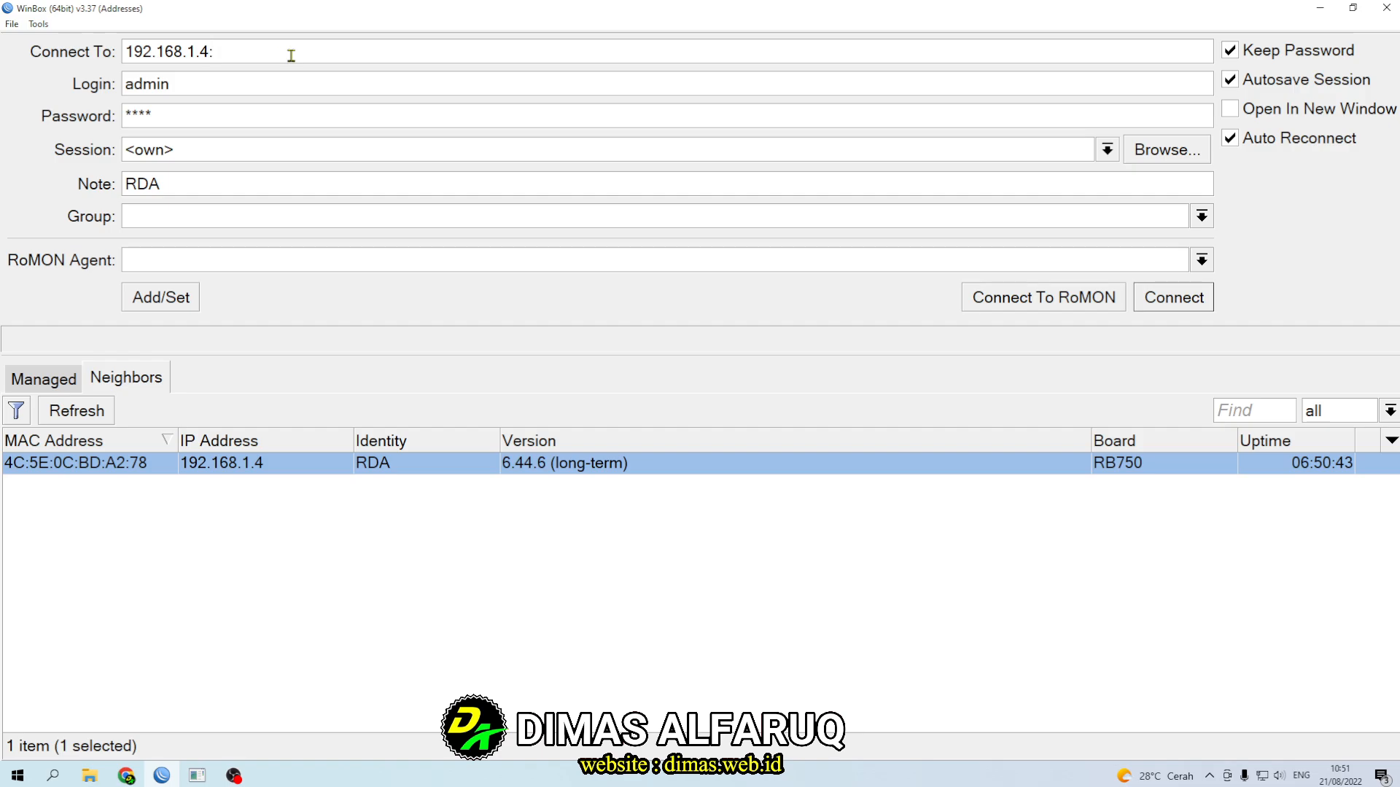
left_click(1174, 297)
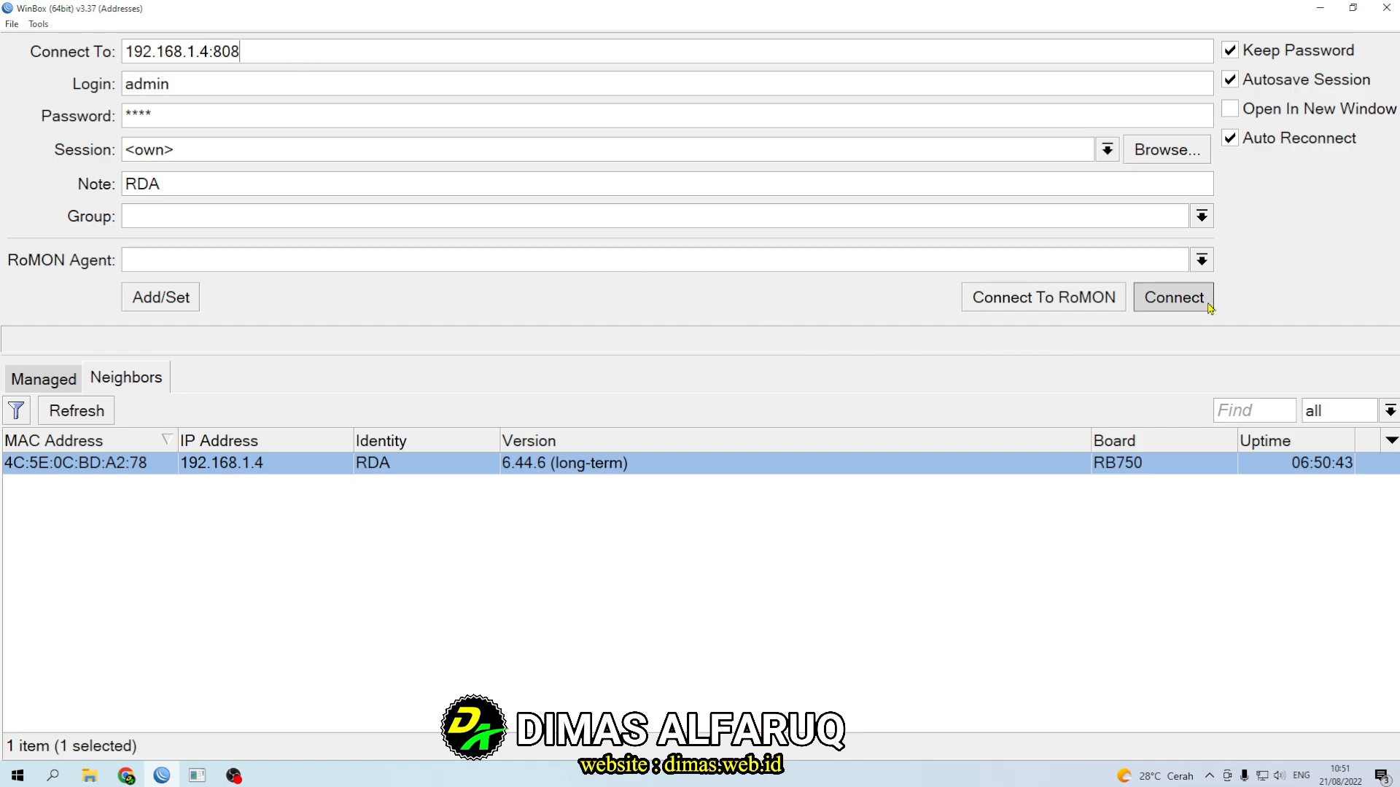
Step: Maximize WinBox and open IP > Services to check winbox on 808 and api on 147
left_click(576, 12)
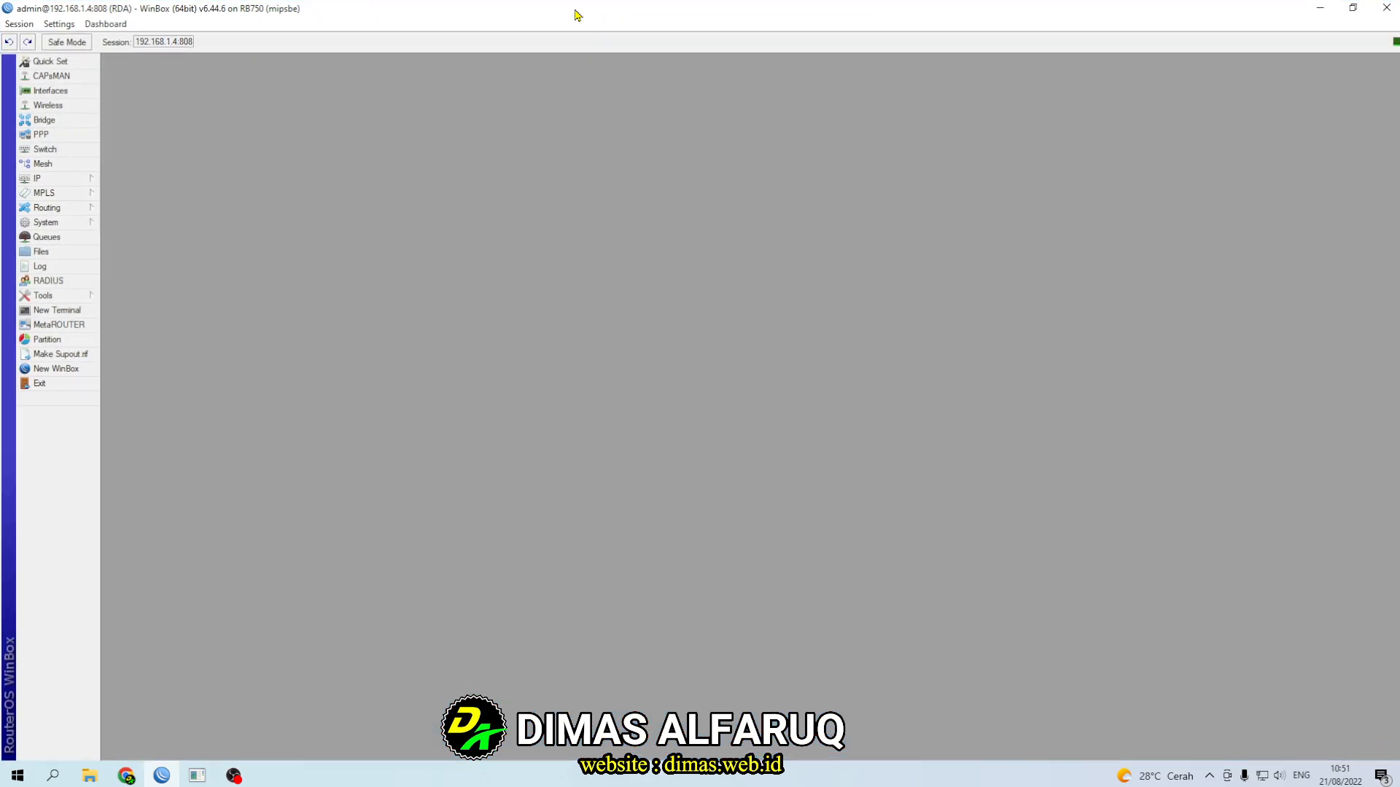
scroll(774, 307, "up", 5)
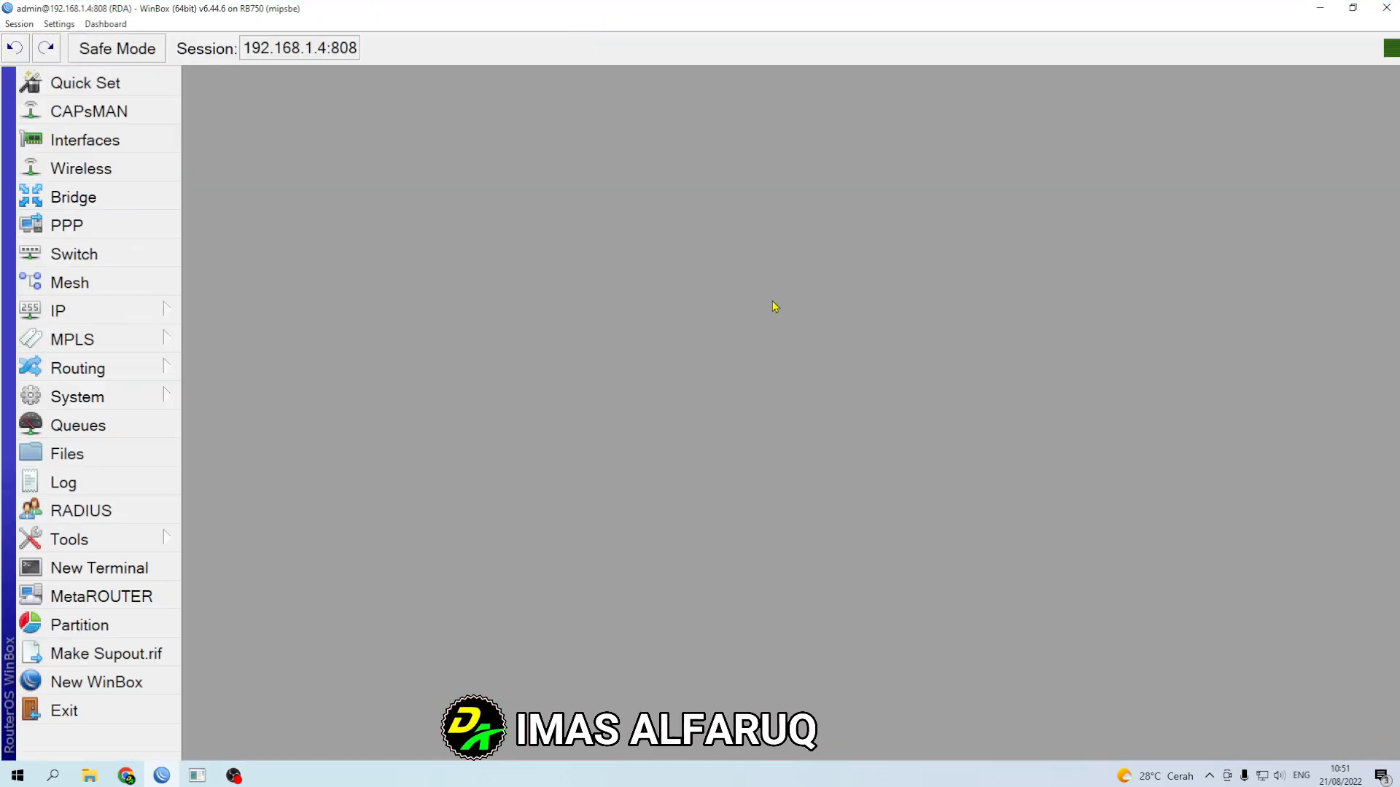
left_click(146, 311)
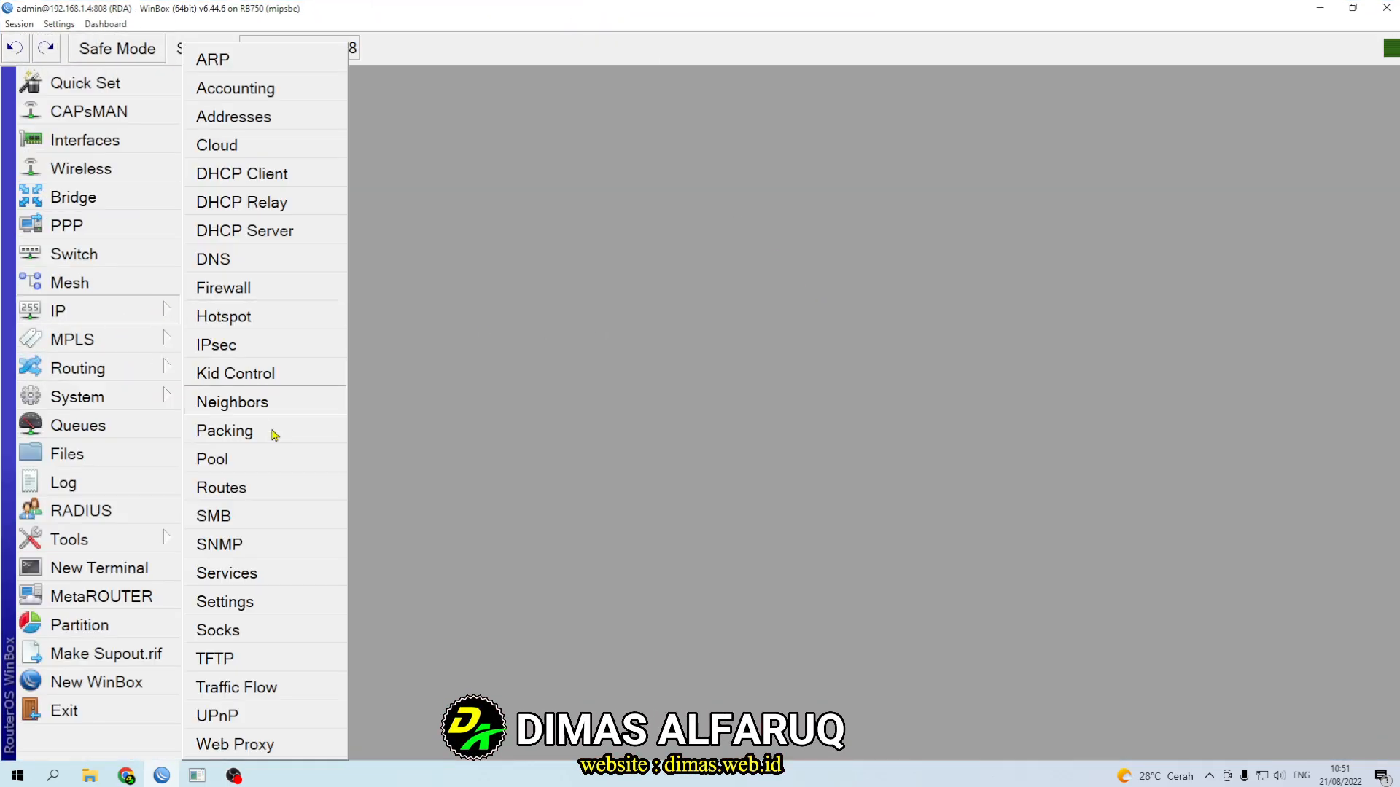
left_click(240, 574)
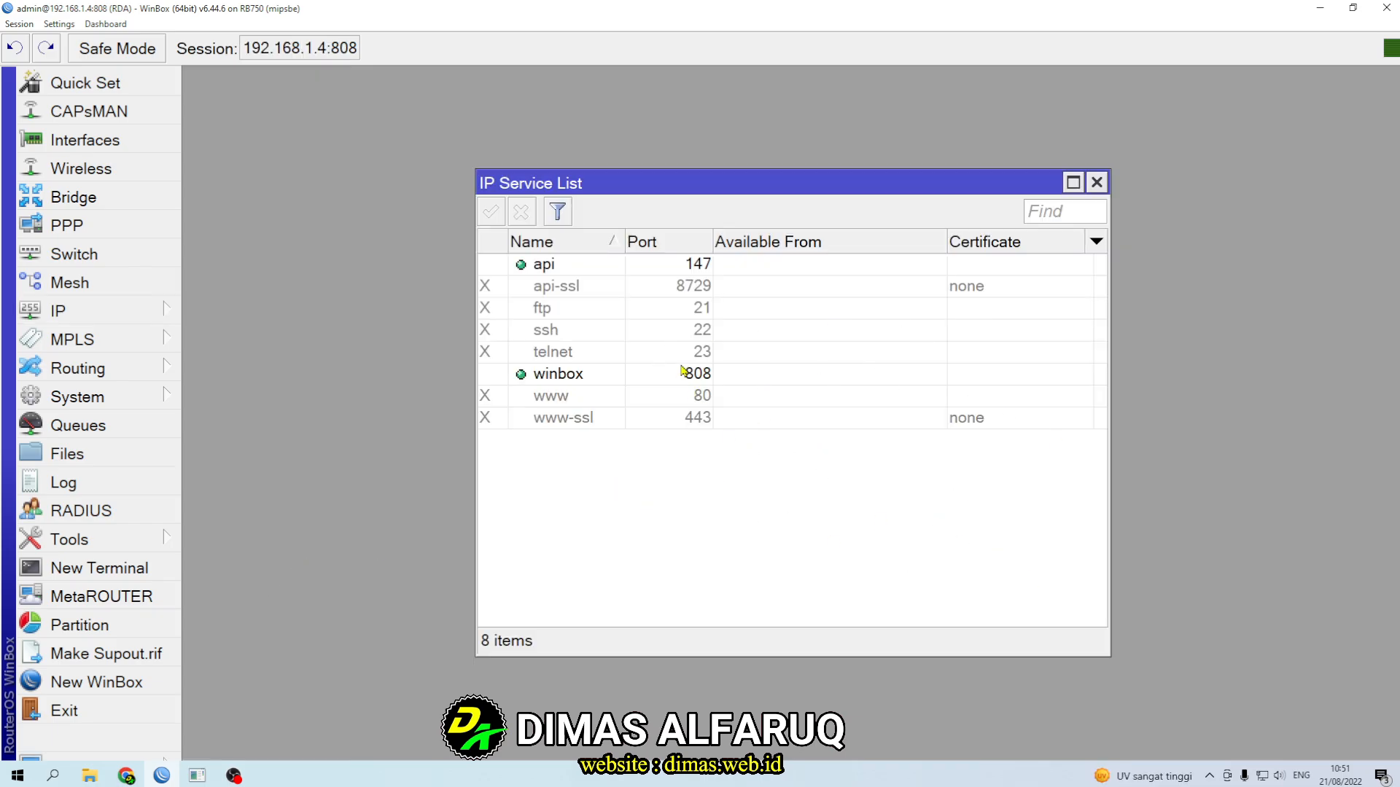
left_click(623, 378)
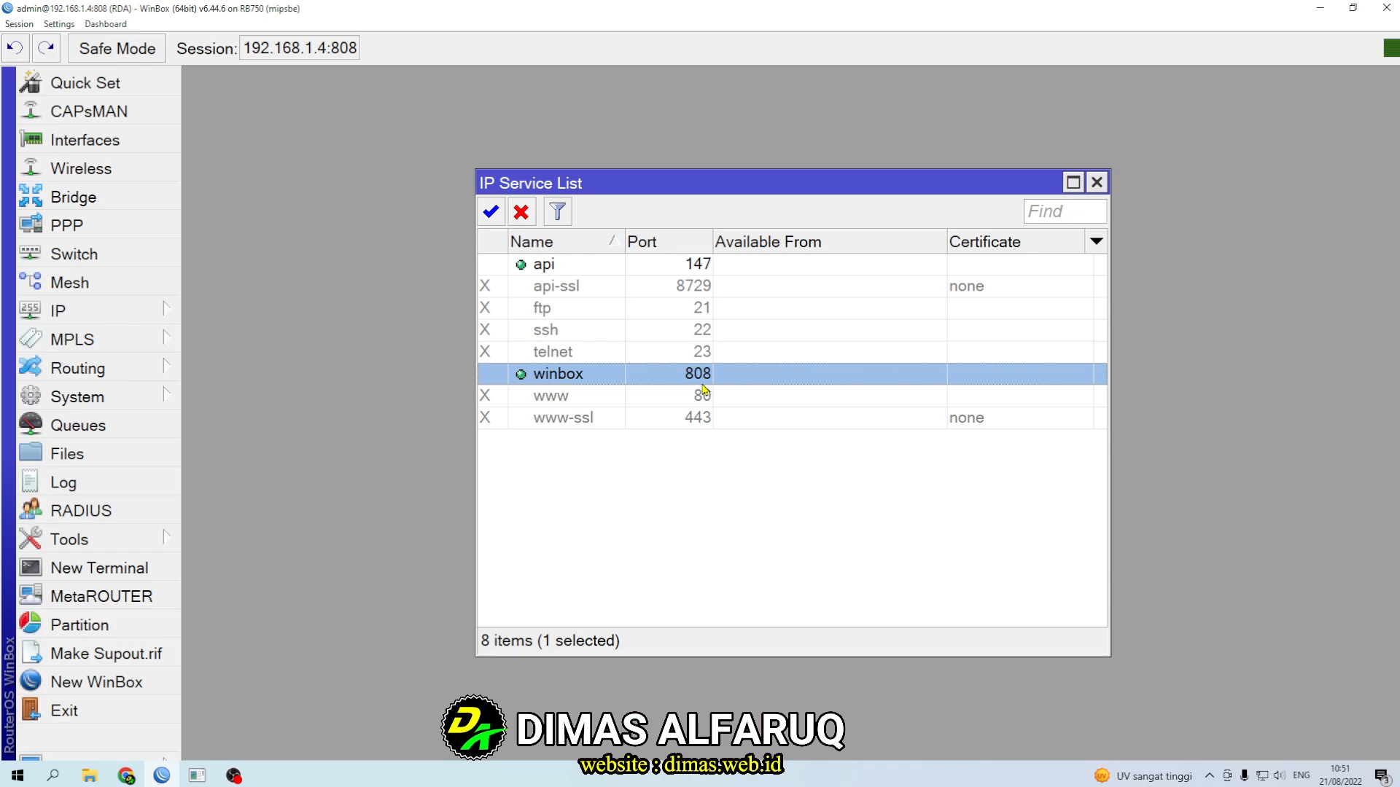
Step: Disconnect and log back in through 192.168.1.4:808
left_click(19, 24)
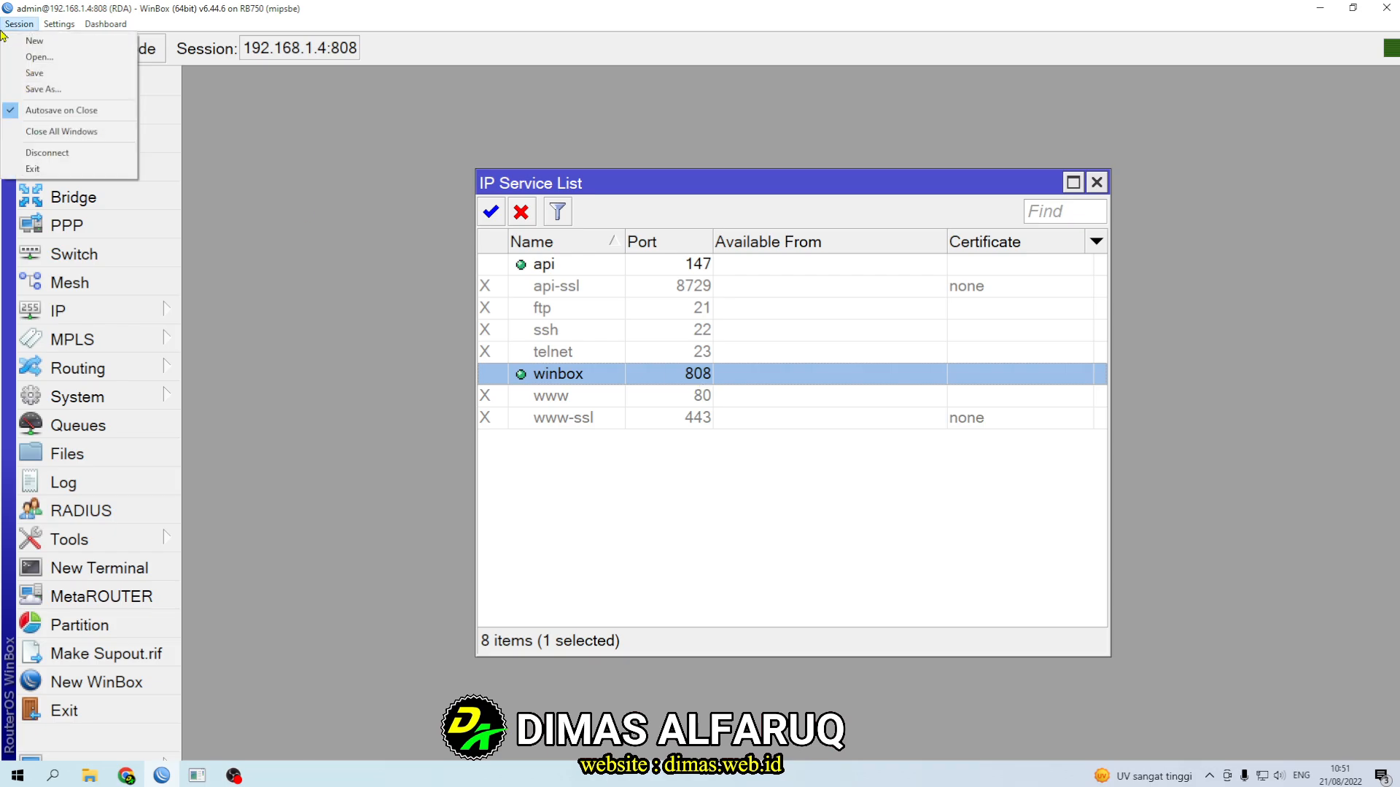
left_click(43, 154)
left_click(213, 56)
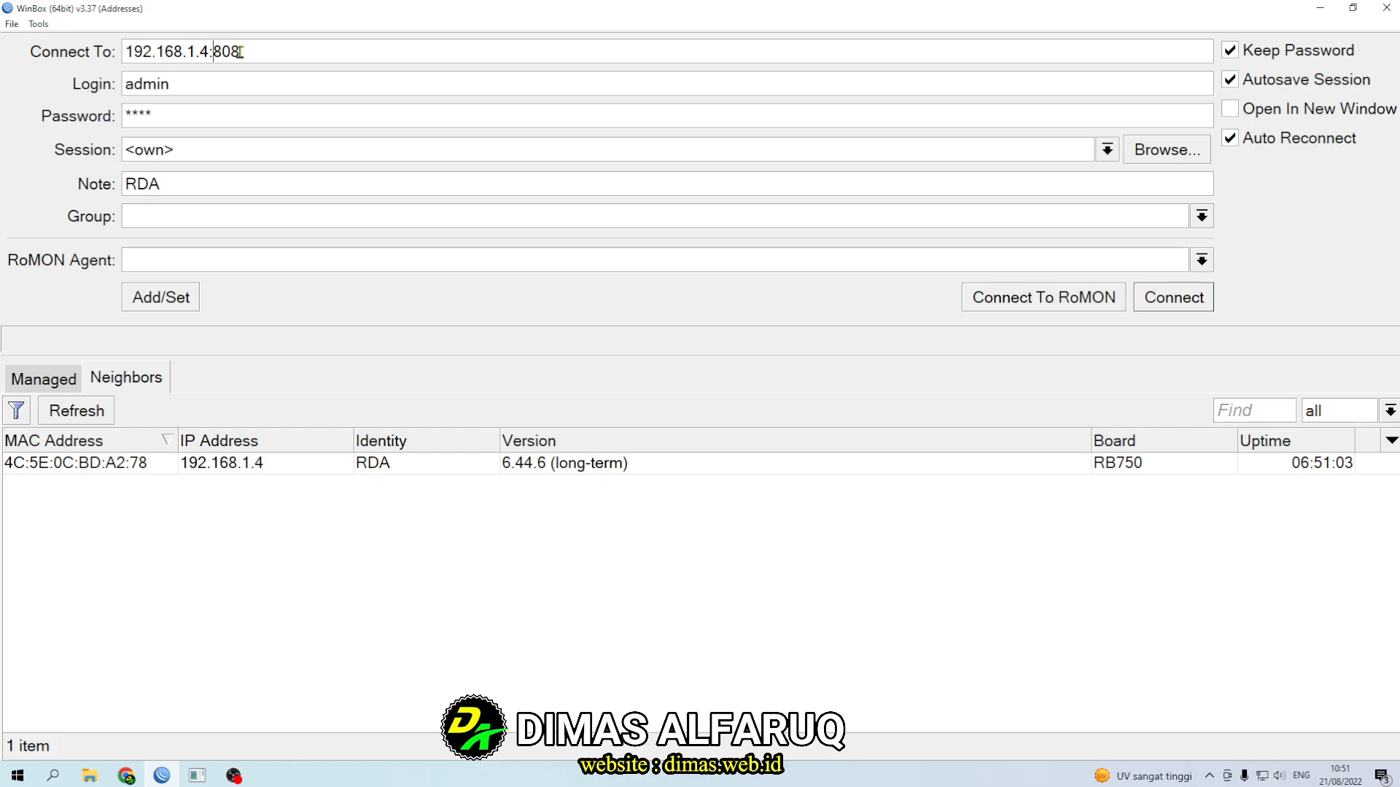
left_click_drag(253, 52, 213, 54)
left_click(1174, 297)
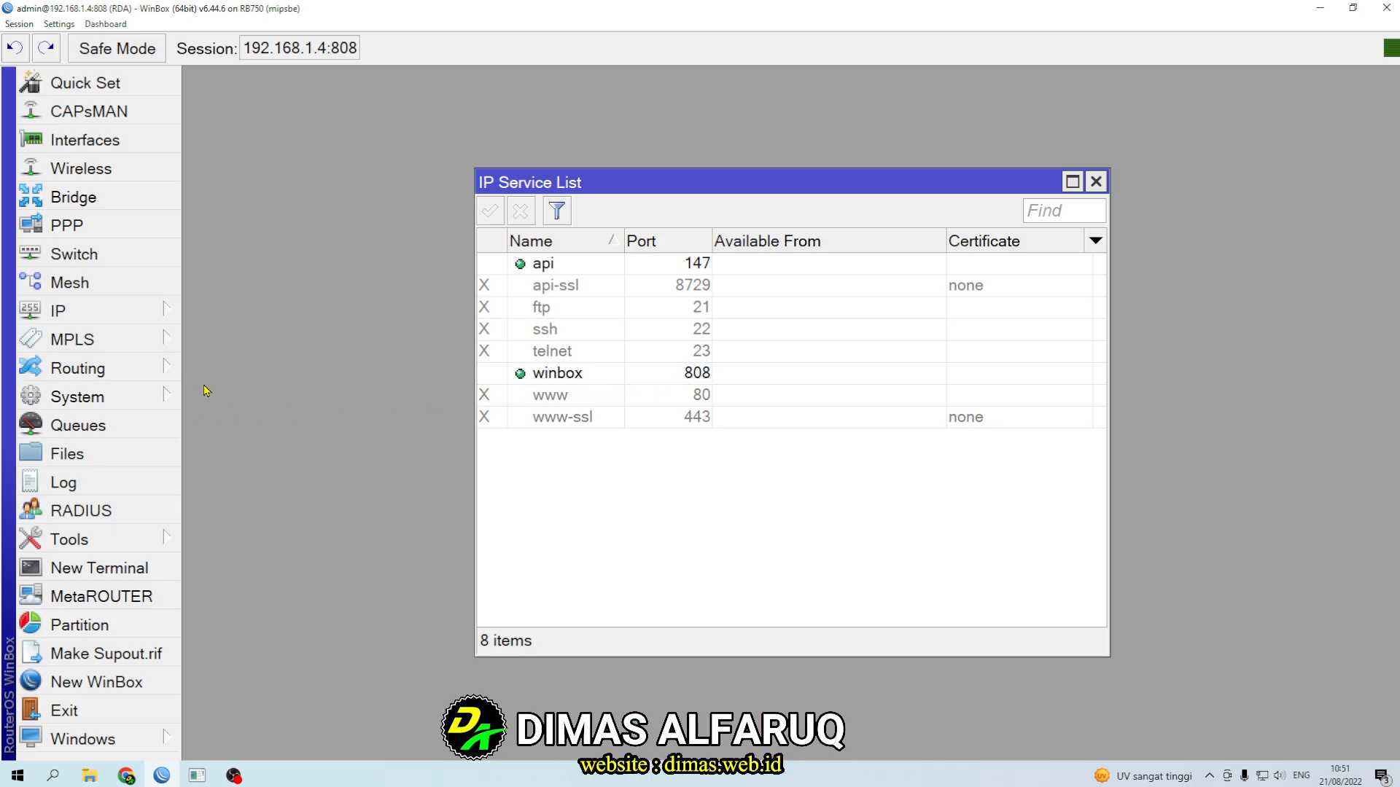
Step: Set the neighbor Discovery Settings interface to none under IP > Neighbors
left_click(125, 321)
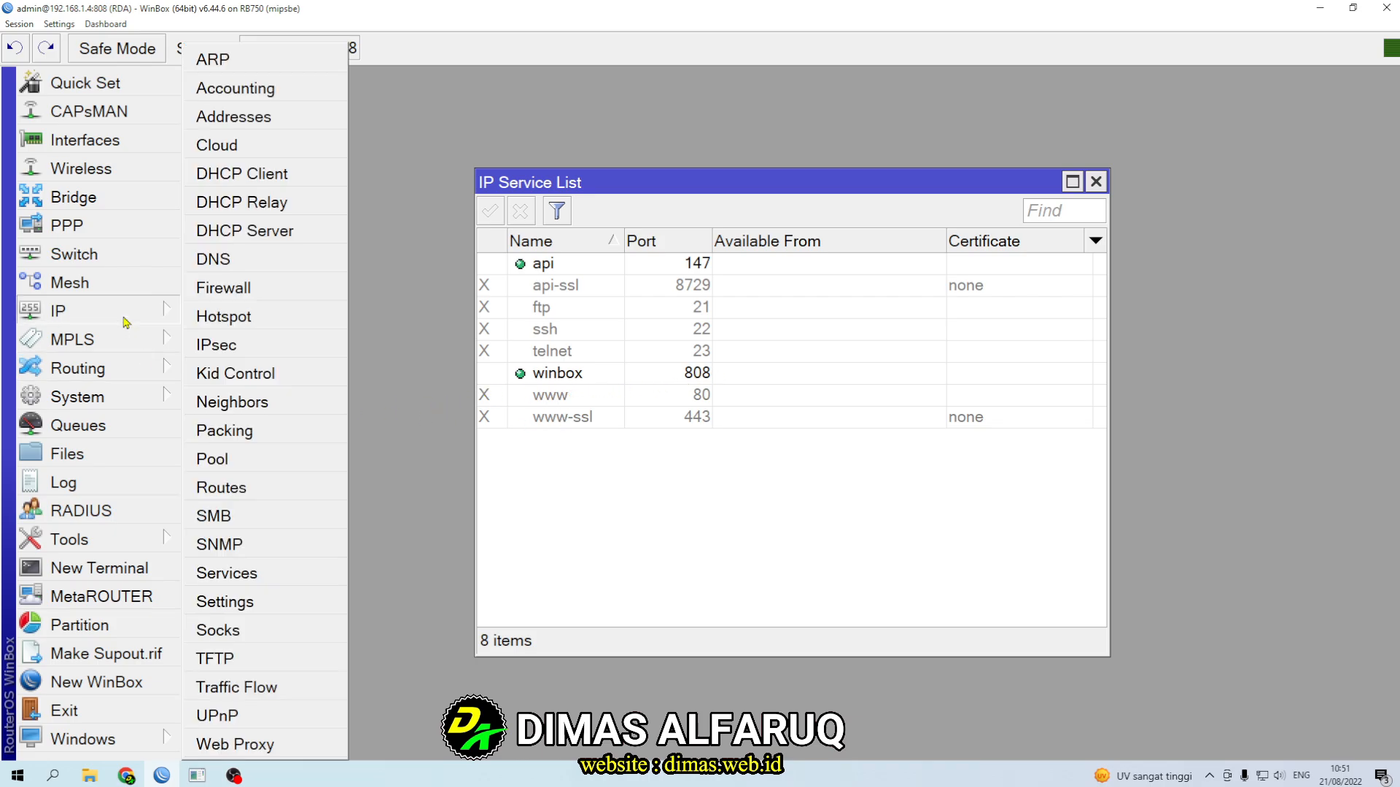
left_click(232, 402)
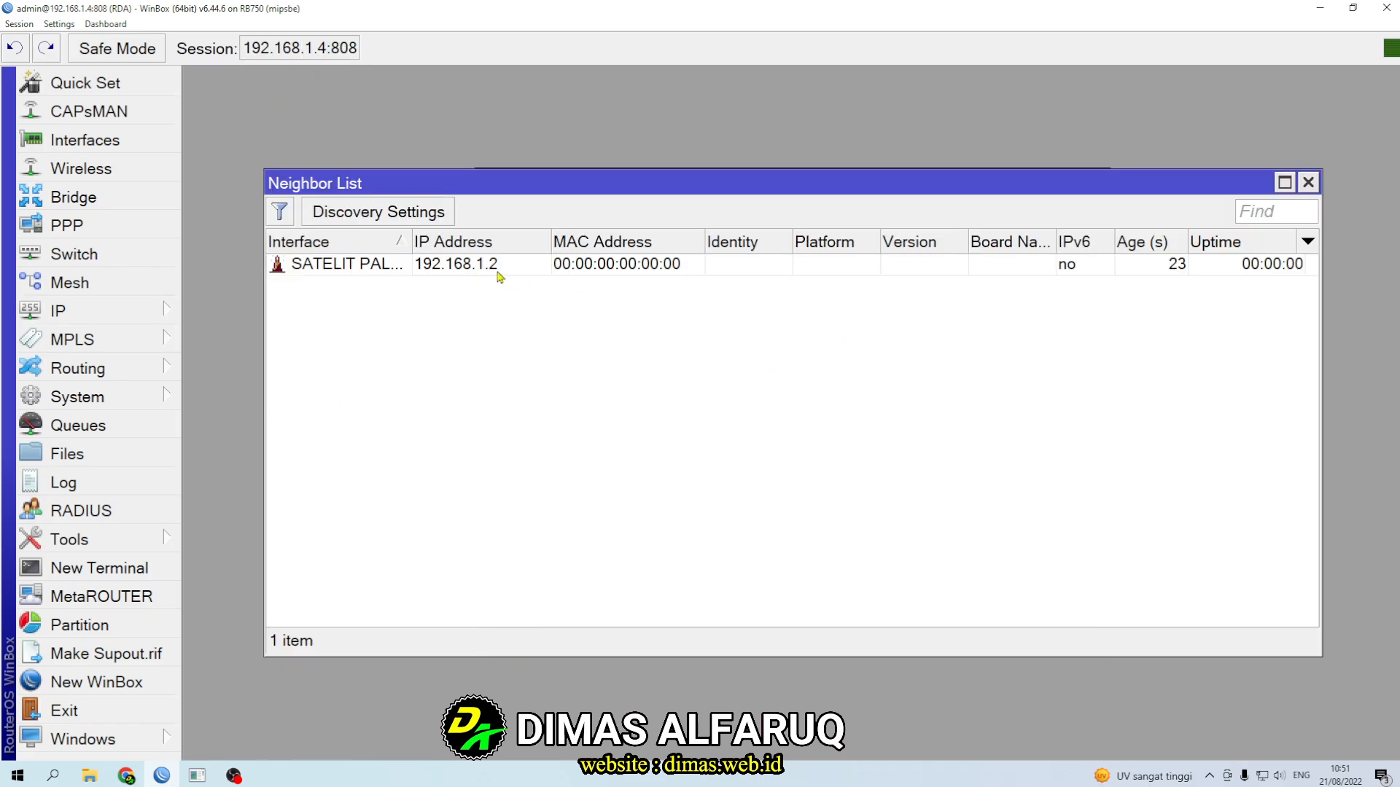
left_click(376, 212)
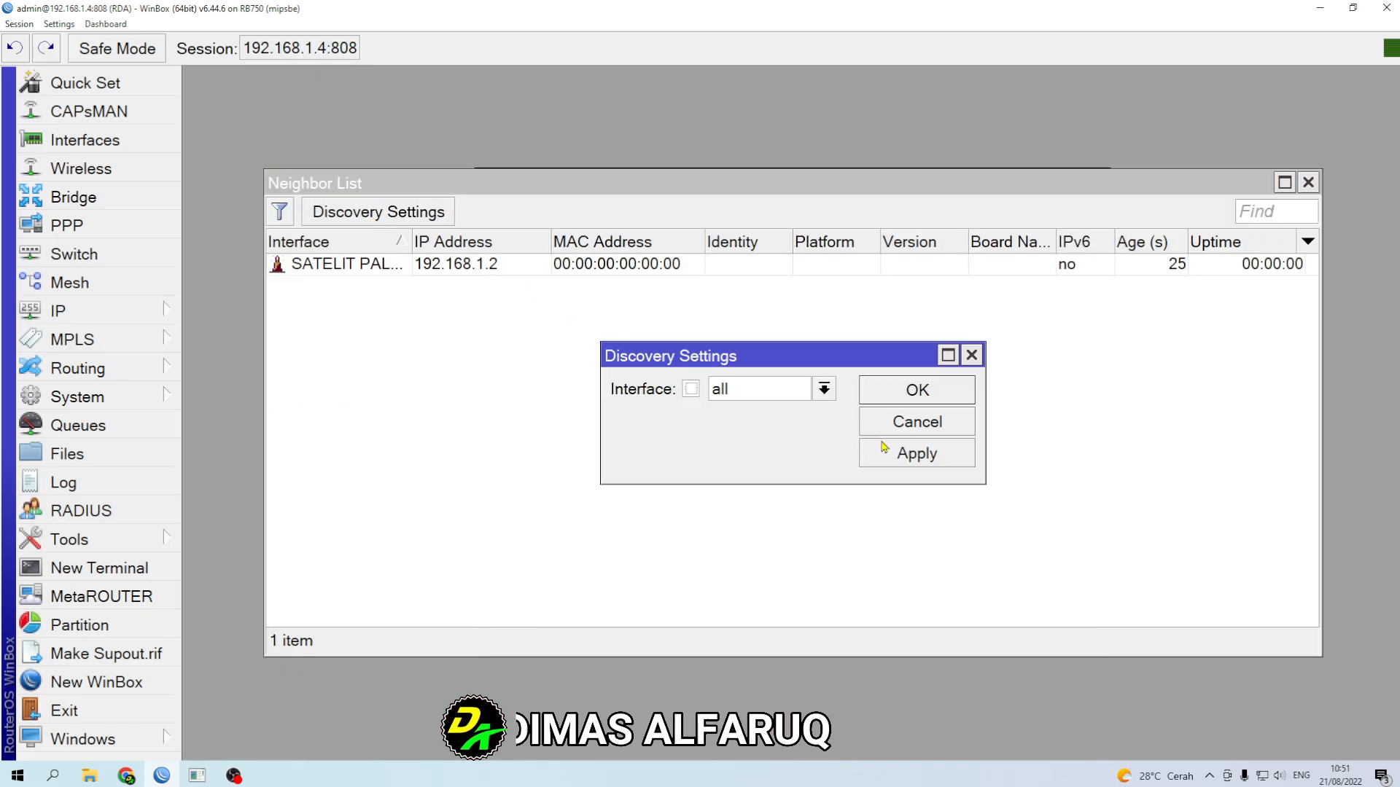
left_click(823, 389)
left_click(788, 455)
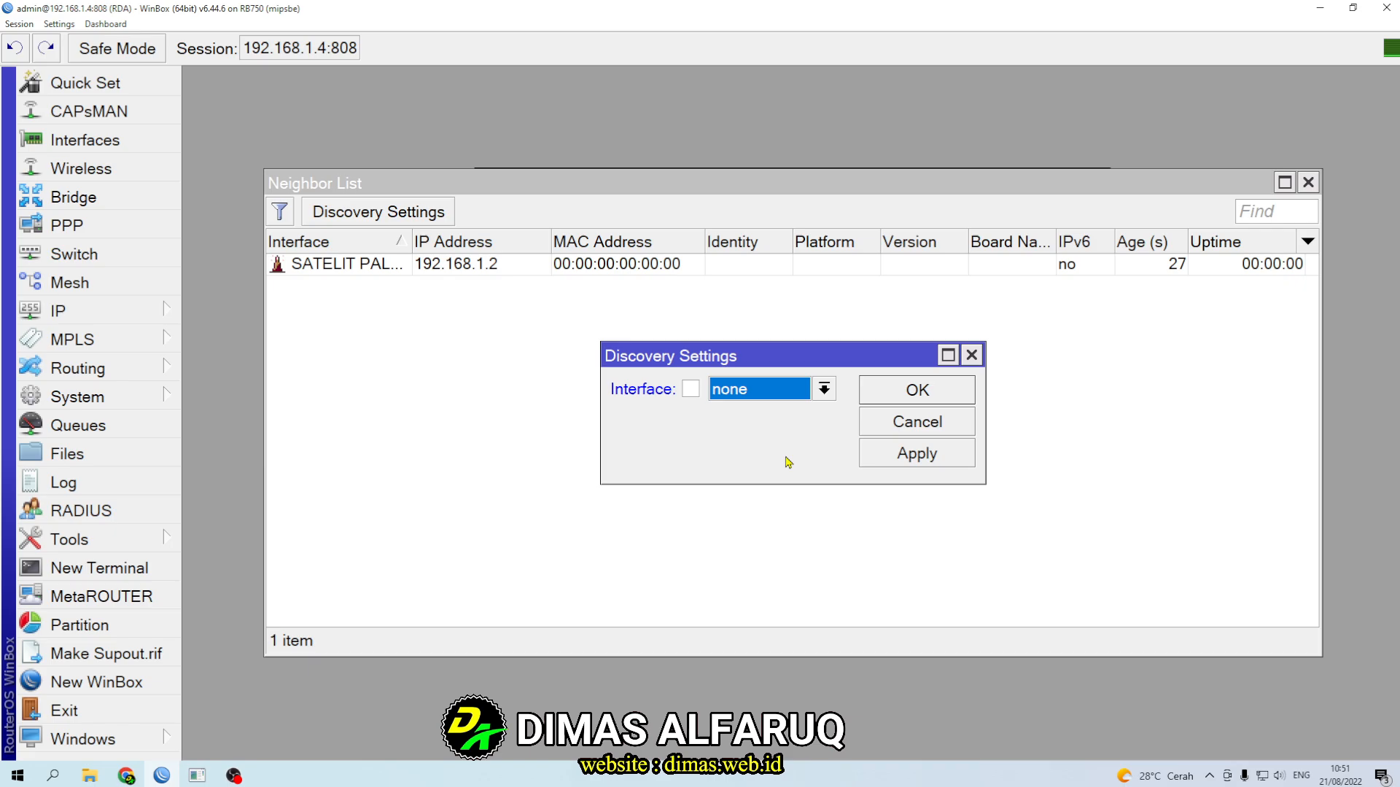
left_click(889, 400)
Step: Disconnect from the router, refresh the neighbor list, and log back in
left_click(19, 24)
left_click(33, 155)
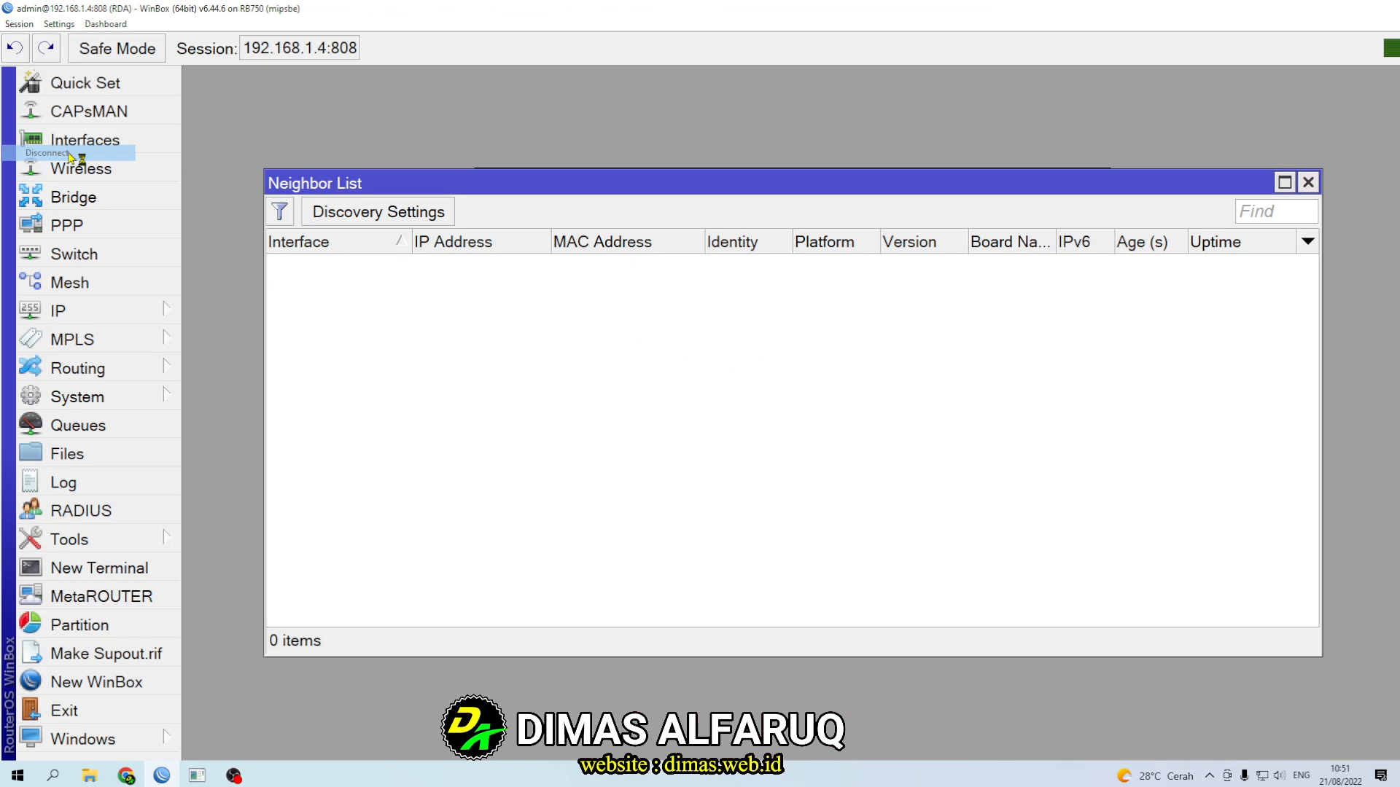
left_click(108, 409)
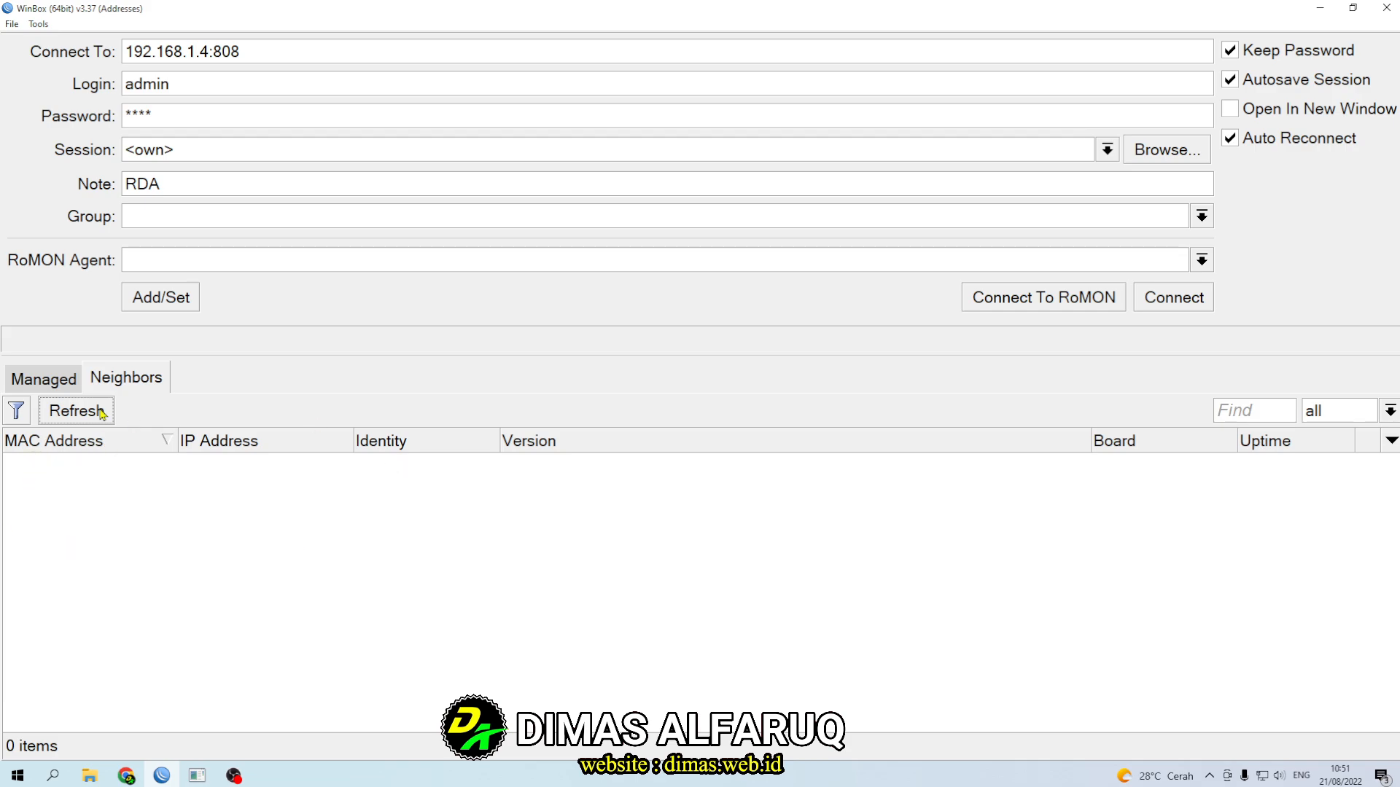
left_click(135, 381)
left_click(1184, 305)
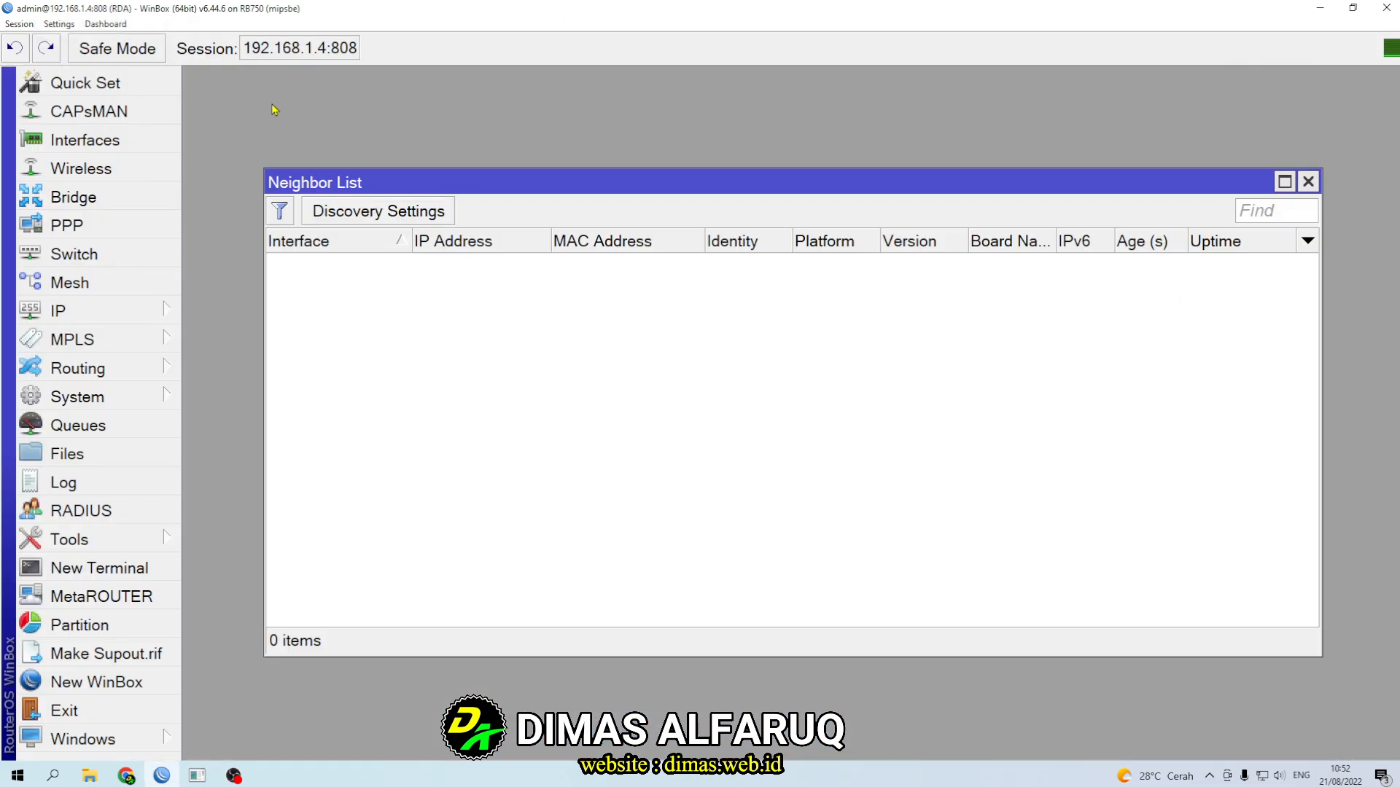
Step: Set the neighbor discovery interface back to all and close the Neighbor List
left_click(350, 221)
left_click(824, 388)
left_click(784, 414)
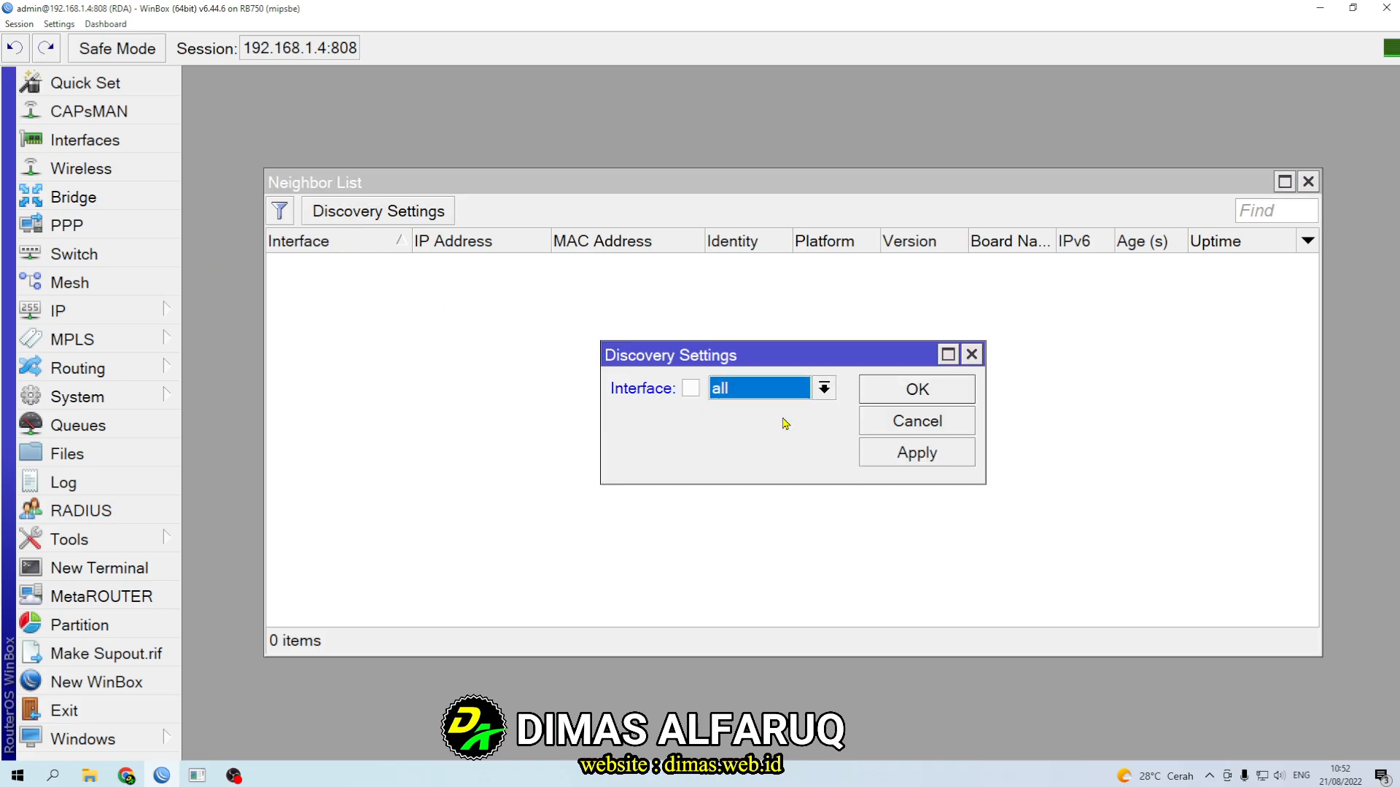
left_click(911, 394)
left_click(1308, 182)
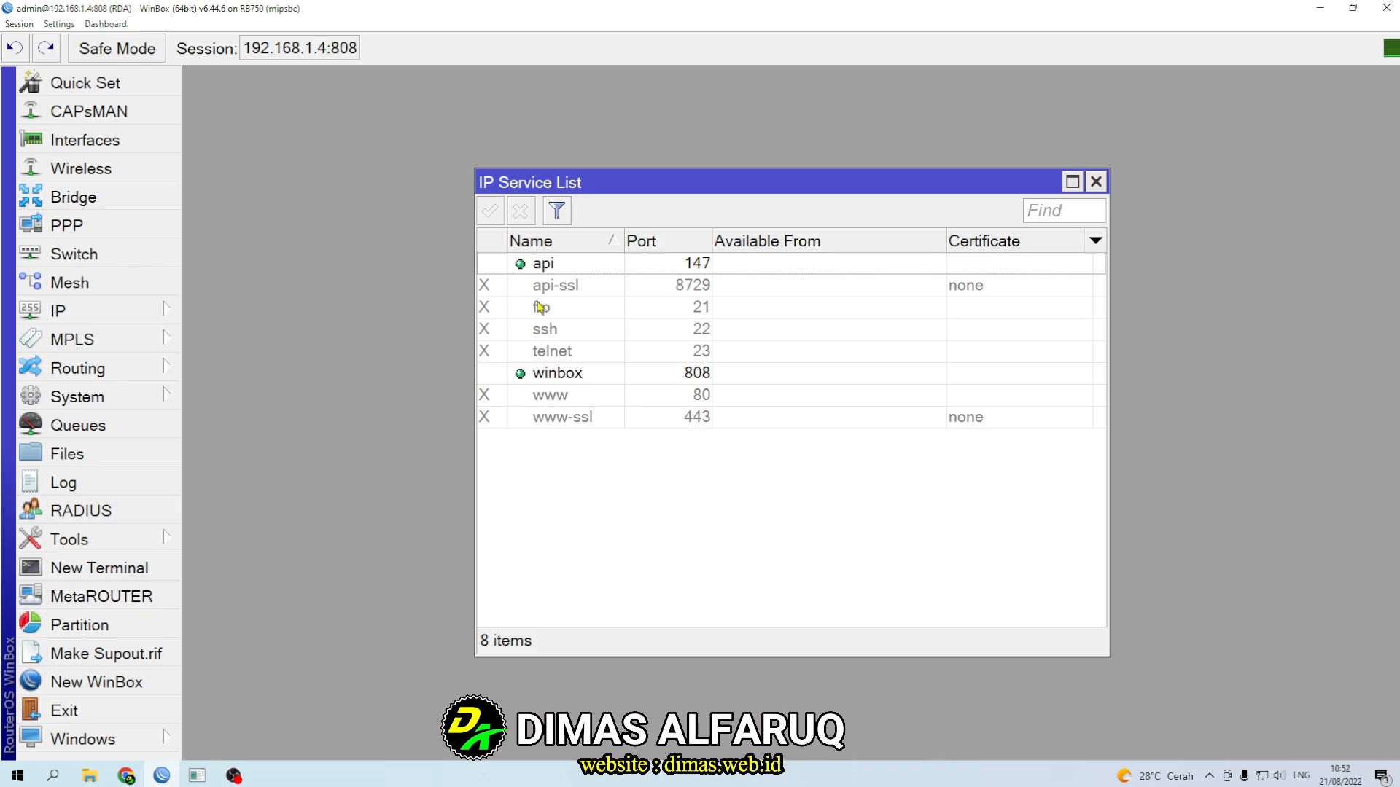
Step: Show the IP Service List and review the api (147) and winbox (808) entries
left_click(119, 310)
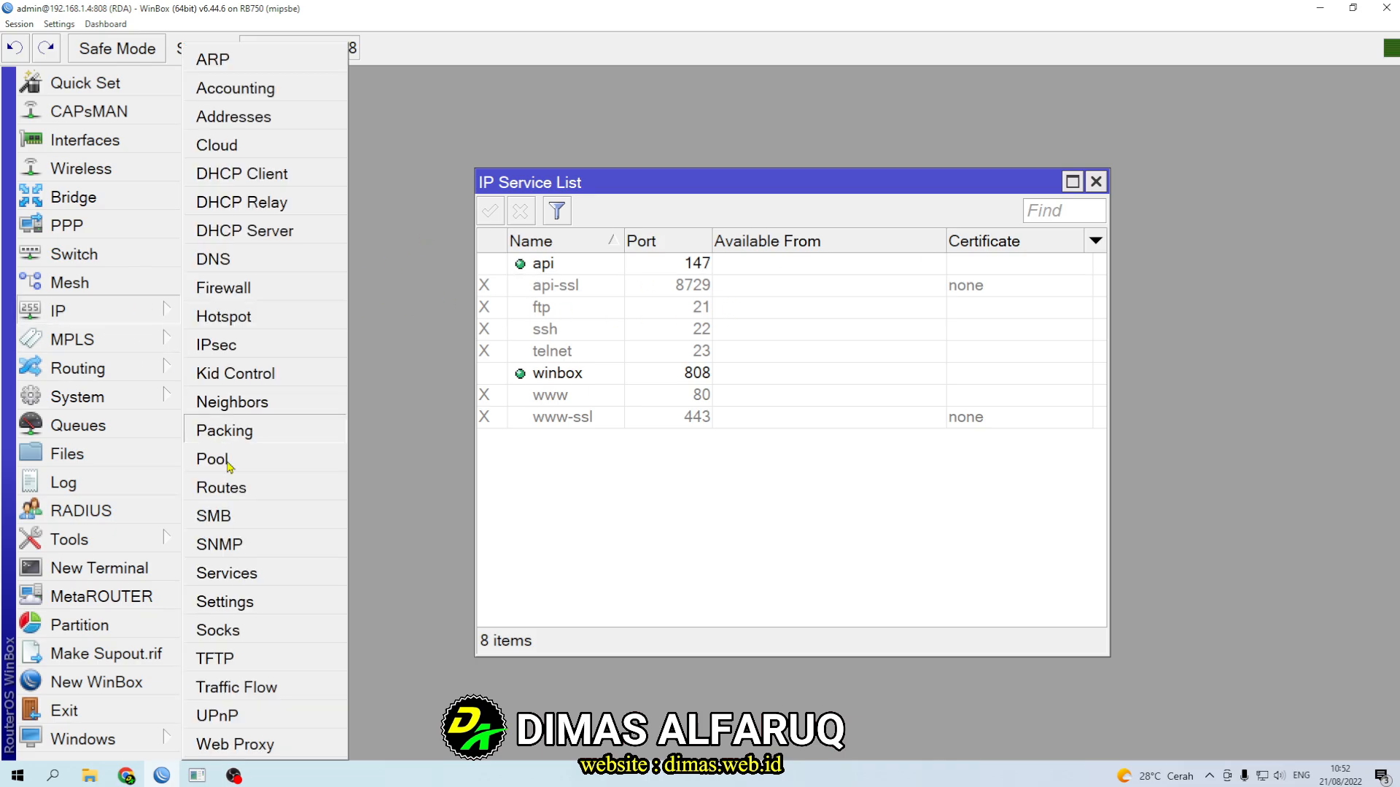
left_click(237, 581)
left_click(696, 264)
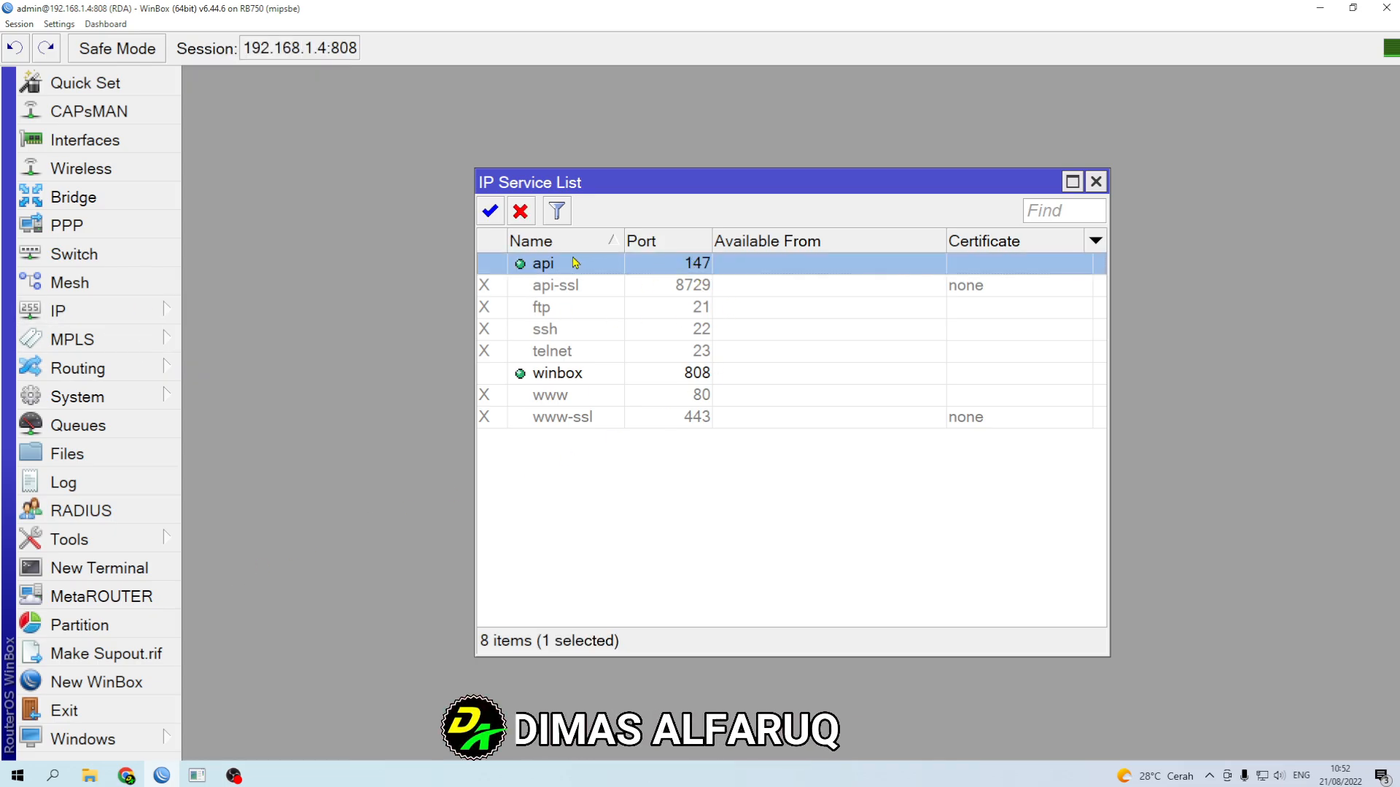
left_click(567, 379)
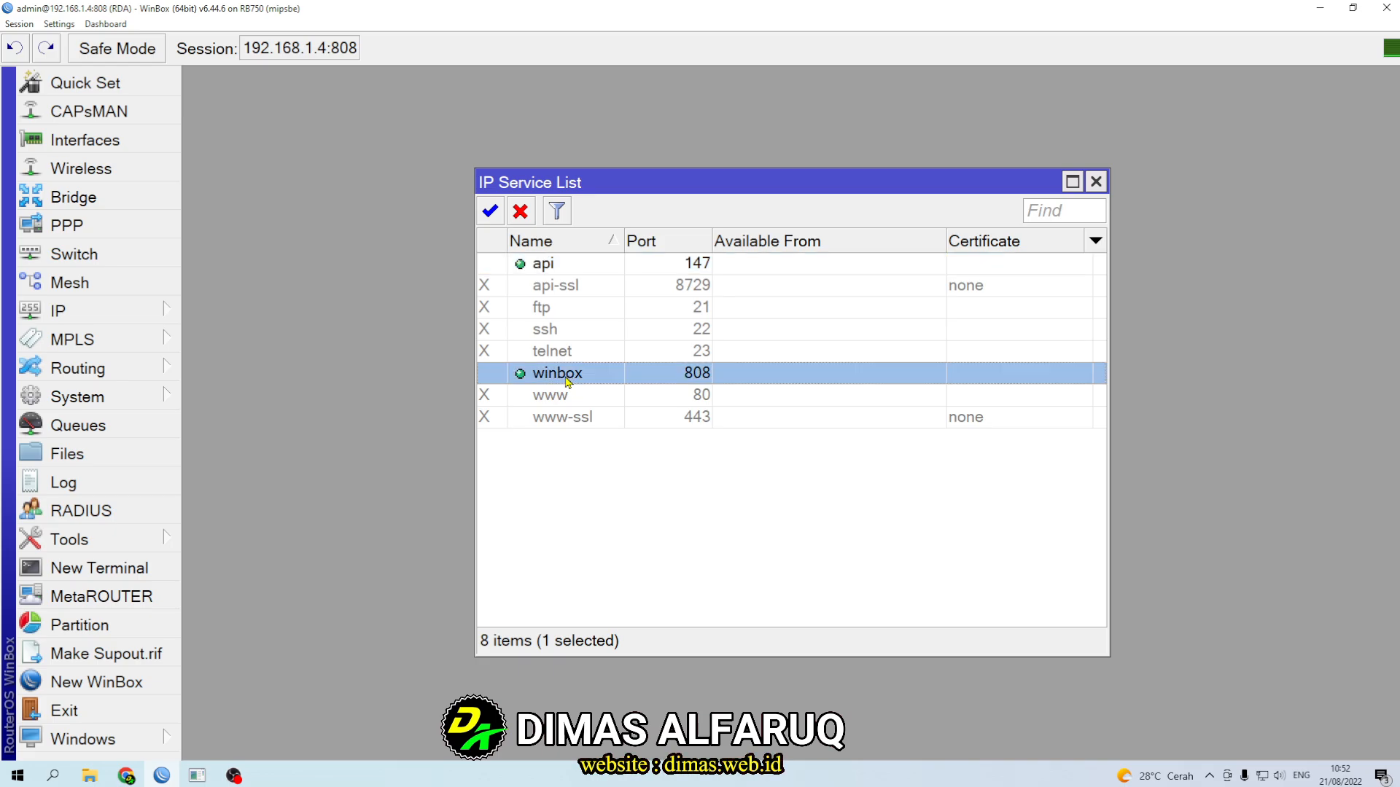
left_click(659, 271)
left_click(668, 369)
left_click(598, 267)
left_click(593, 363)
left_click(571, 271)
left_click(582, 370)
Step: Check System > Packages for updates on the long term channel without installing 6.48.6
left_click(99, 395)
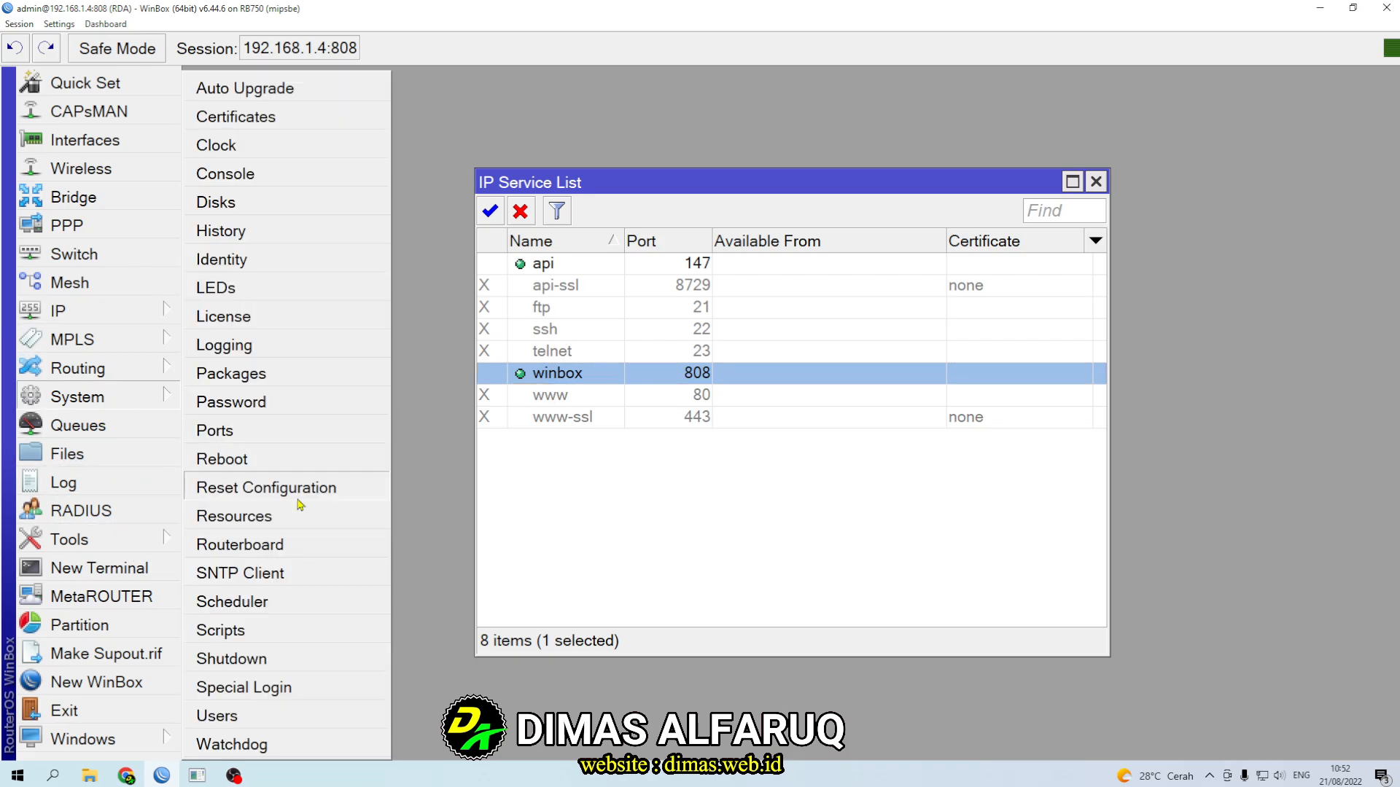
left_click(231, 374)
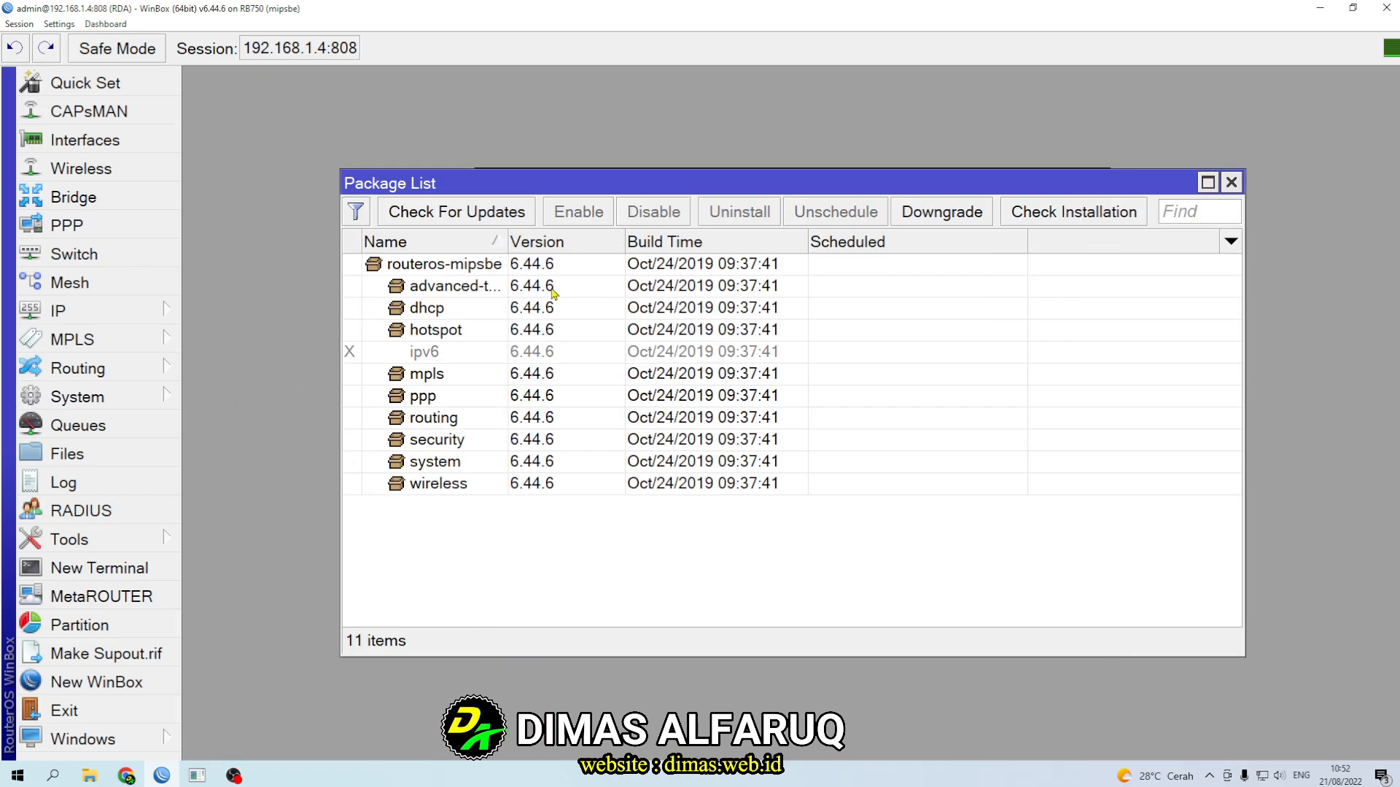
left_click(456, 184)
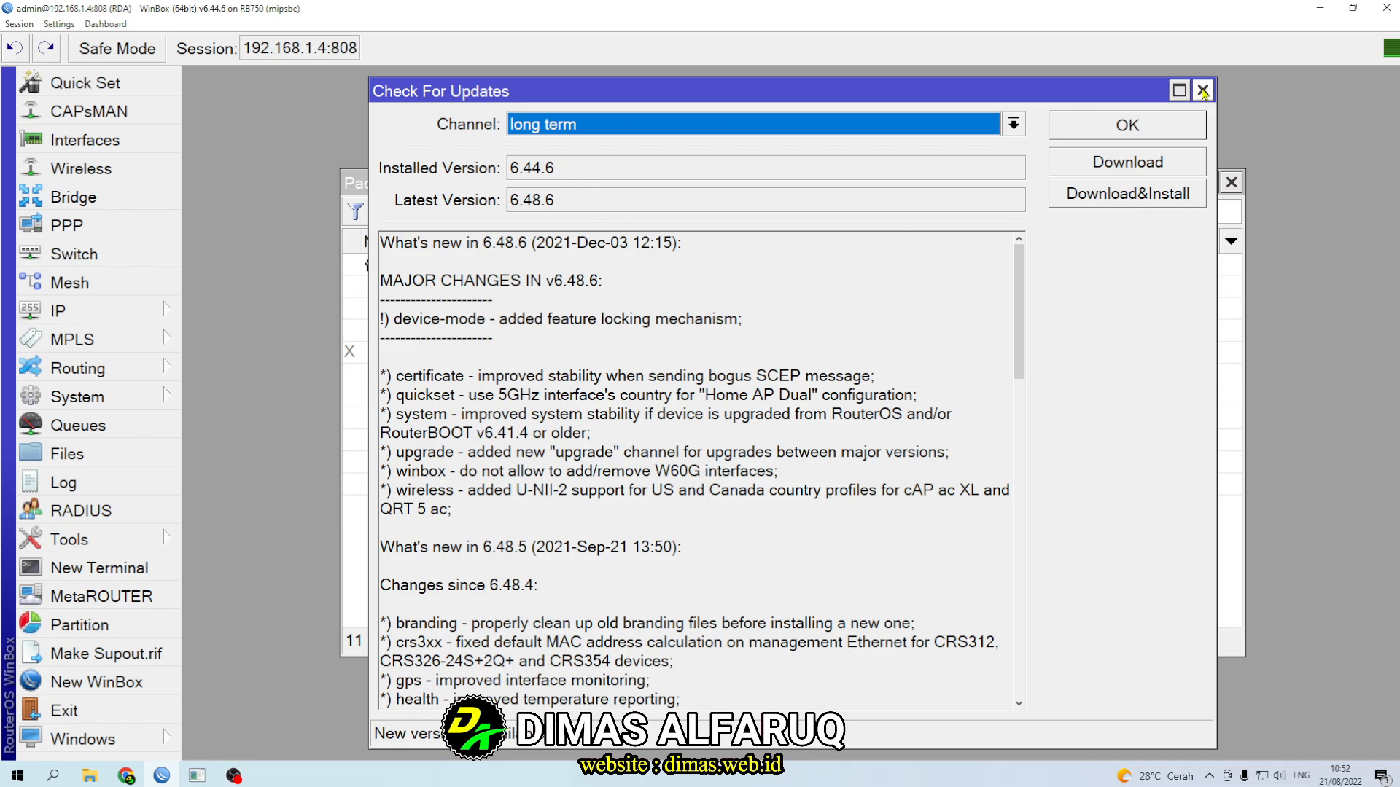
left_click(908, 127)
left_click(1203, 91)
left_click(1203, 91)
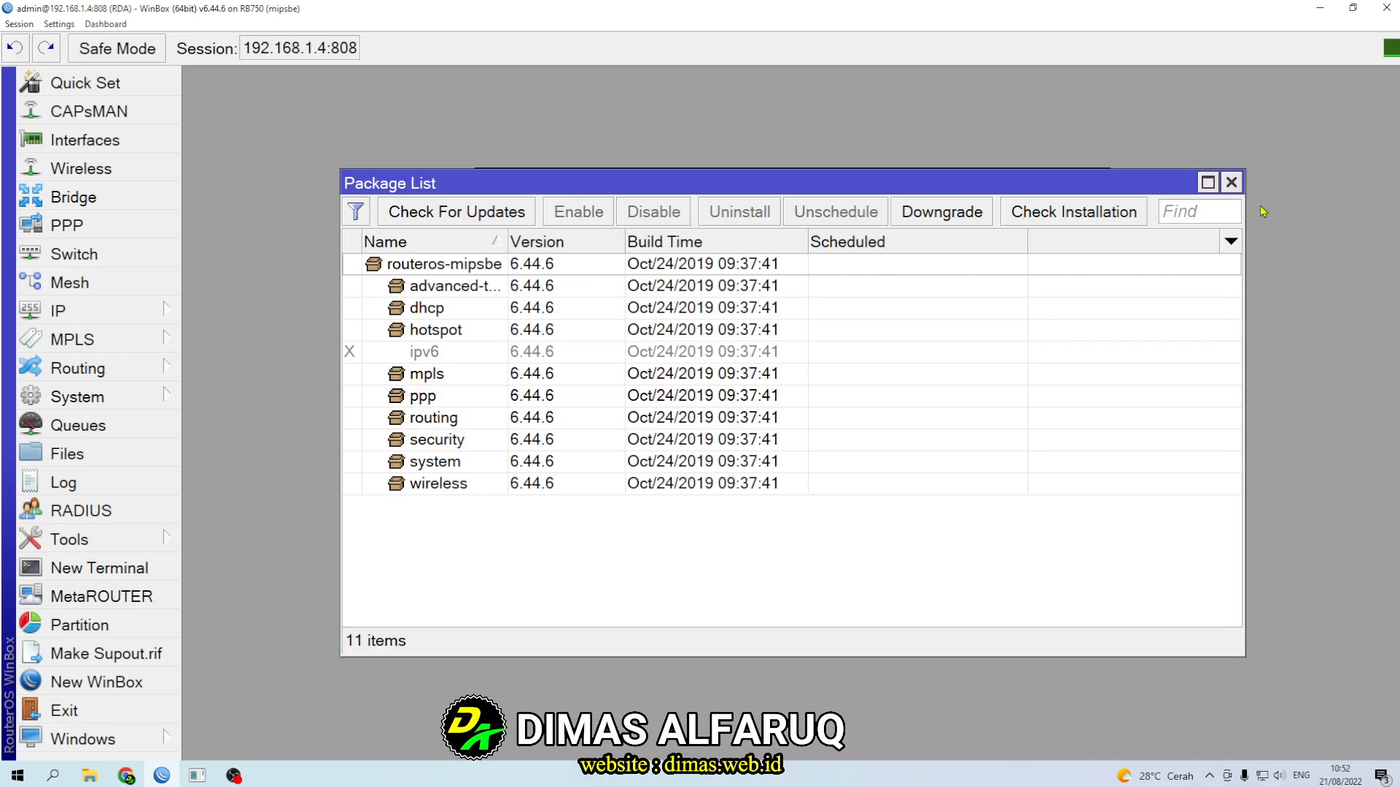
left_click(1231, 183)
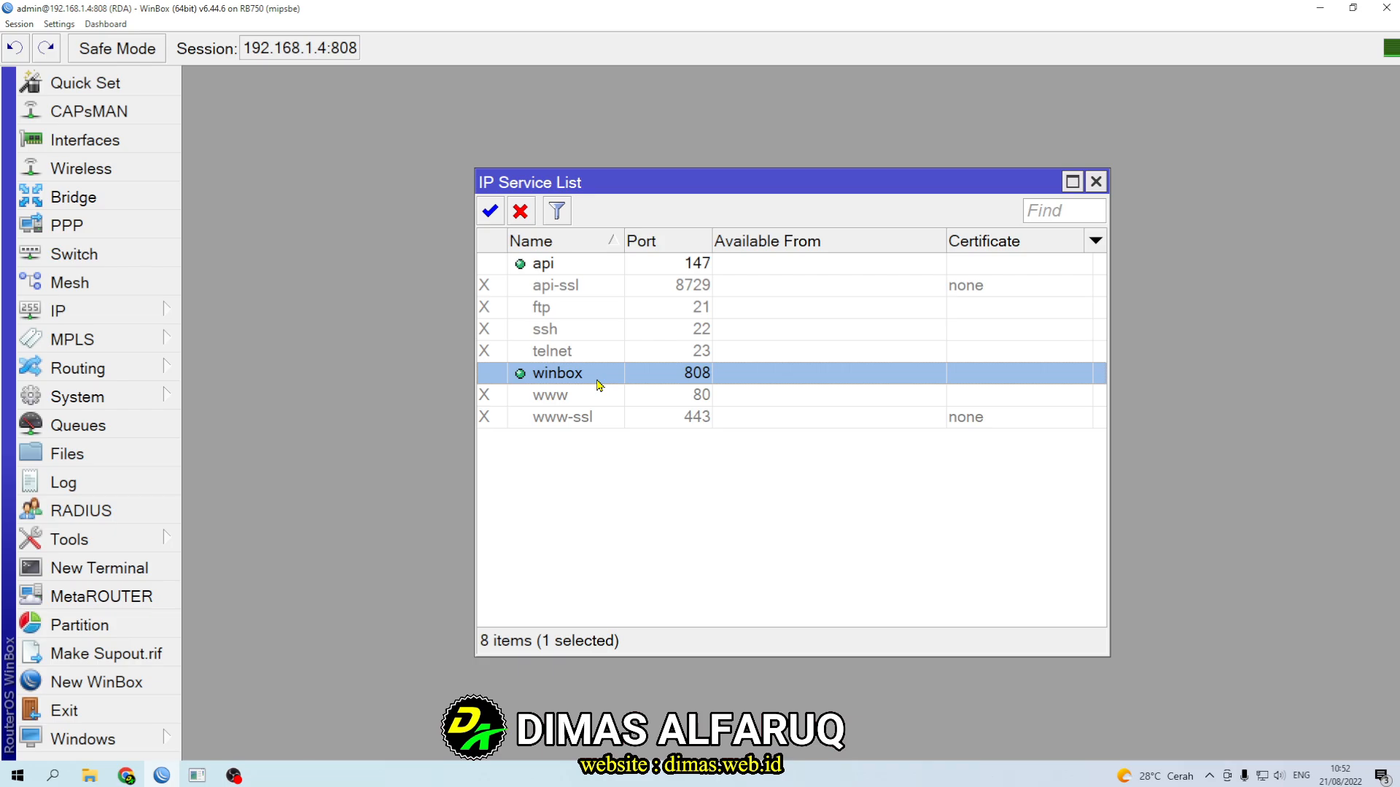
Step: Review the www, winbox and api entries in the IP Service List, ending on api
left_click(716, 403)
left_click(711, 268)
left_click(707, 380)
left_click(687, 267)
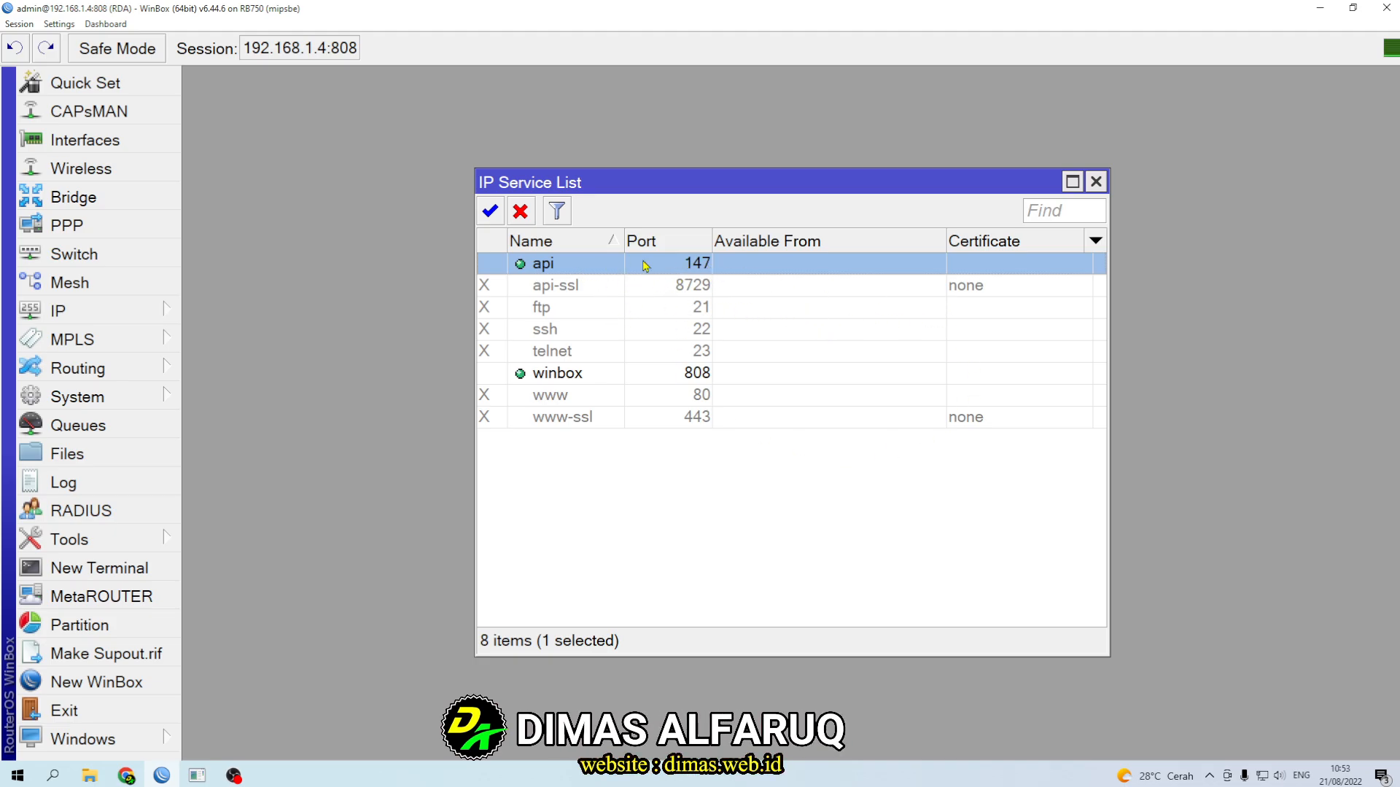
Step: Log in to FreeDDNS and open the Order VPN form under VPN Remote
left_click(126, 775)
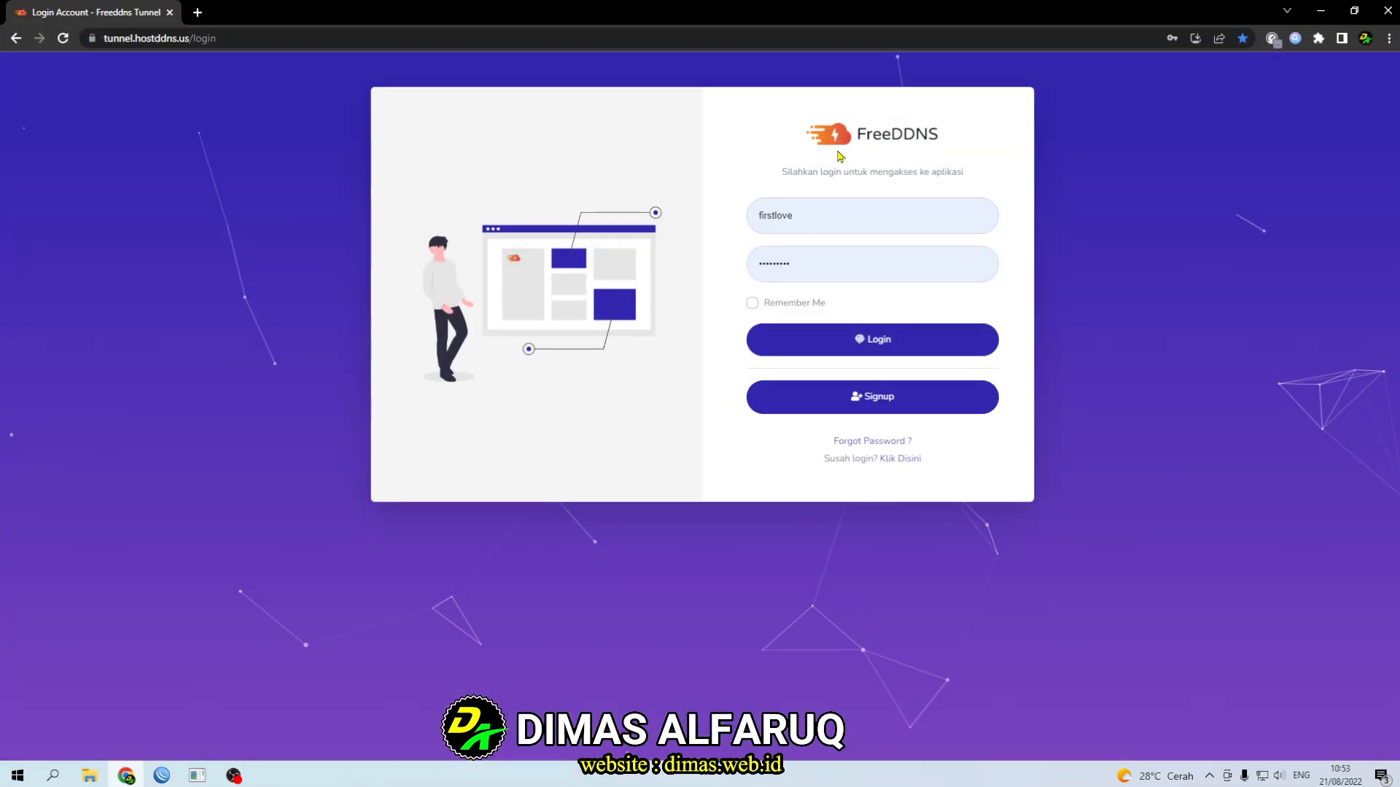
left_click(853, 337)
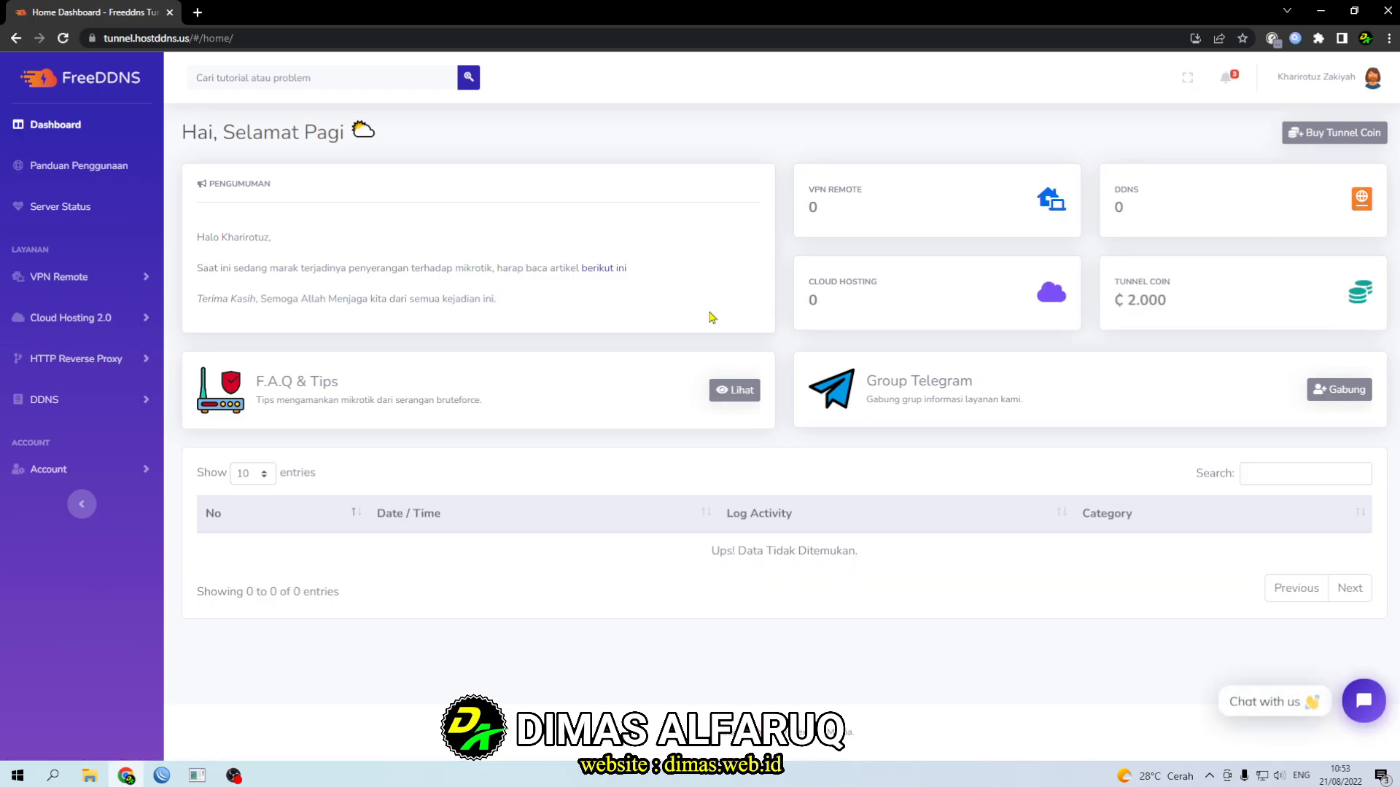
left_click(58, 277)
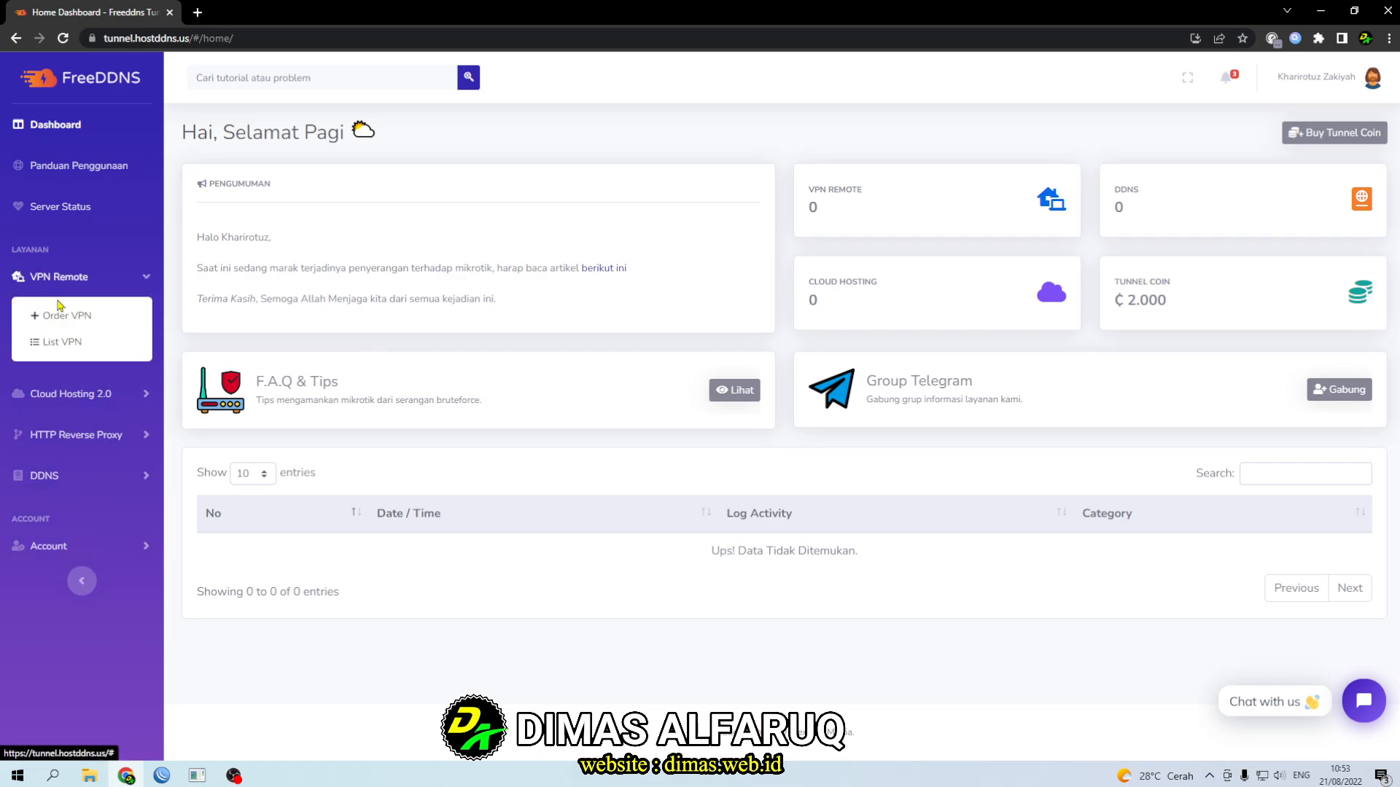
left_click(55, 315)
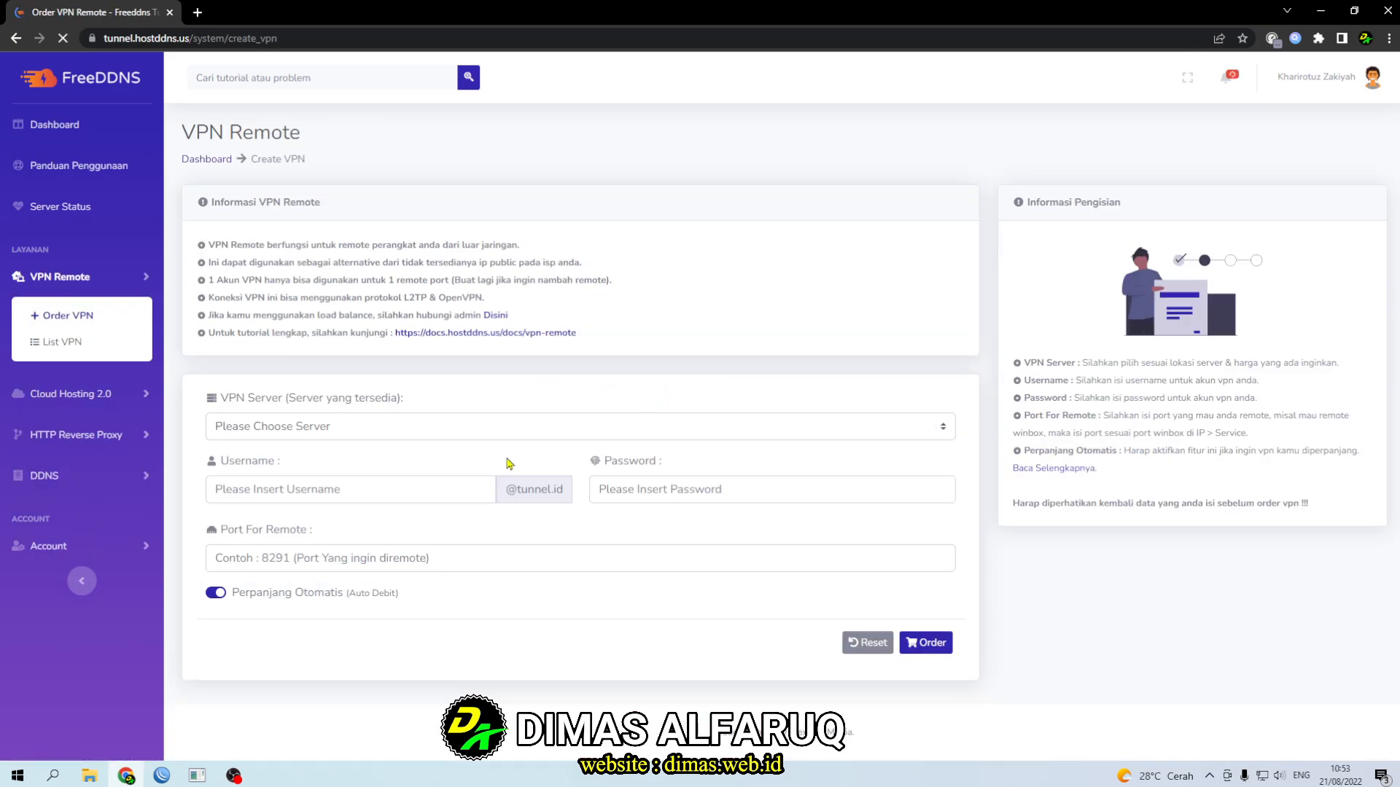
Step: Choose the SG3 Singapore VPN server and enter the account username and password
left_click(429, 433)
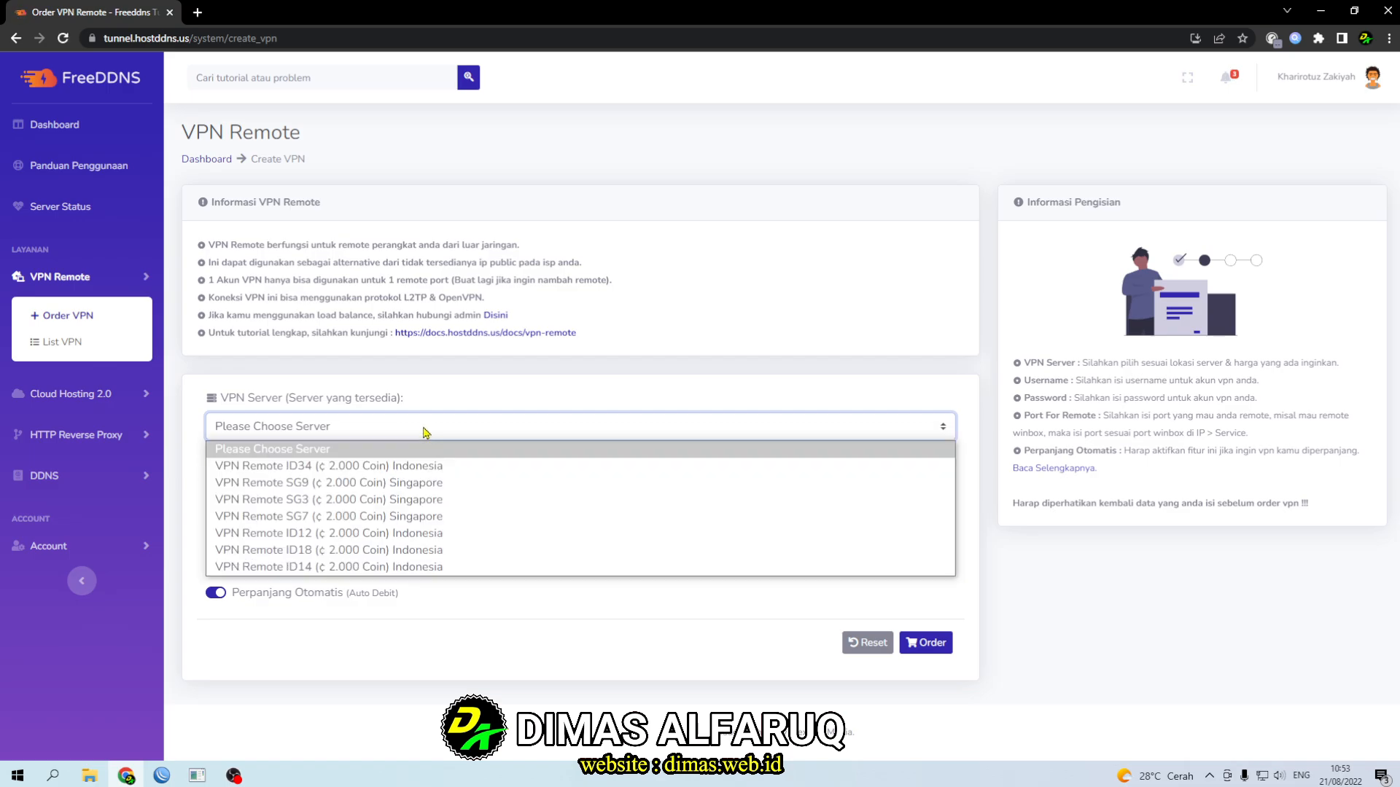
left_click(343, 499)
left_click(337, 491)
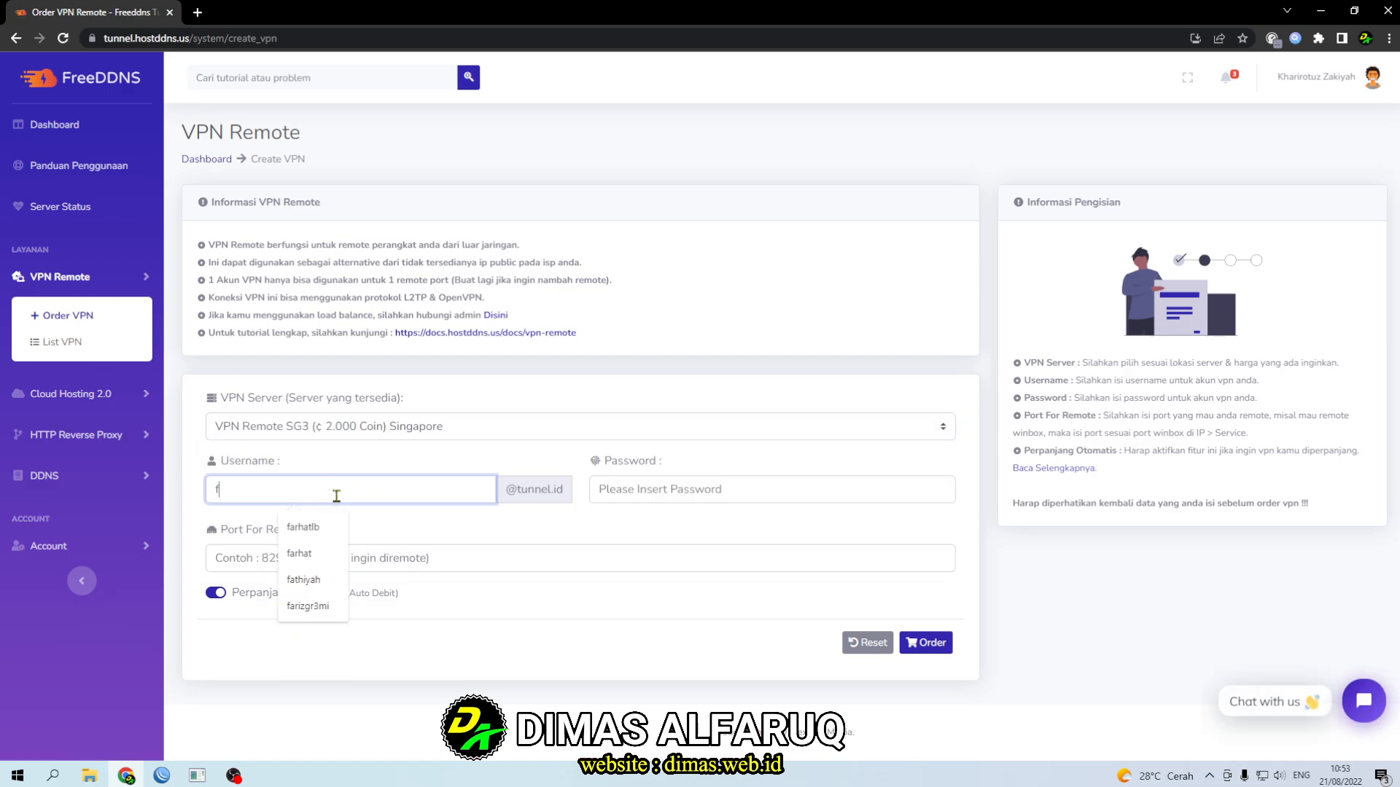
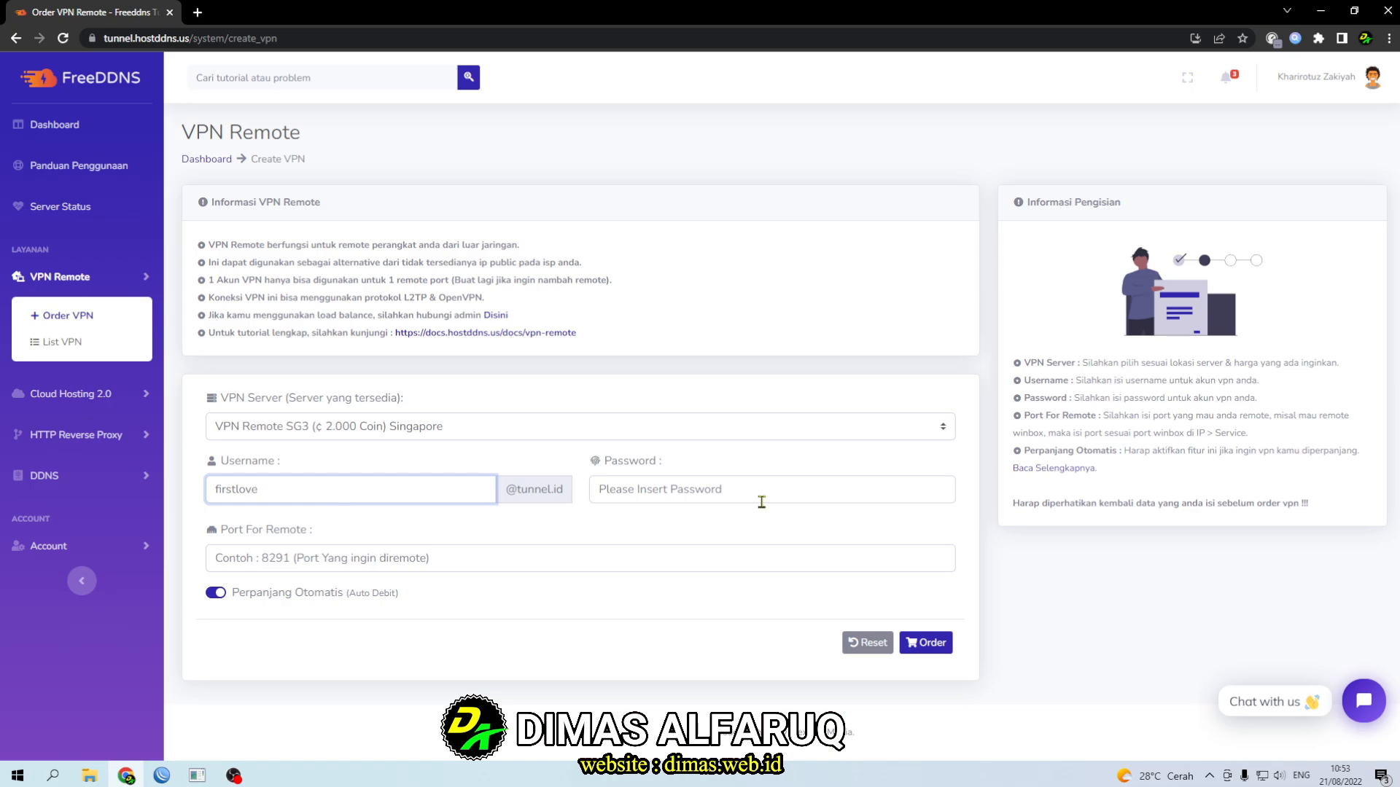
left_click(761, 501)
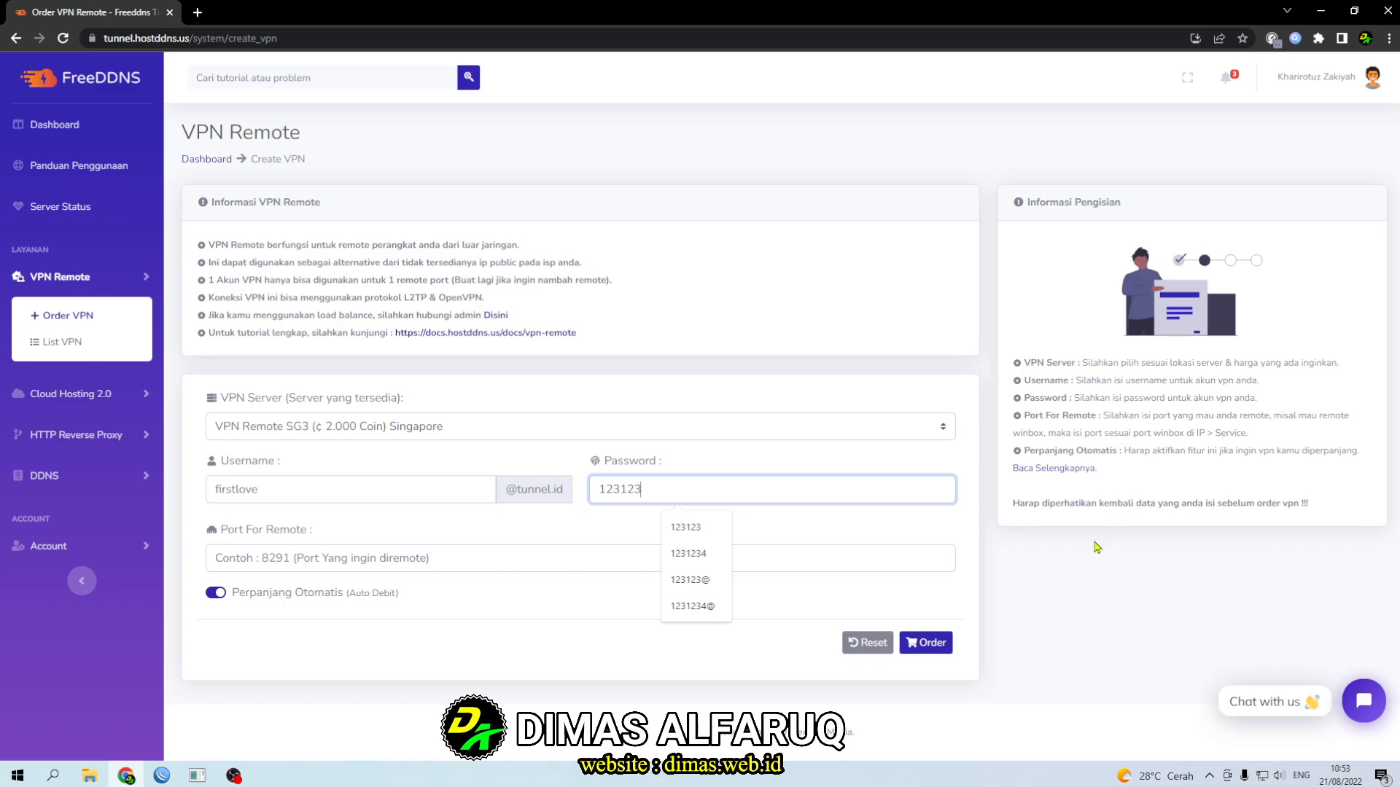
left_click(1098, 547)
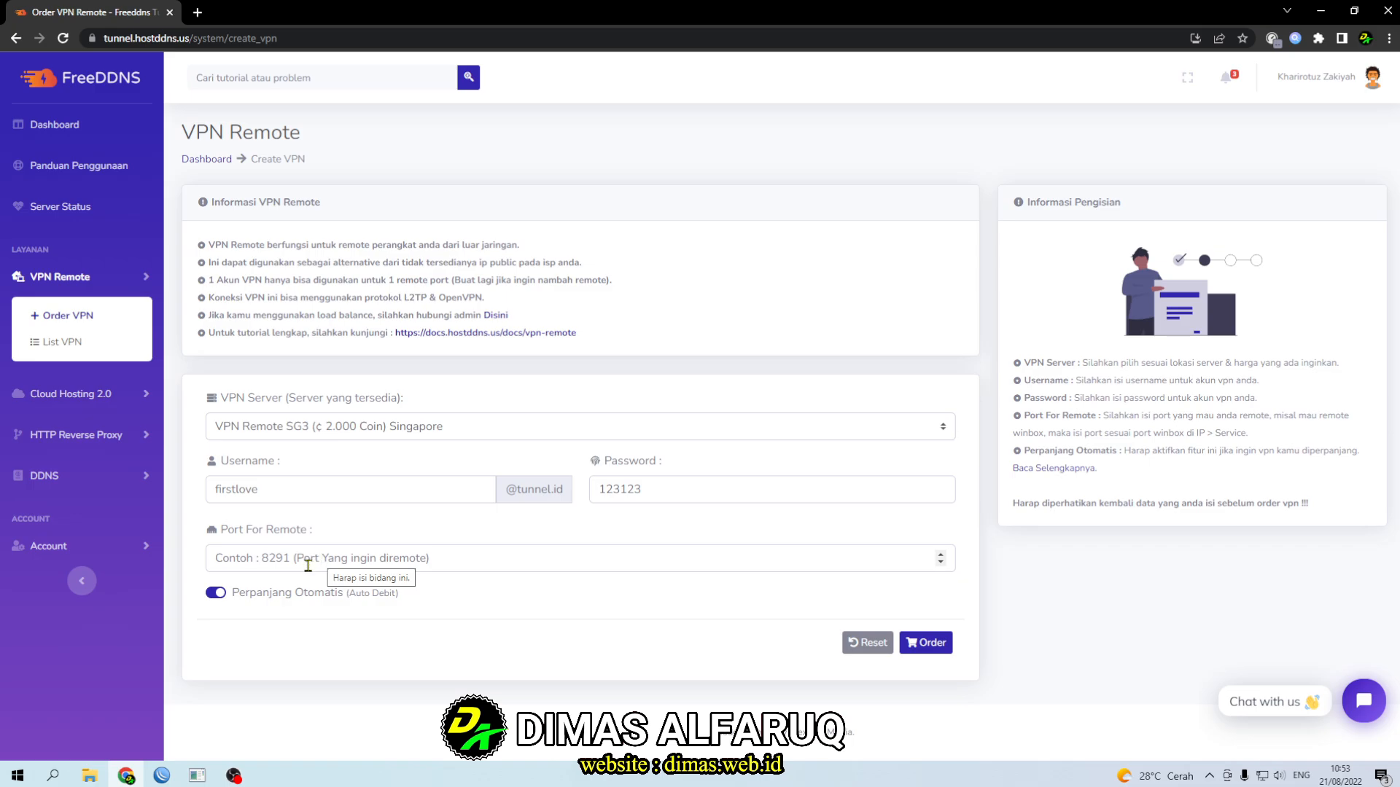
Step: Look up the winbox service port in WinBox and enter 808 as the remote port
left_click(162, 774)
left_click(654, 373)
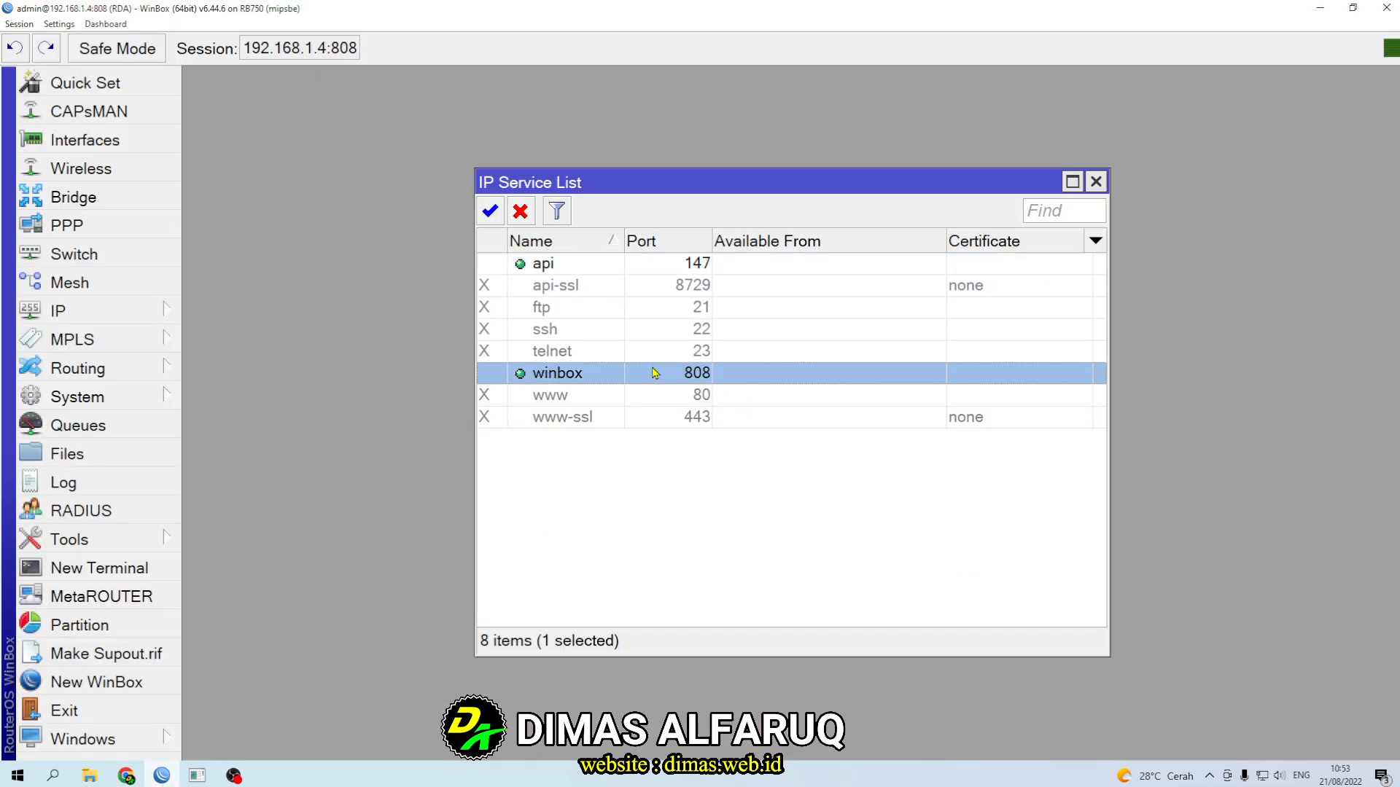
left_click(131, 774)
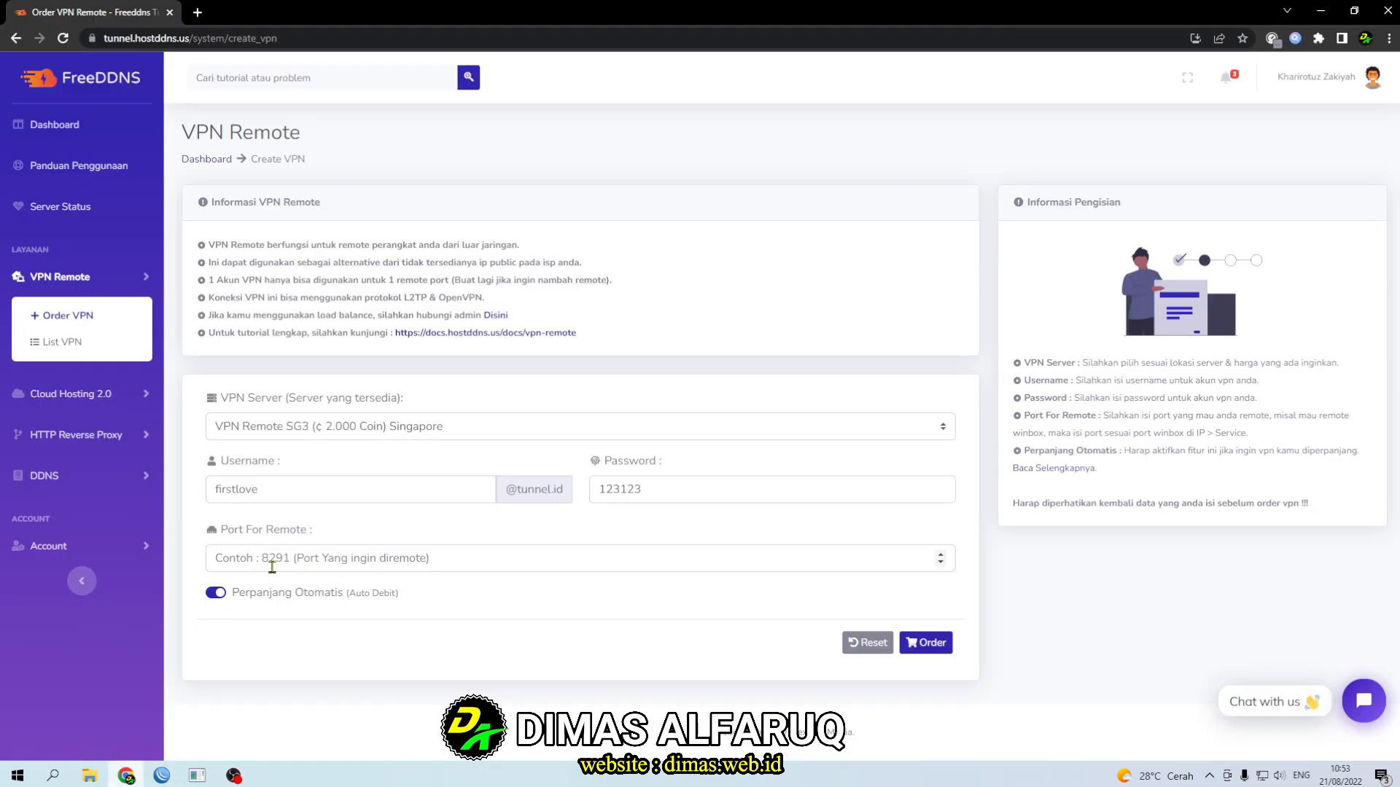
left_click(272, 563)
type("808")
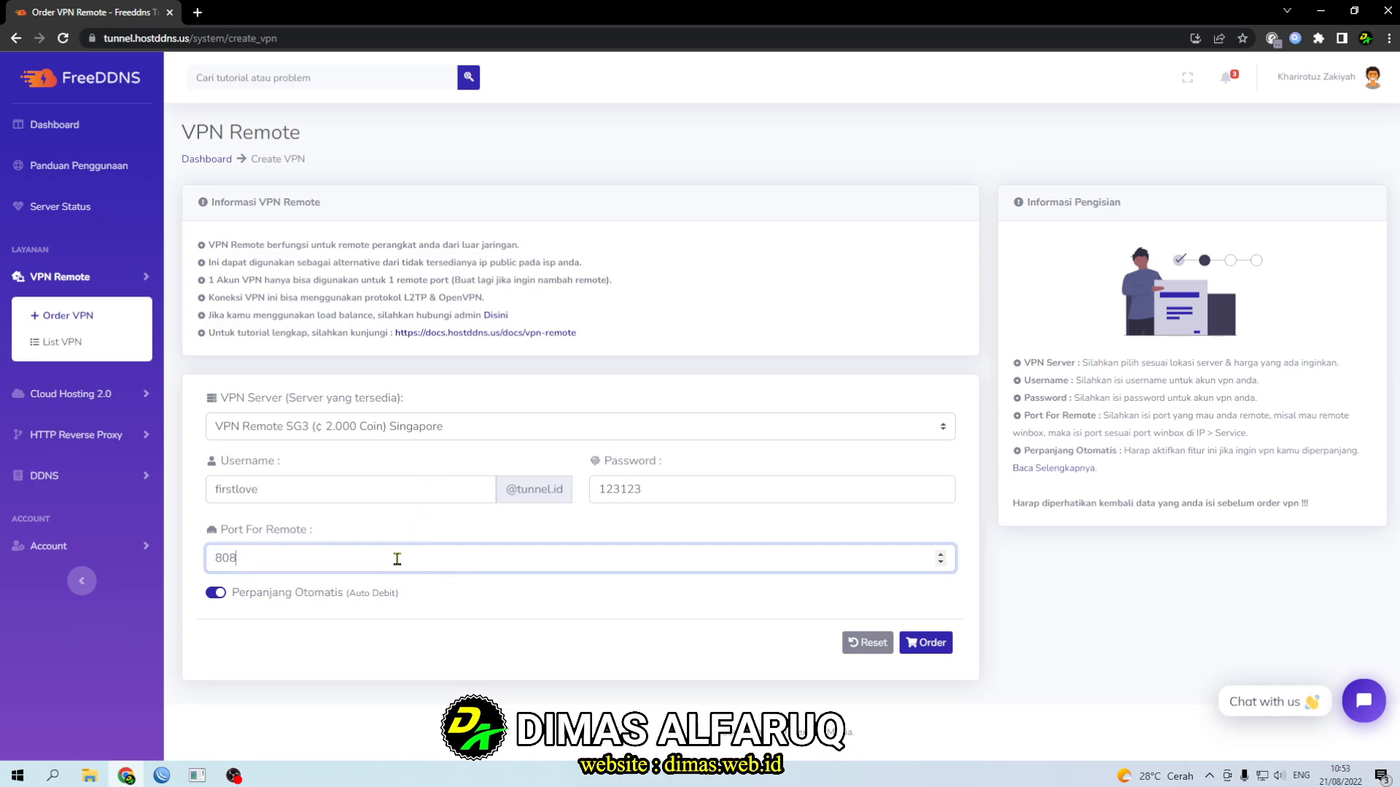
Step: Check the api service port 147 and select the remote port value to replace it
left_click(126, 777)
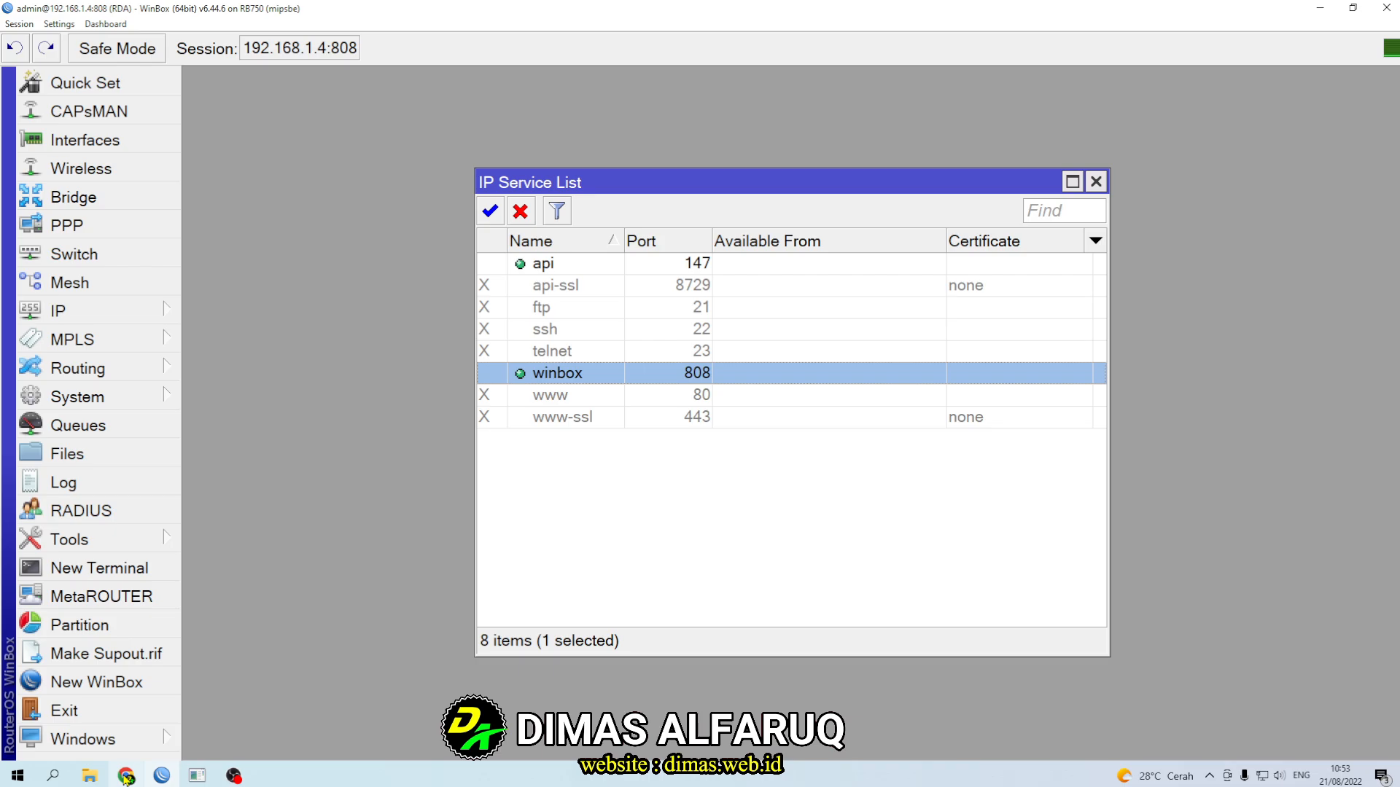
left_click(654, 268)
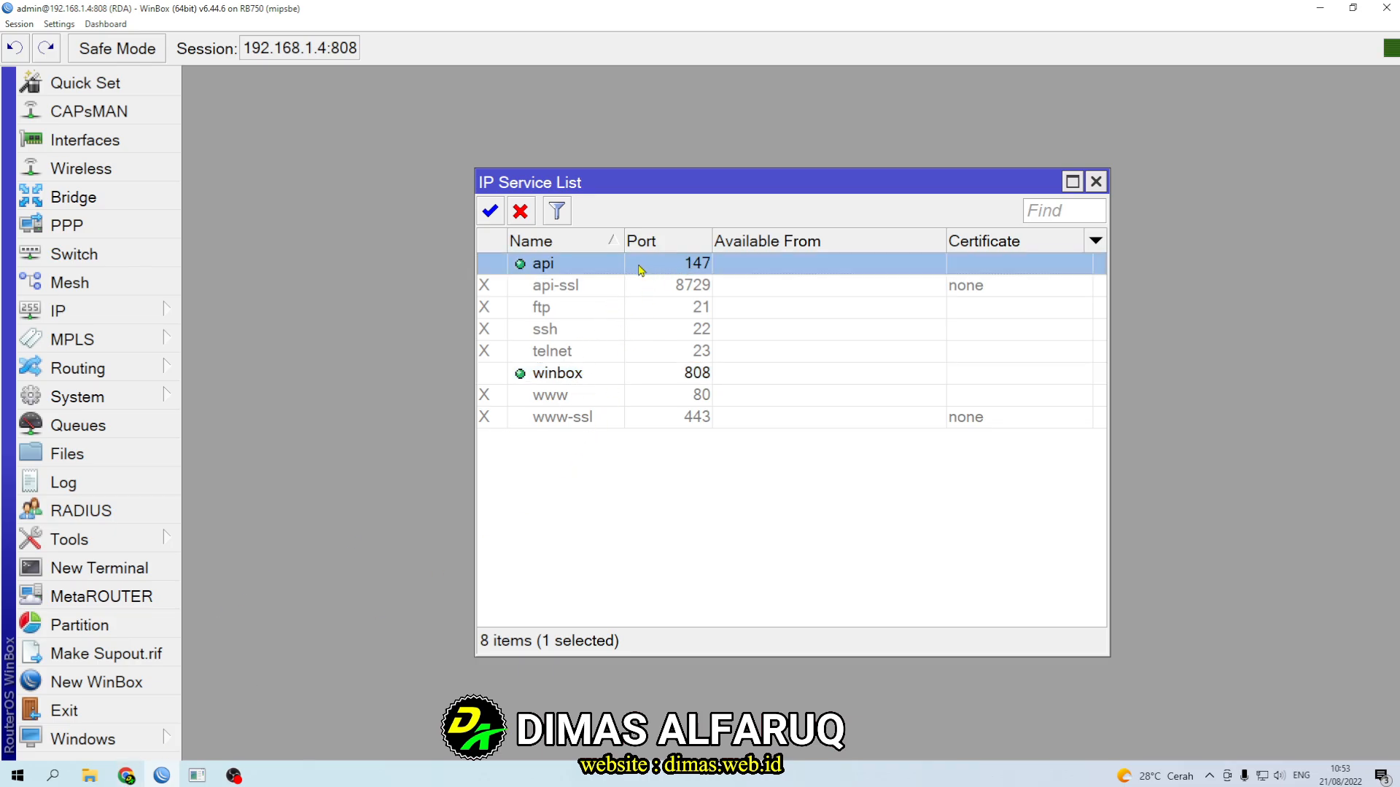
left_click(126, 777)
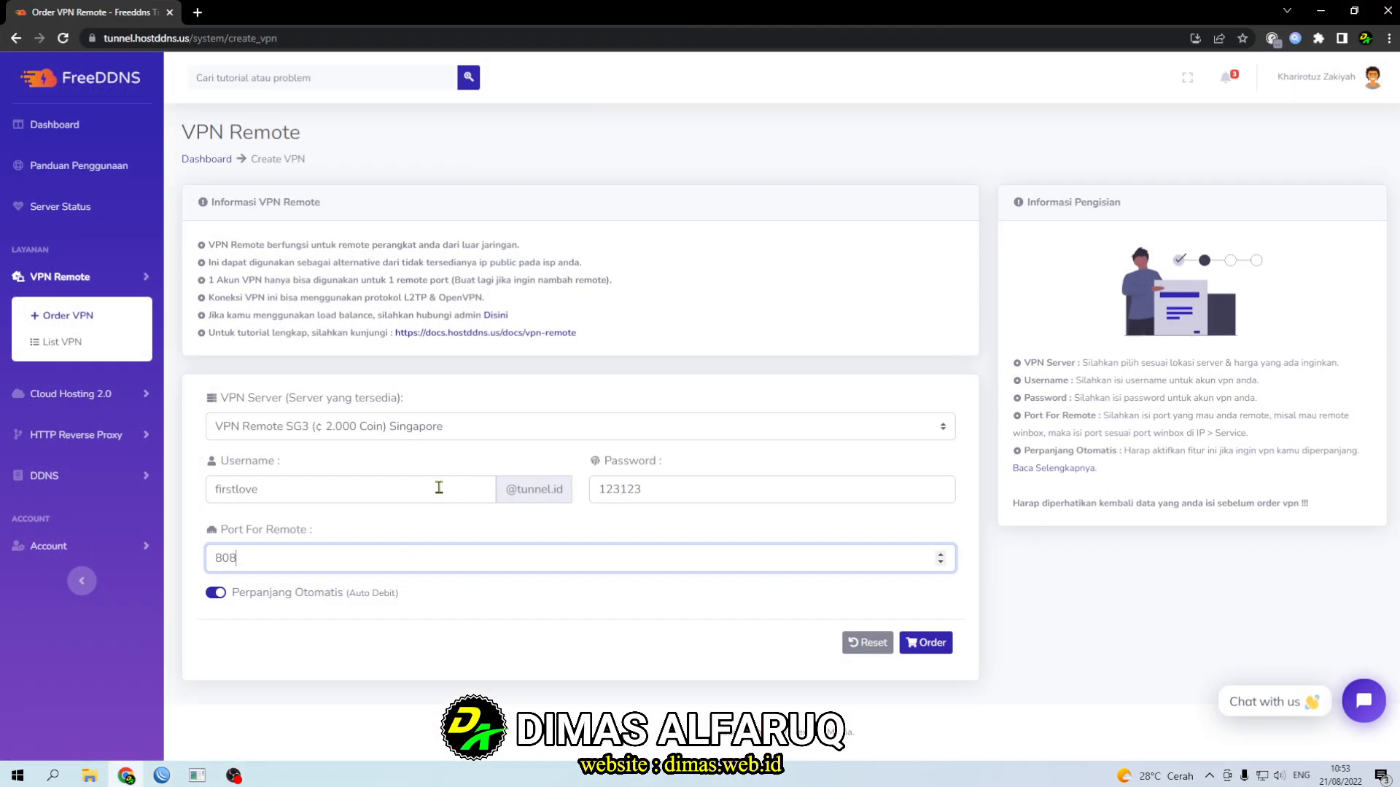
key("ctrl+a")
Step: Enter 147 as the remote port, submit the order, and select the MikroTik setup script
type("14")
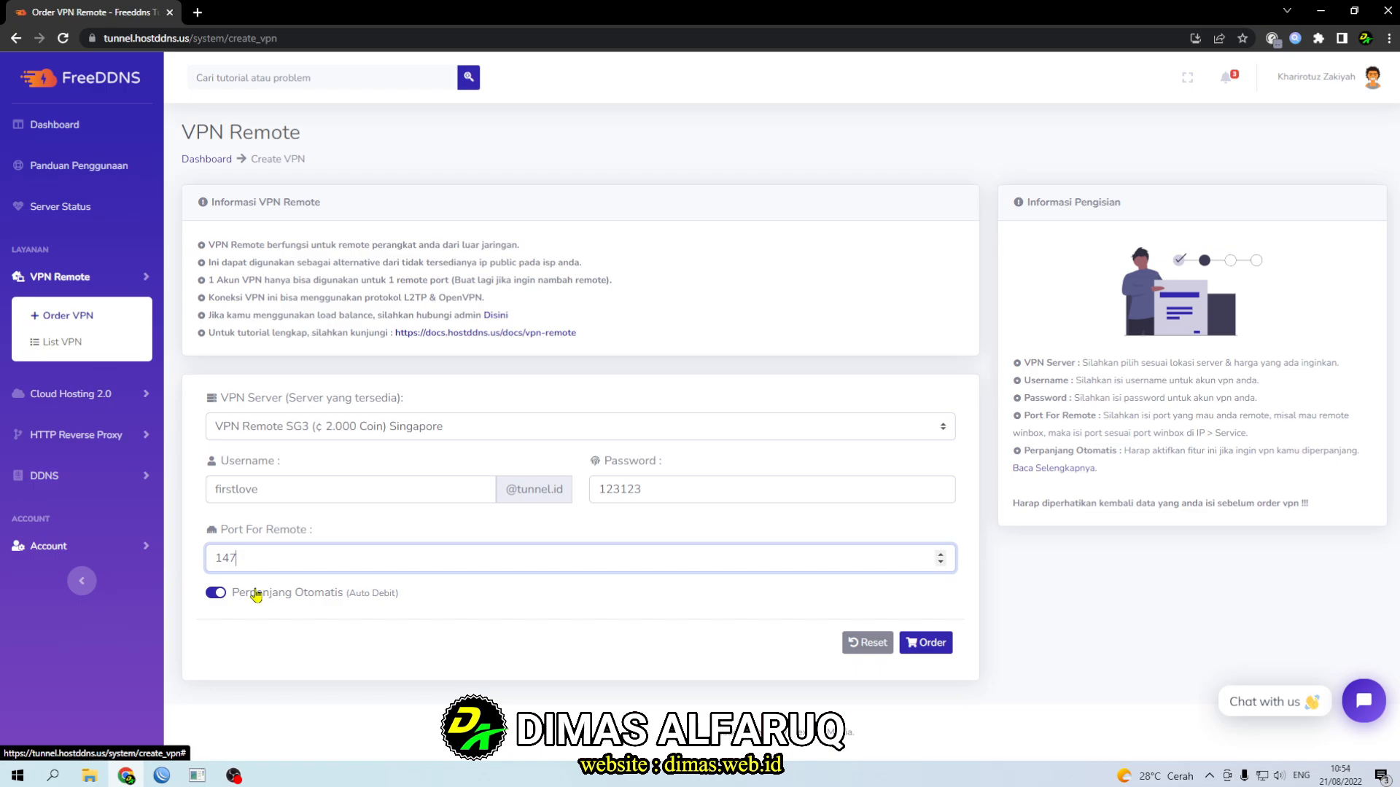
left_click(926, 642)
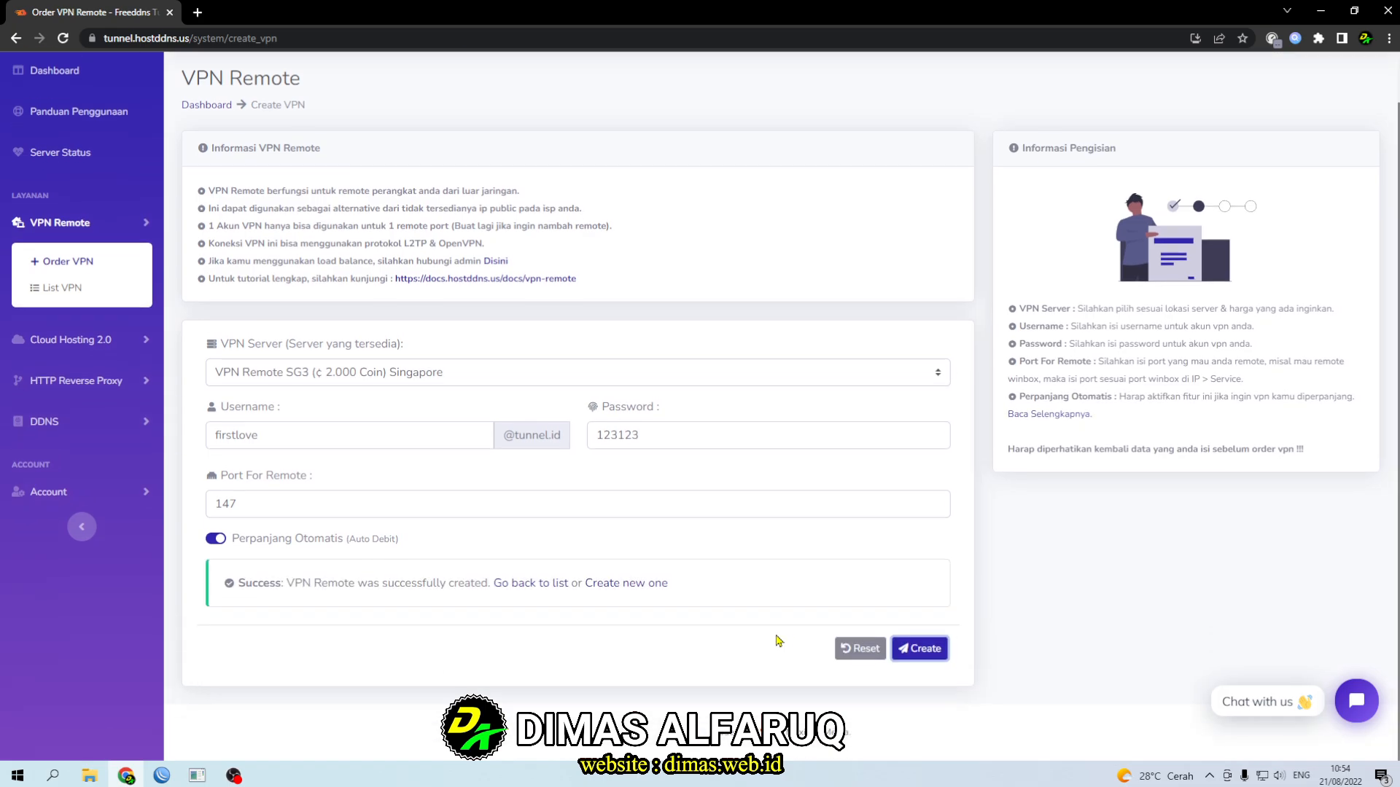
left_click(531, 585)
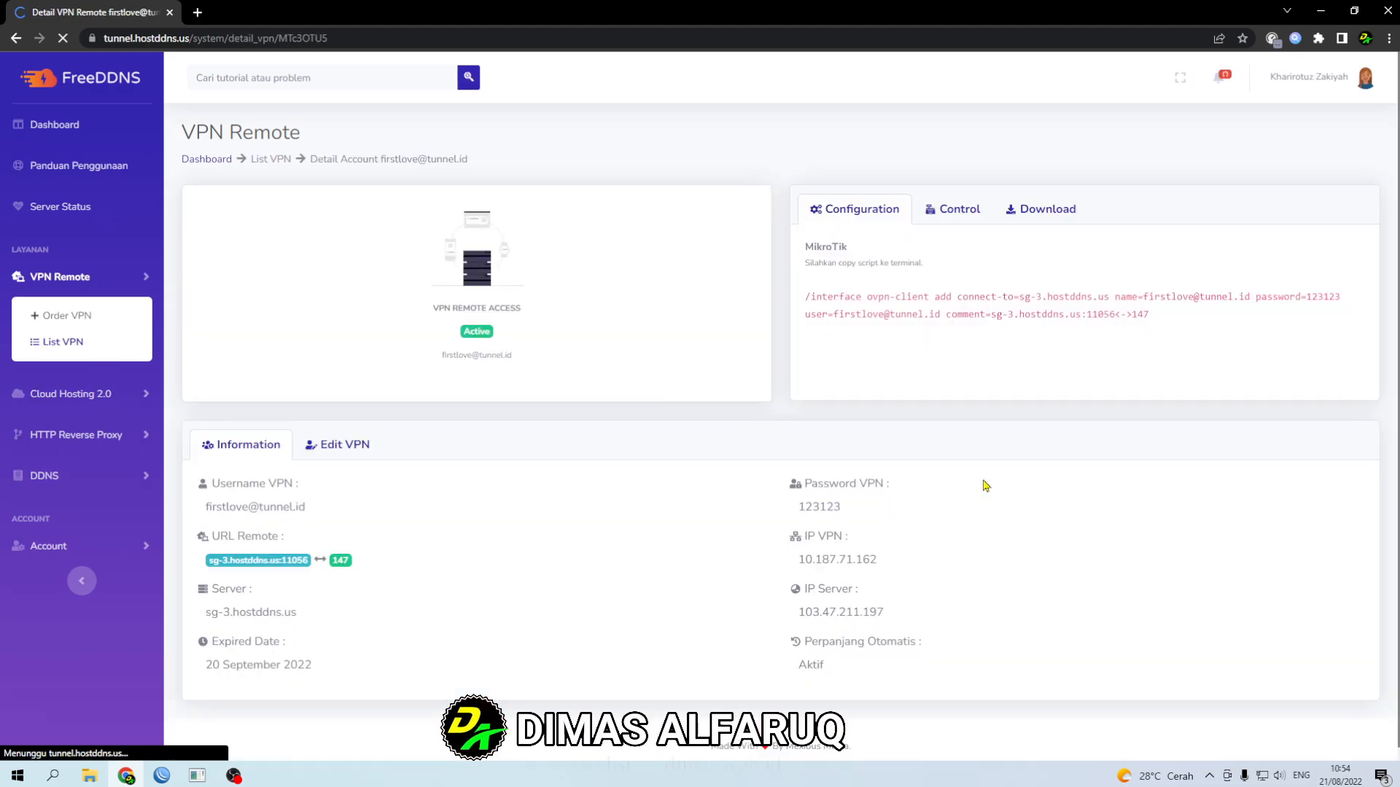
mouse_move(804, 296)
left_mouse_down()
mouse_move(943, 328)
mouse_move(781, 303)
mouse_move(801, 305)
left_mouse_up()
key("ctrl+c")
left_click(940, 314)
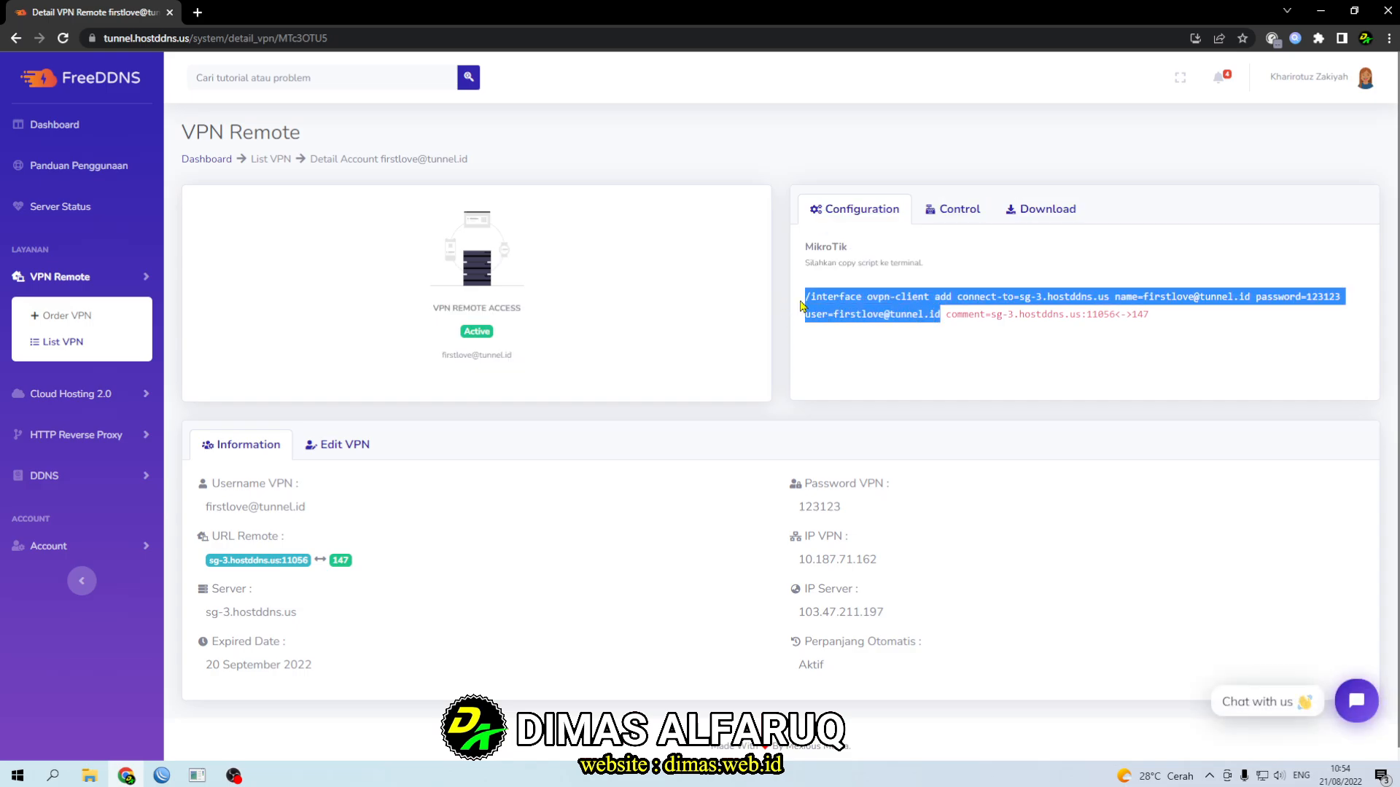
Step: Paste and run the FreeDDNS ovpn-client command in a new WinBox terminal
left_click(156, 771)
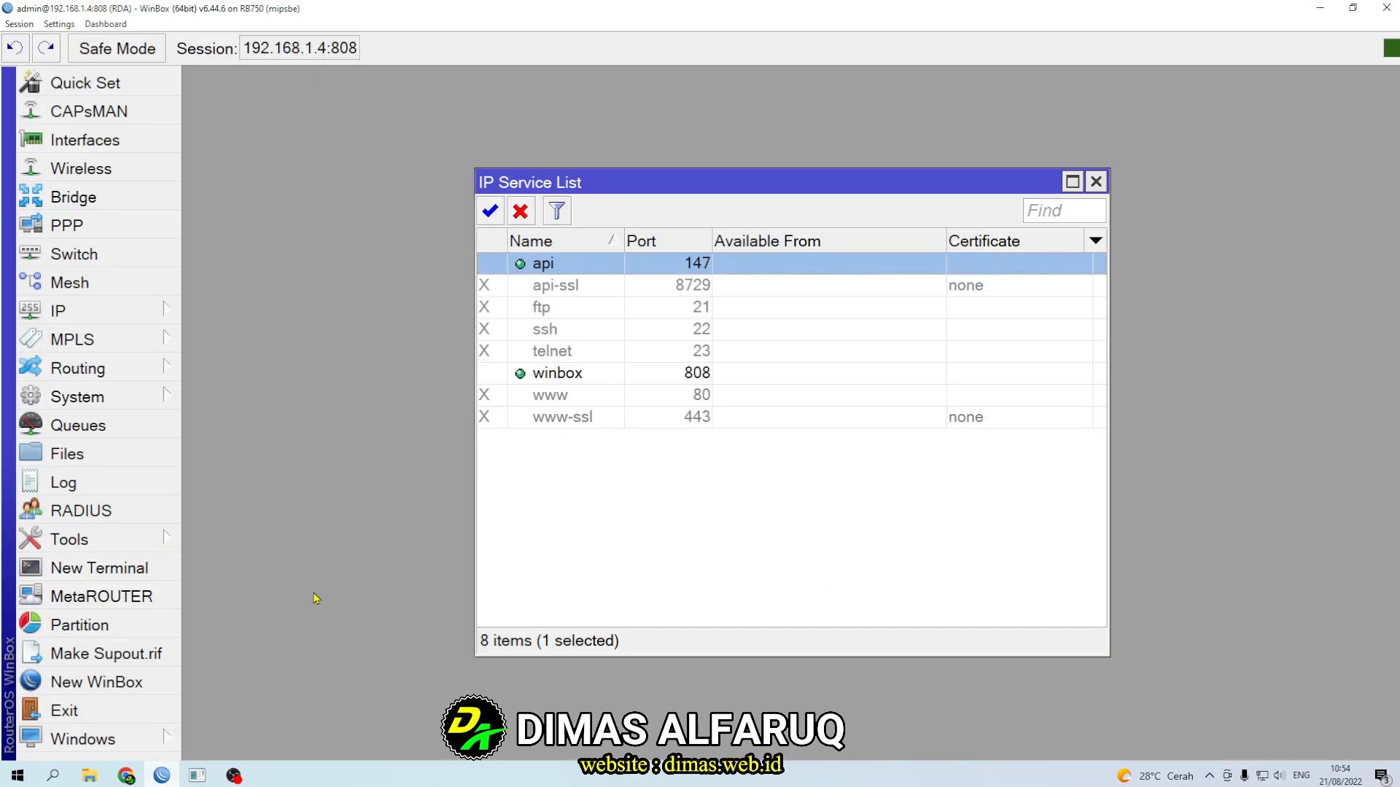
left_click(116, 140)
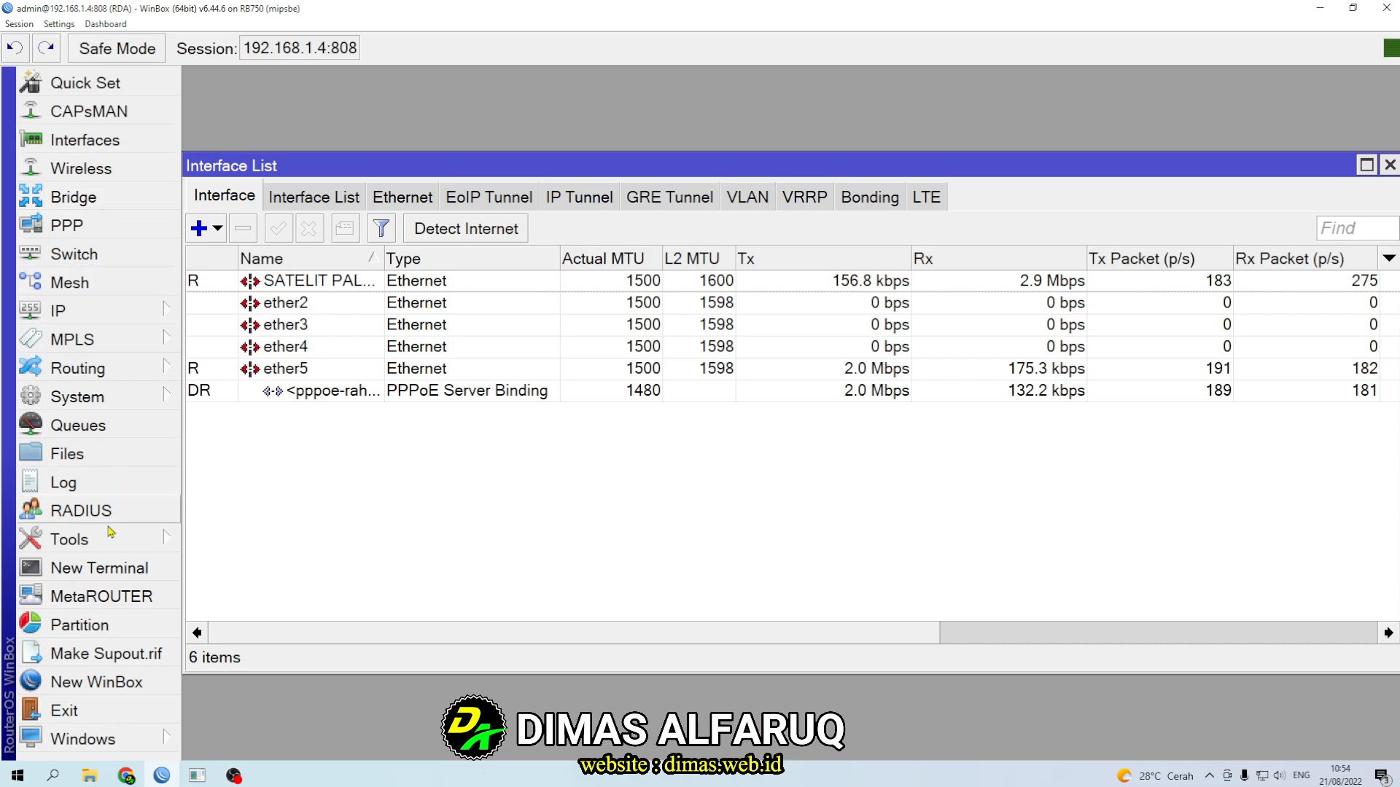
left_click(117, 569)
right_click(703, 383)
left_click(735, 441)
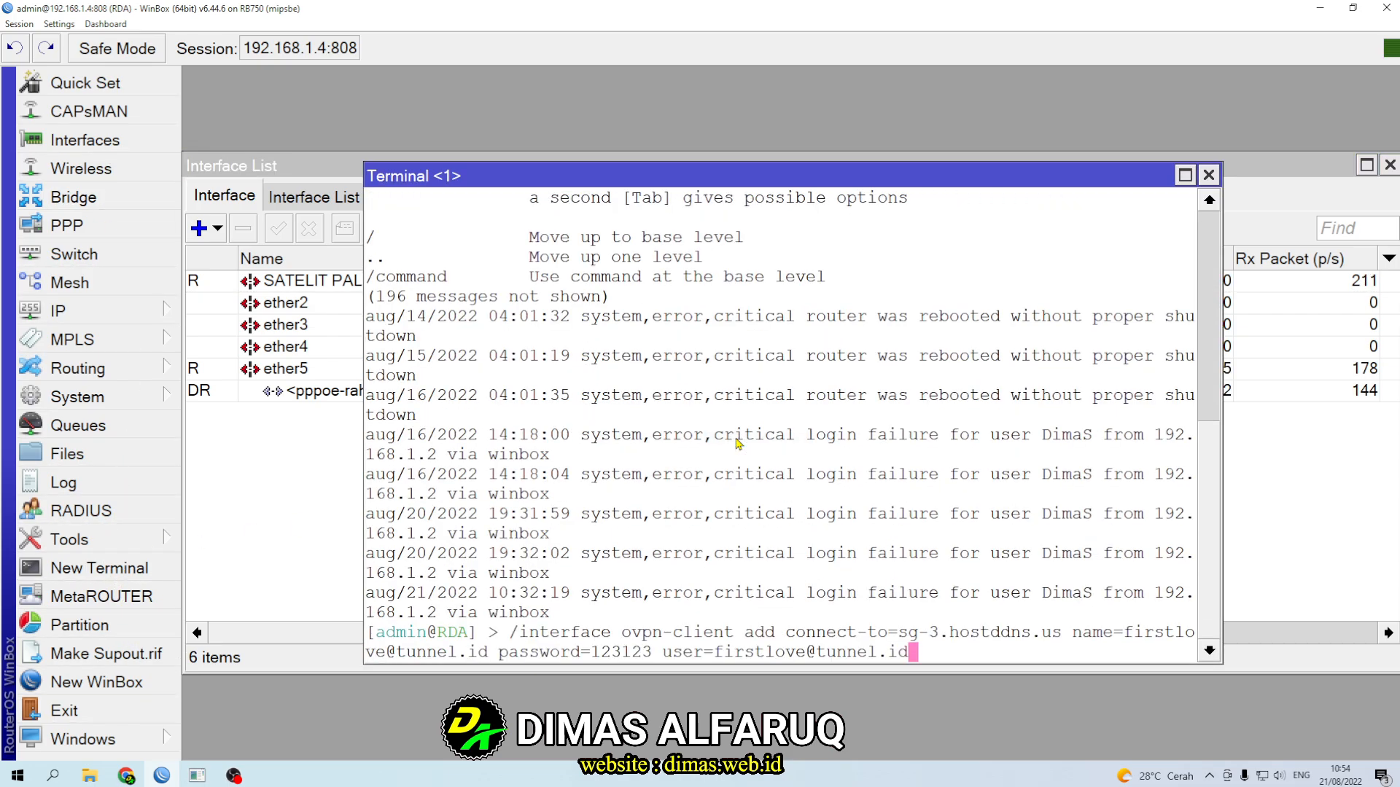
key("Return")
left_click(1208, 175)
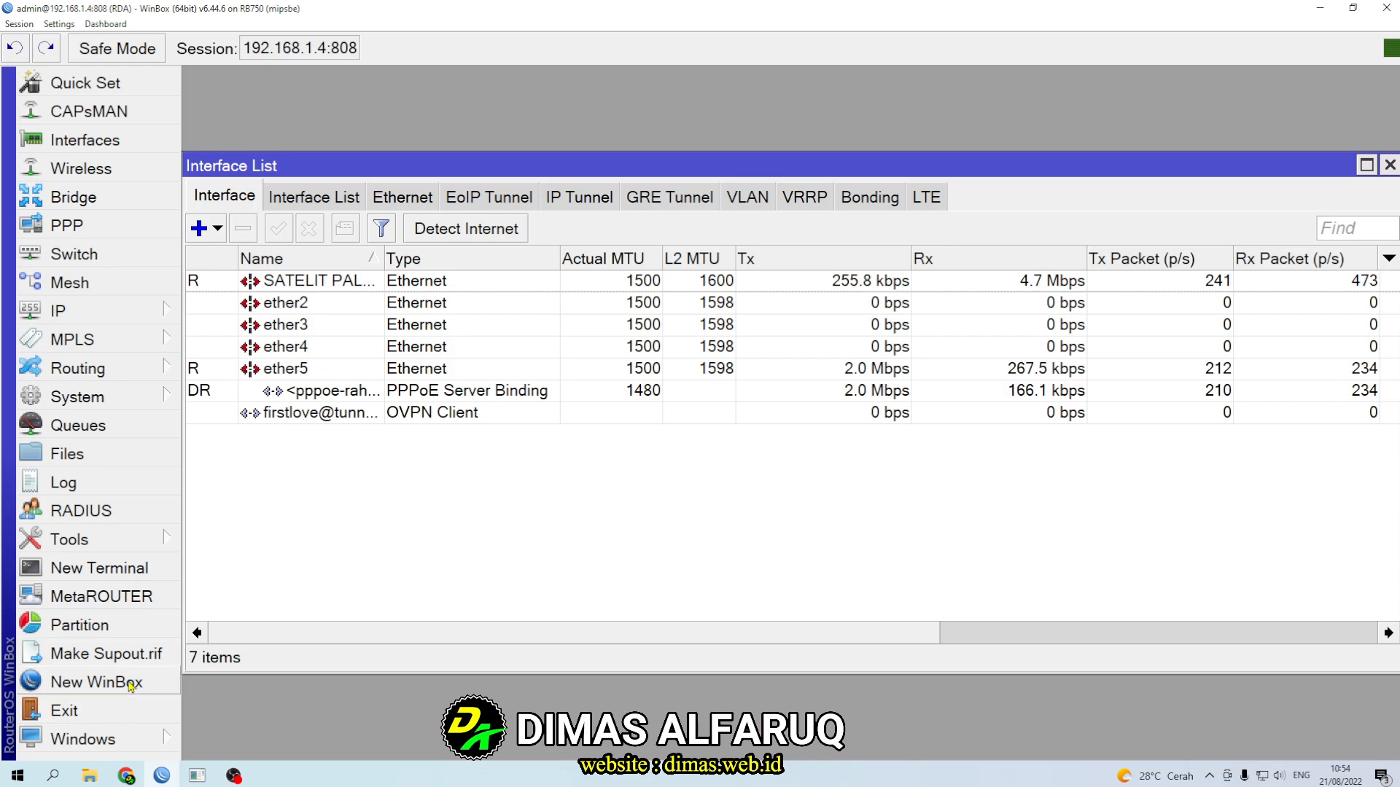
Step: Open dimas.mikhmon.id in a new tab and log in with the admin username and password
left_click(128, 777)
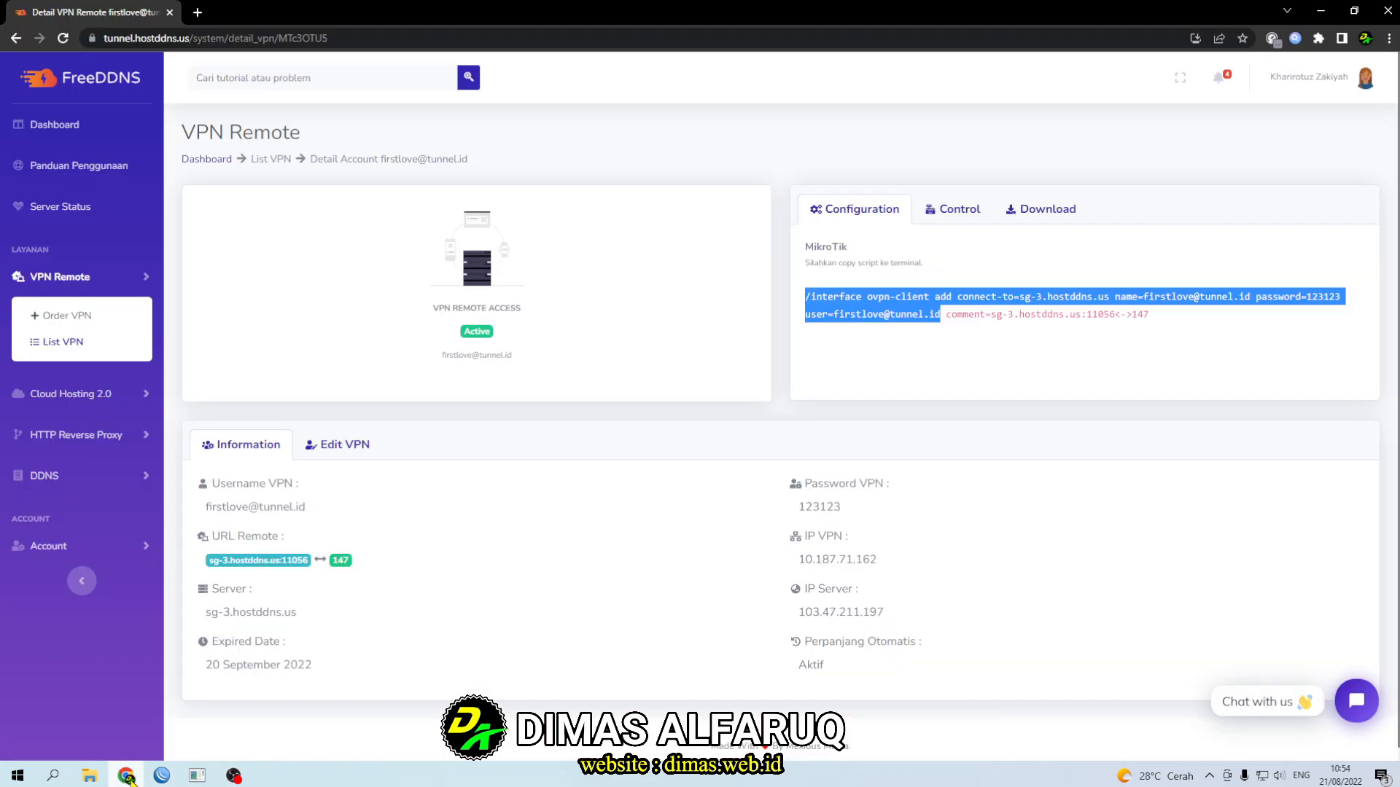
left_click(119, 781)
left_click(120, 781)
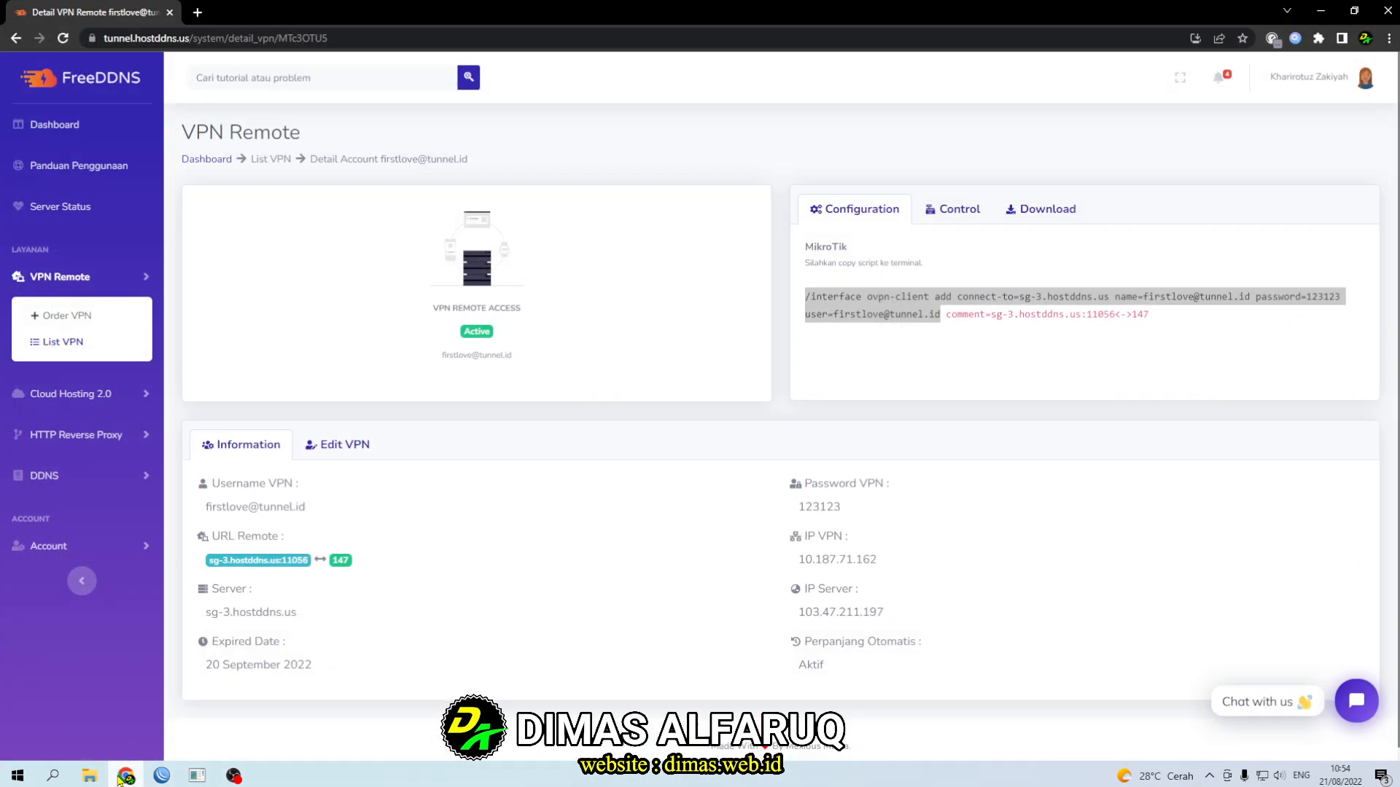
left_click(197, 12)
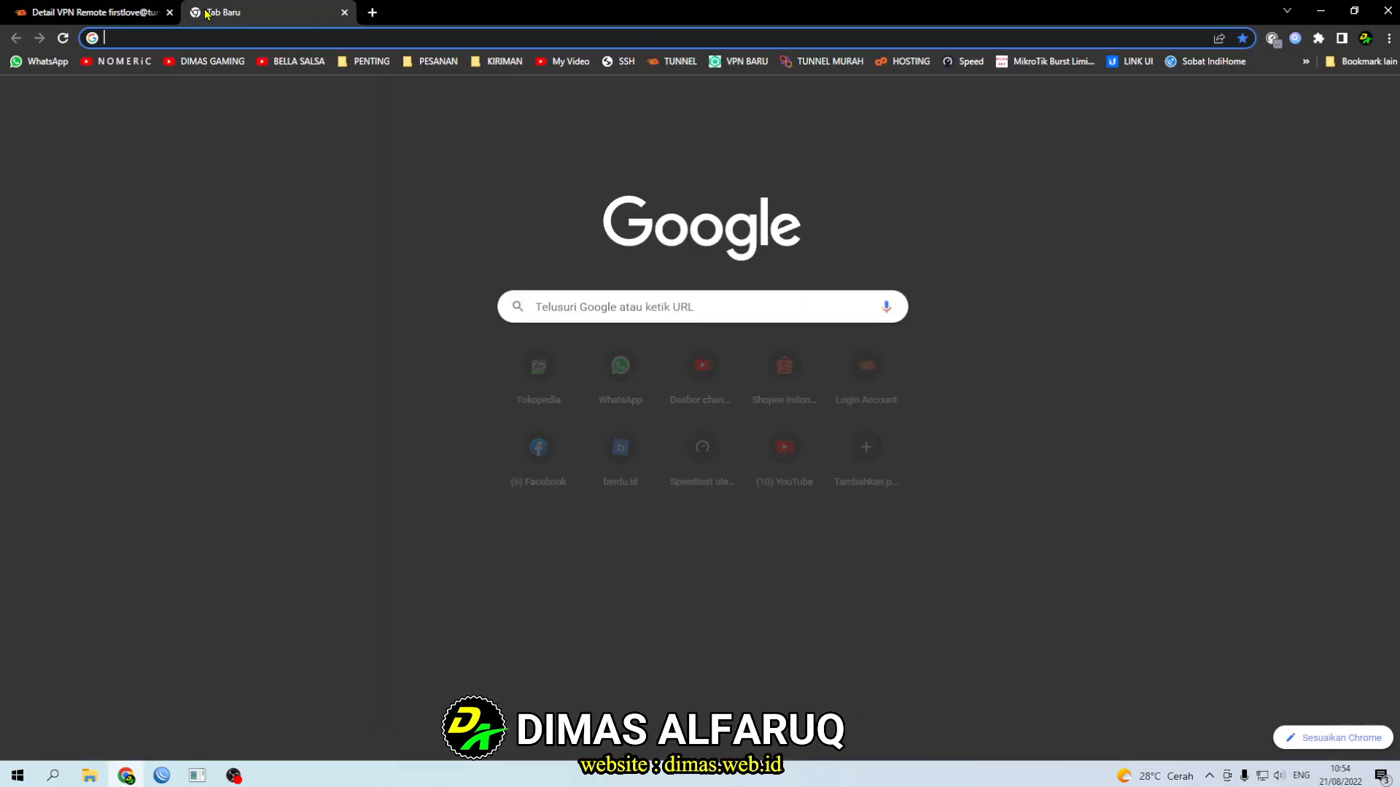
key("Return")
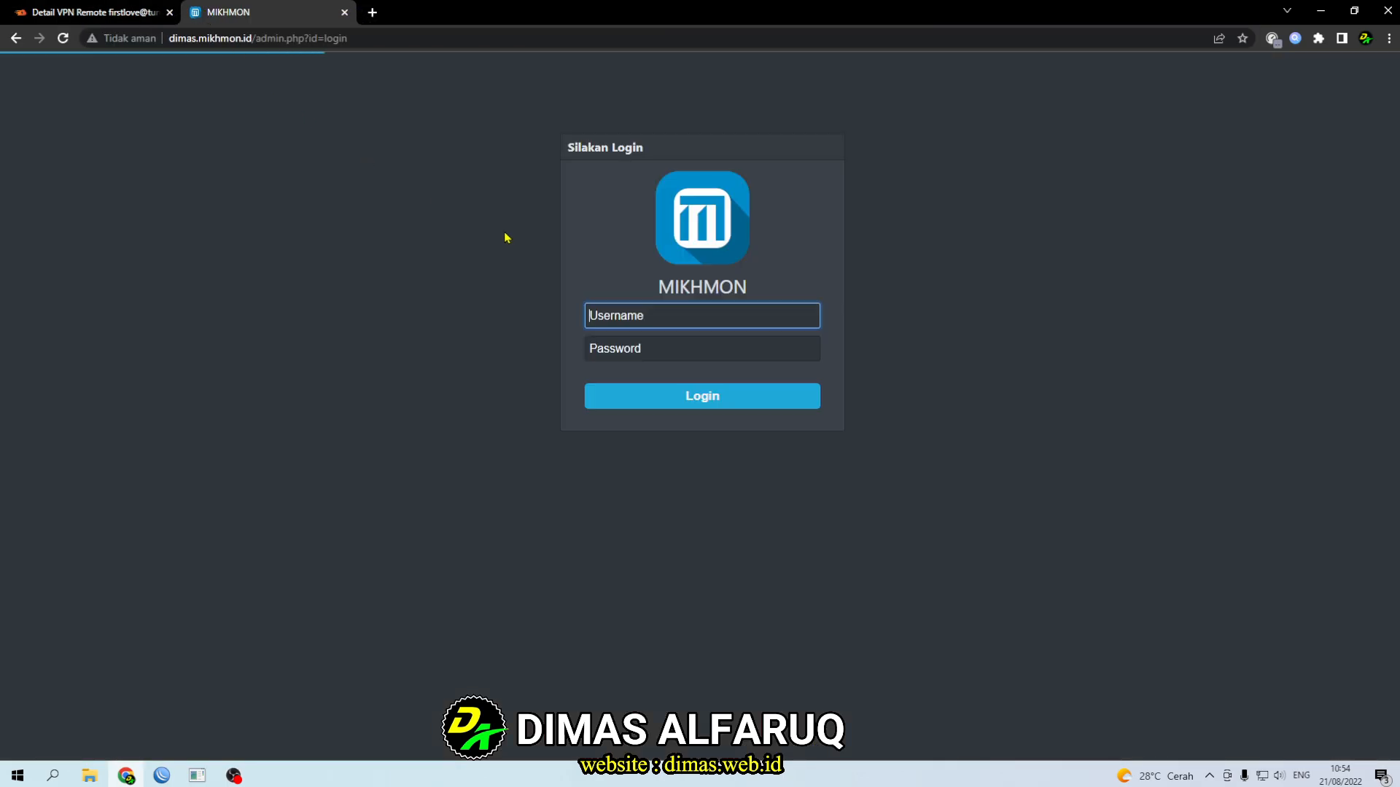
key("Tab")
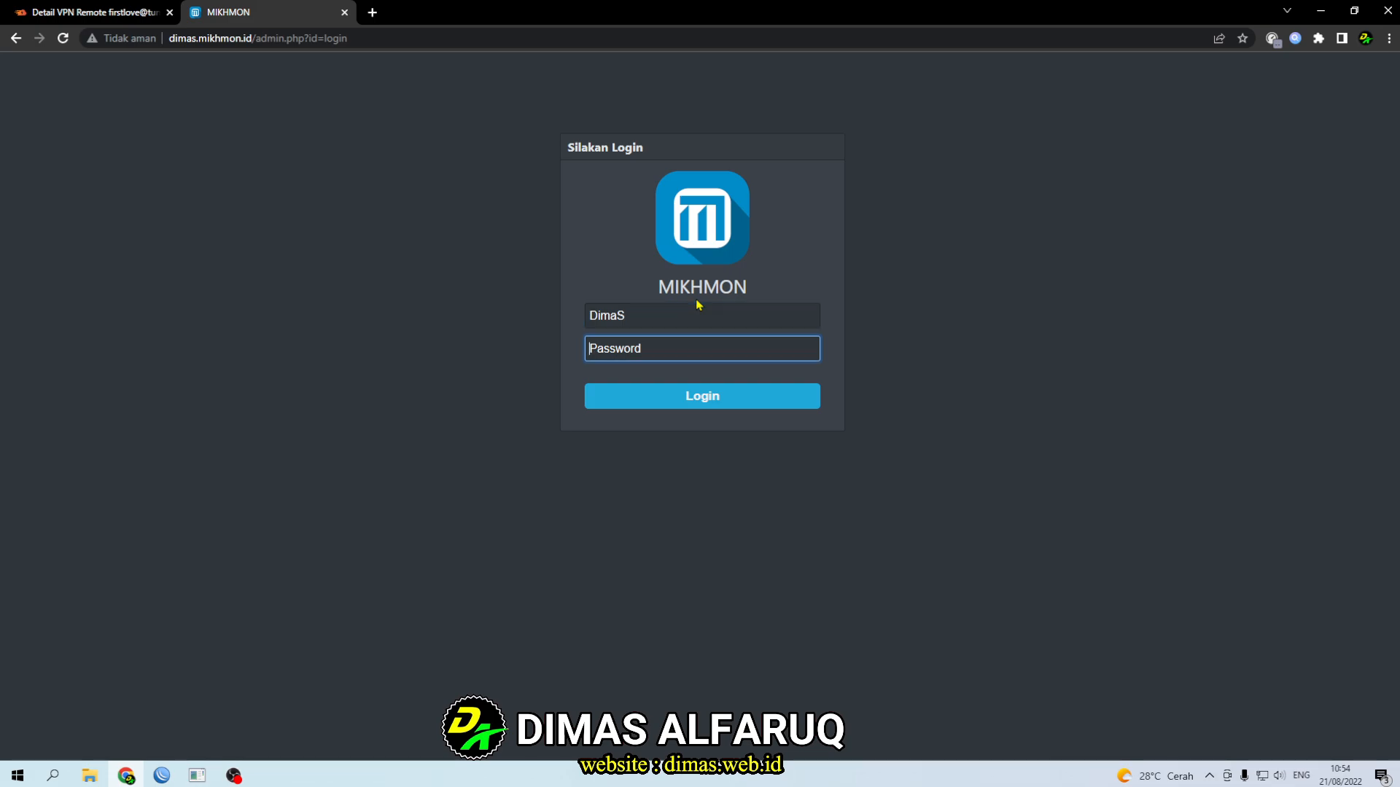
key("Return")
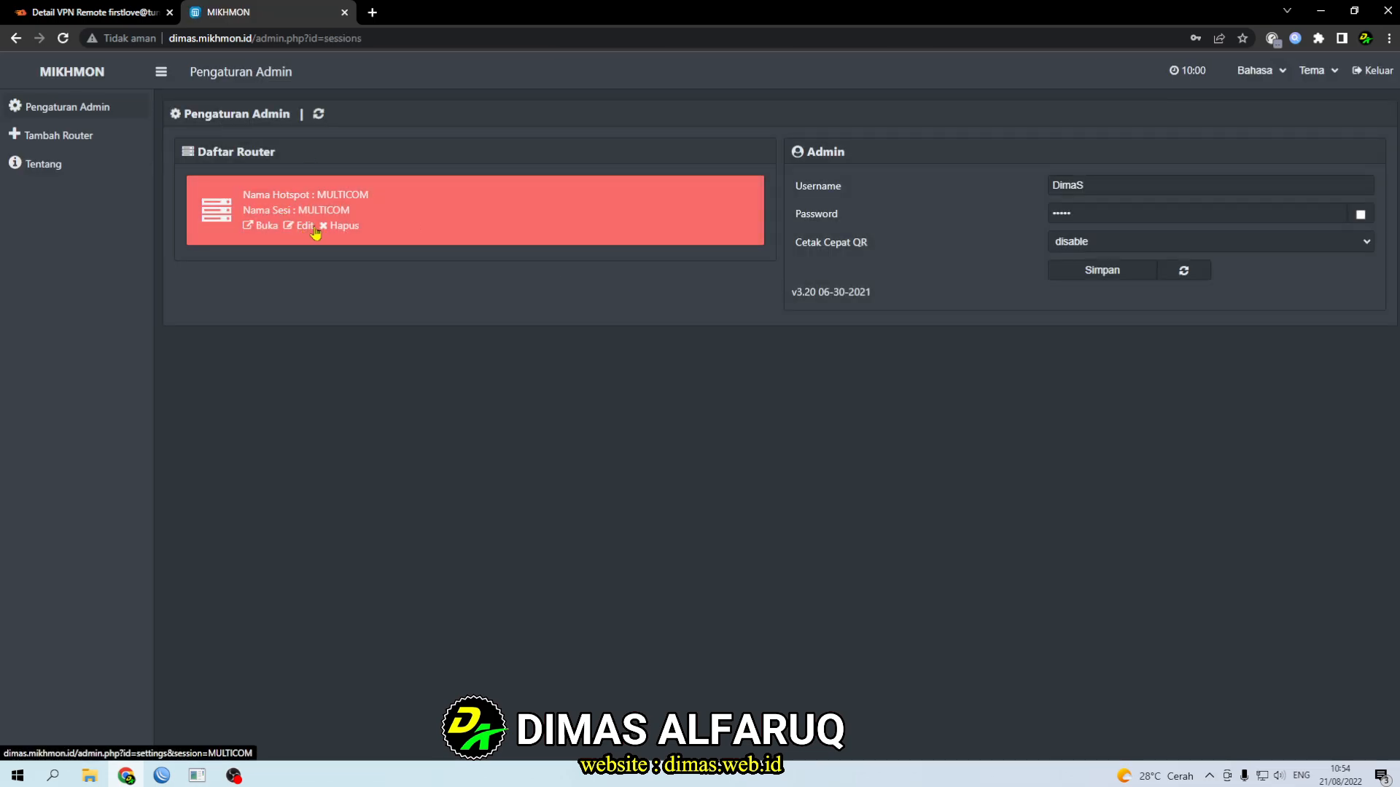
Step: Delete the MULTICOM router and start a new session named RDA
left_click(342, 228)
left_click(762, 122)
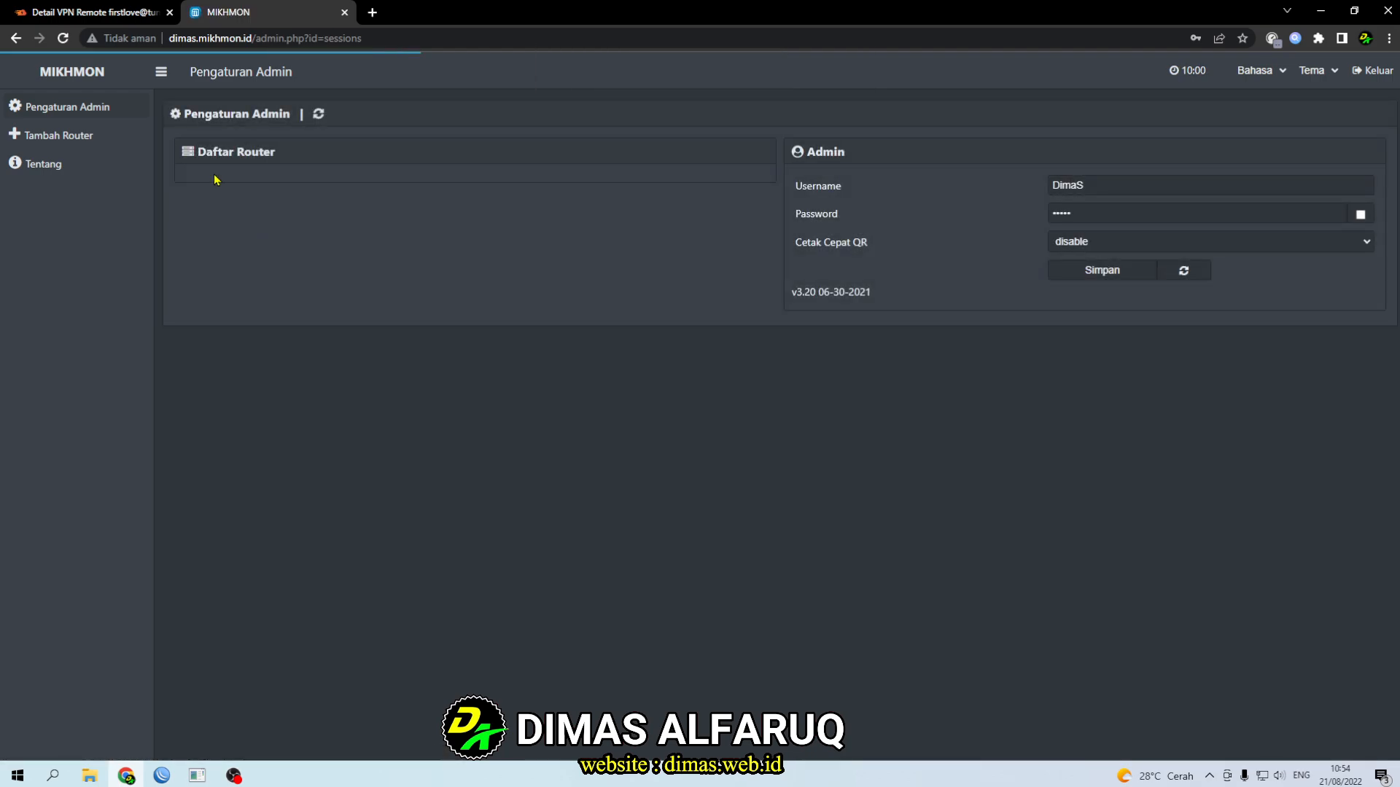
left_click(59, 135)
left_click(423, 188)
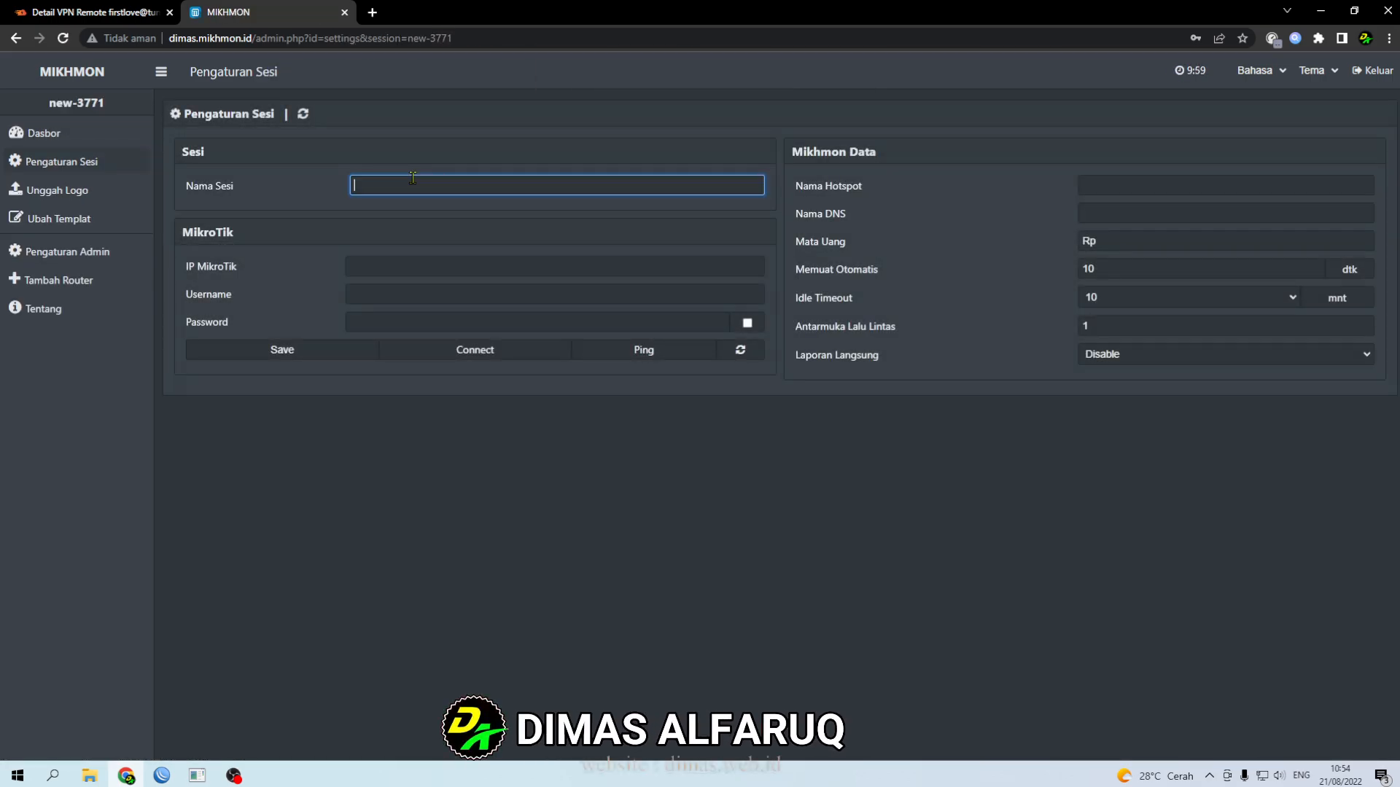
type("RDA")
key("Tab")
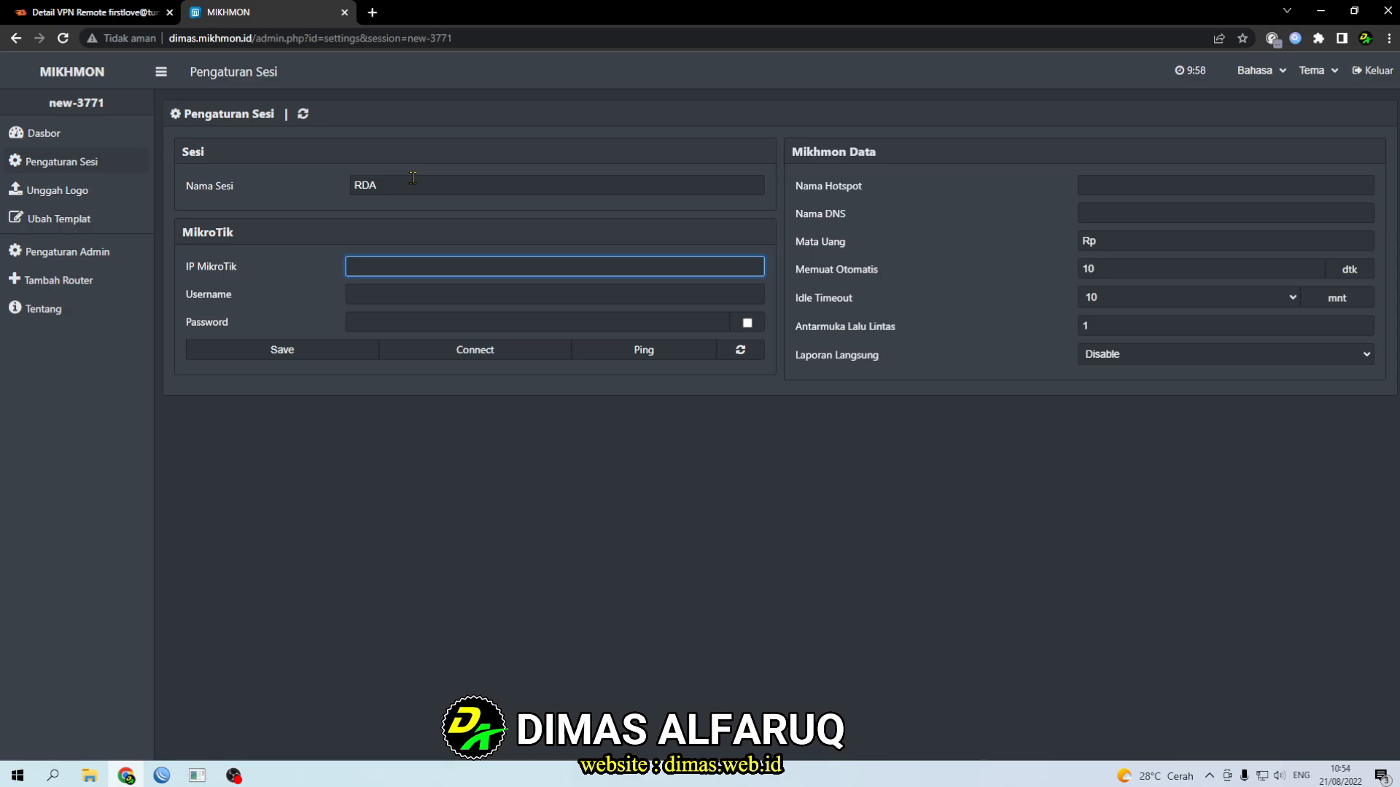
Step: Copy the remote address sg-3.hostddns.us:11056 from FreeDDNS into the IP MikroTik field
left_click(107, 8)
left_click(1128, 389)
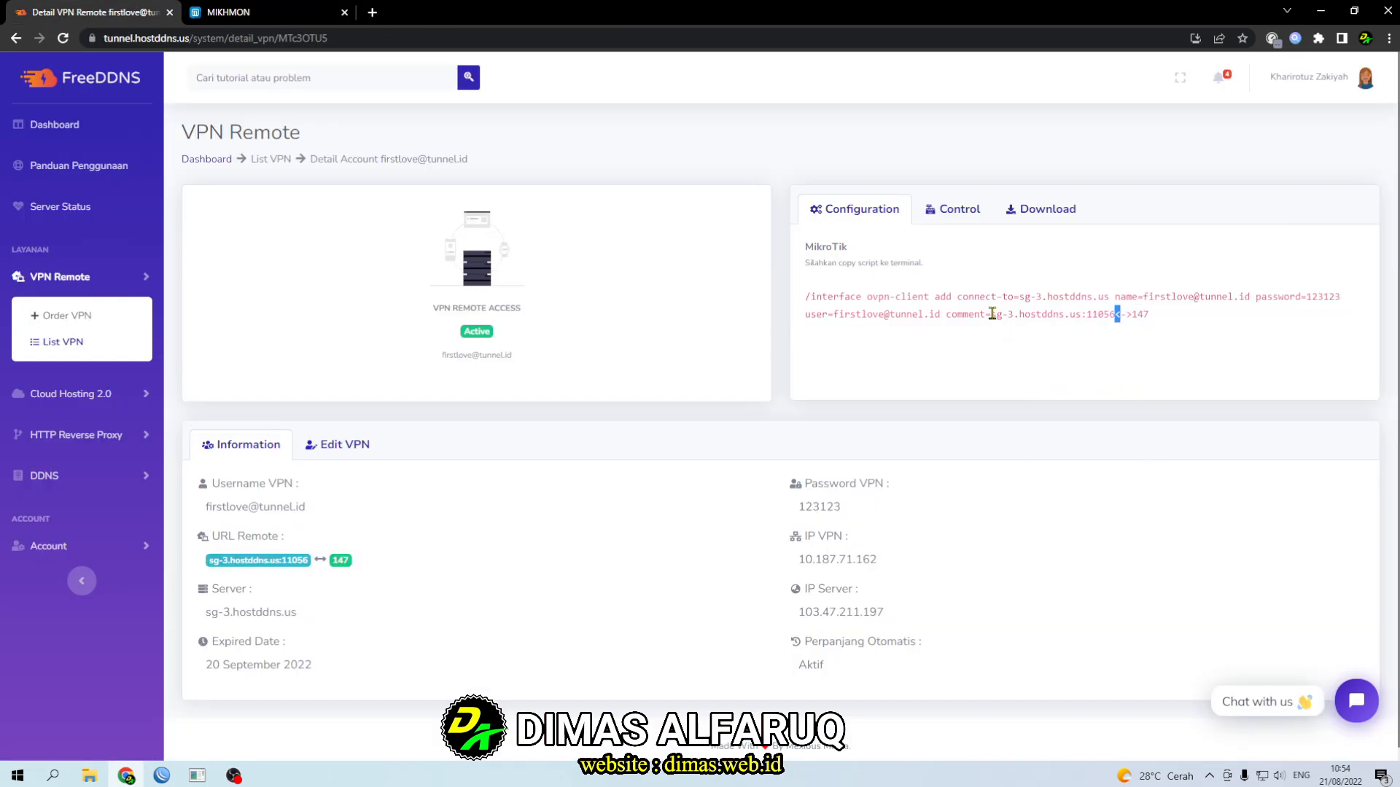
left_click_drag(992, 314, 1105, 315)
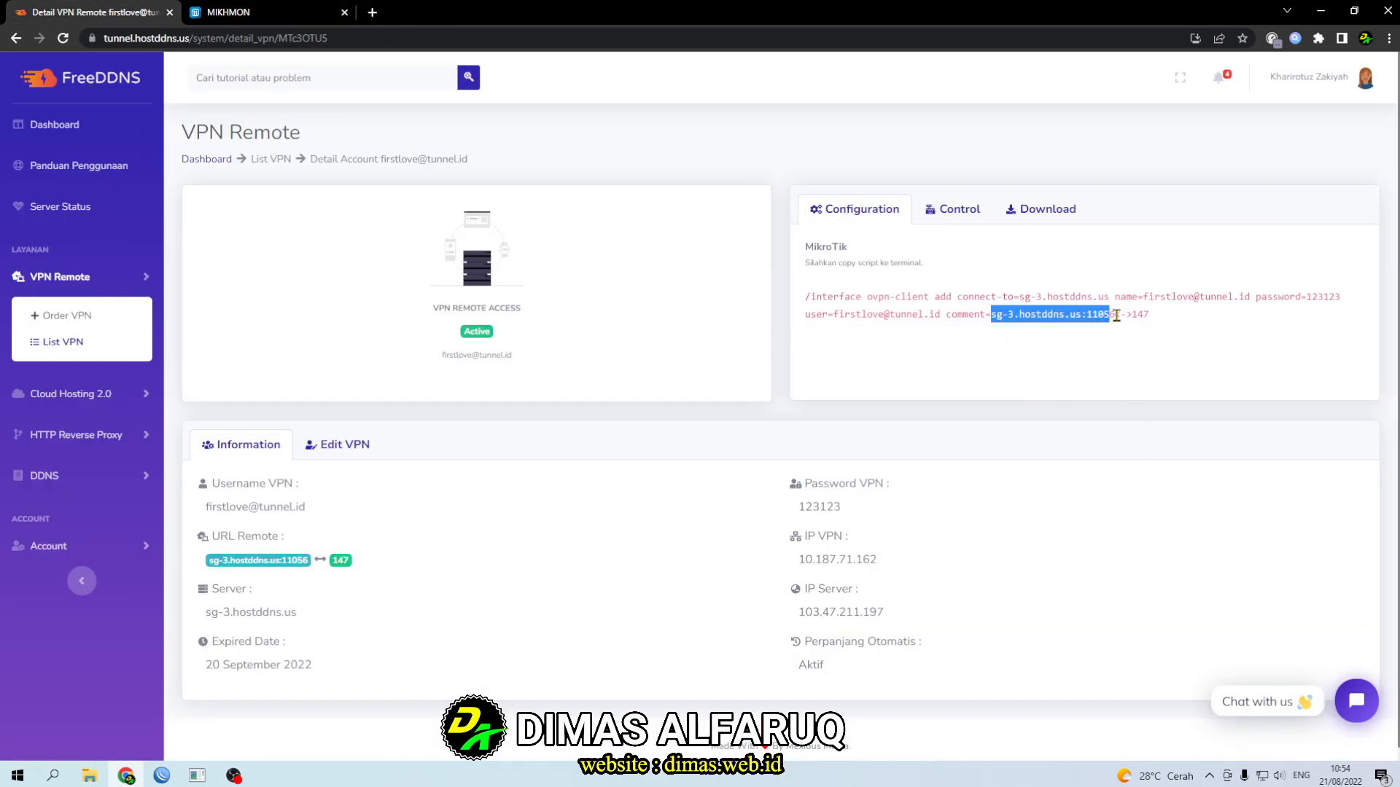
right_click(1116, 315)
left_click(1141, 323)
left_click(234, 11)
key("ctrl+v")
Step: Enter router credentials, hotspot name RDA and DNS name rda.net, then save and connect
left_click(425, 294)
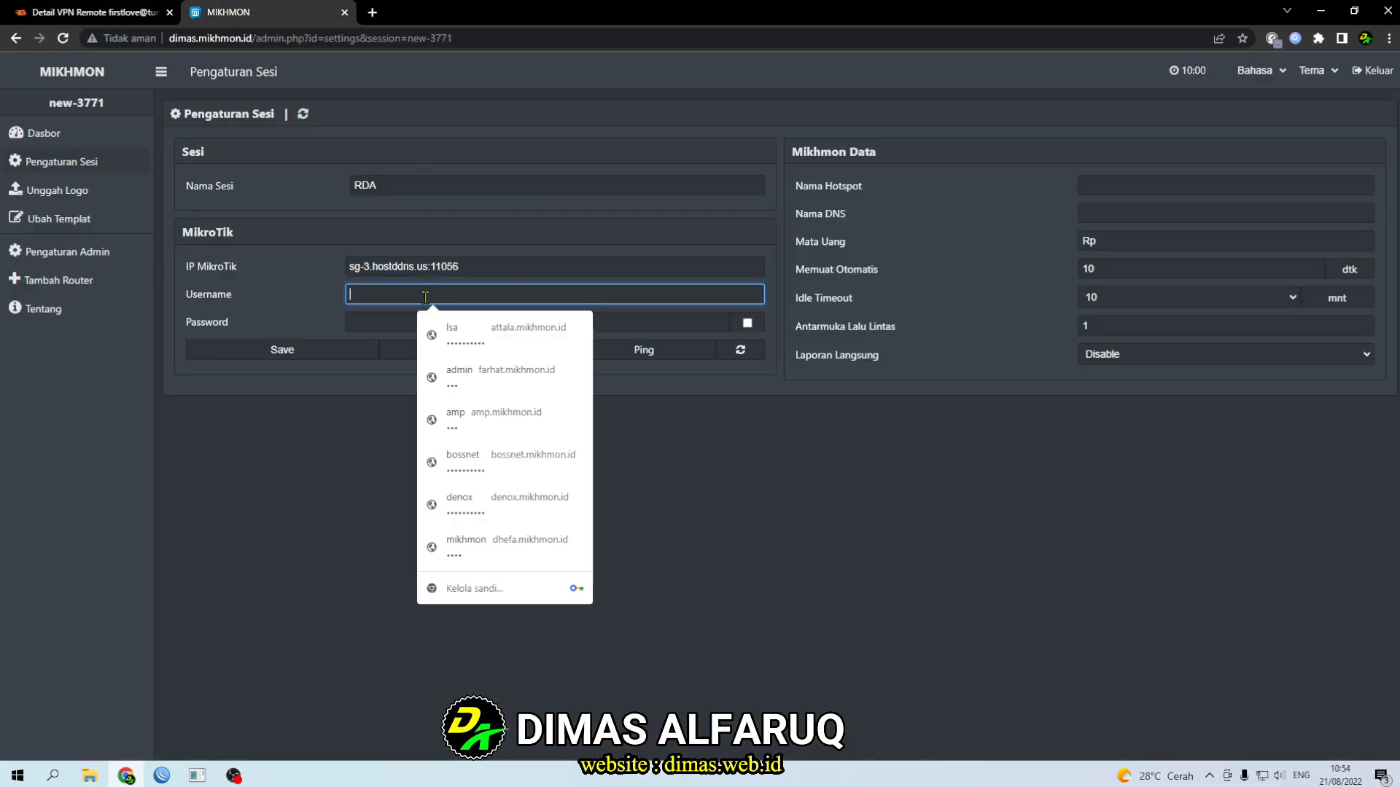
type("admin")
key("Tab")
type("a")
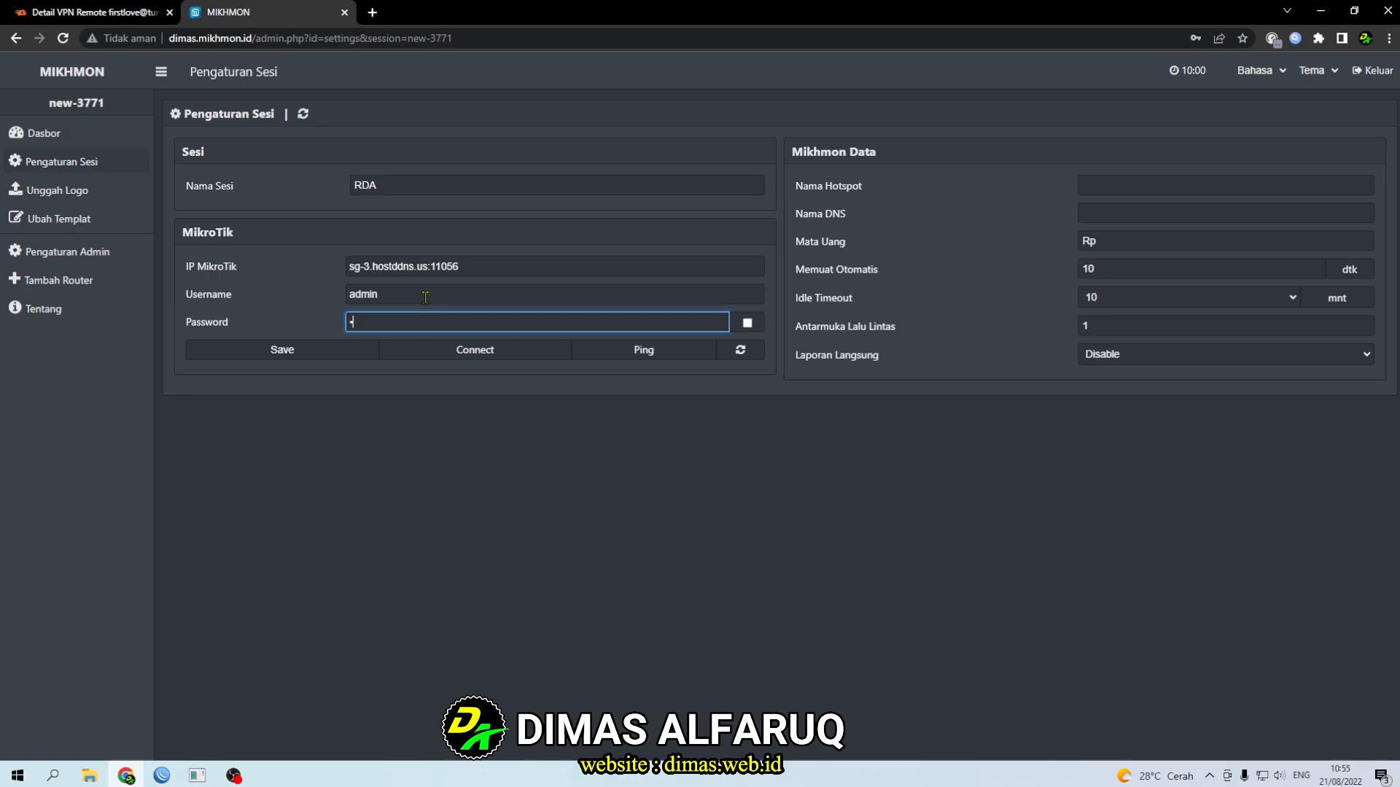
left_click(1108, 185)
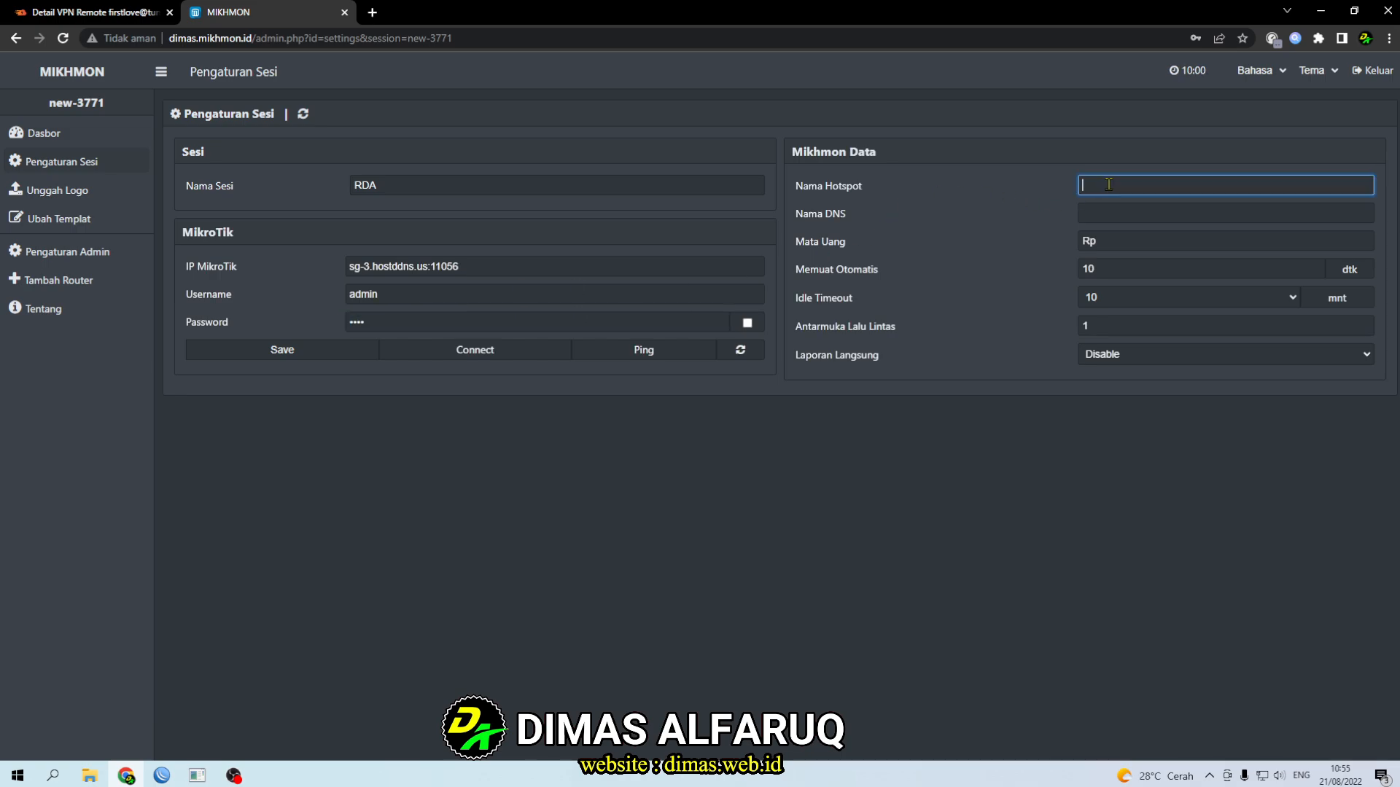
type("RDA")
key("Tab")
type("r")
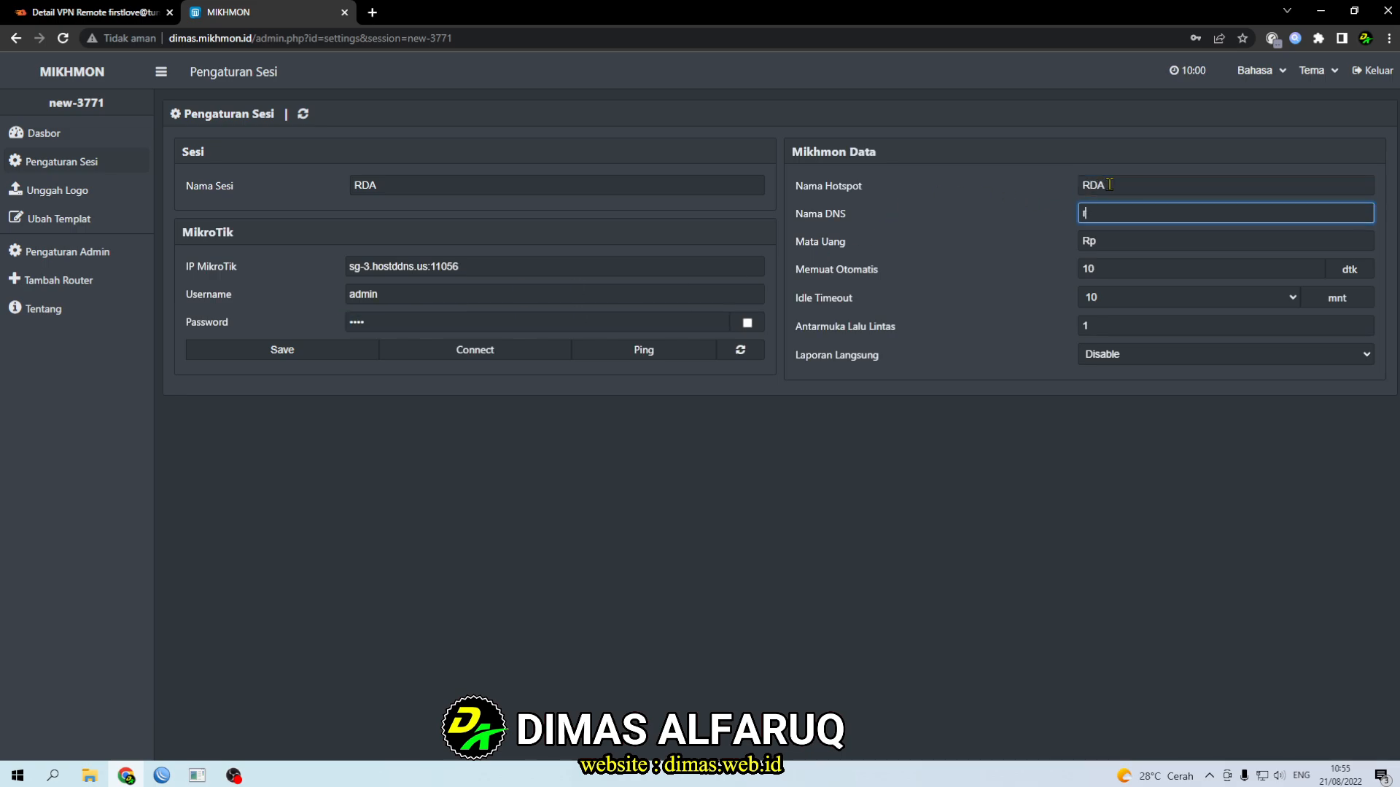
type("da.net")
left_click(273, 351)
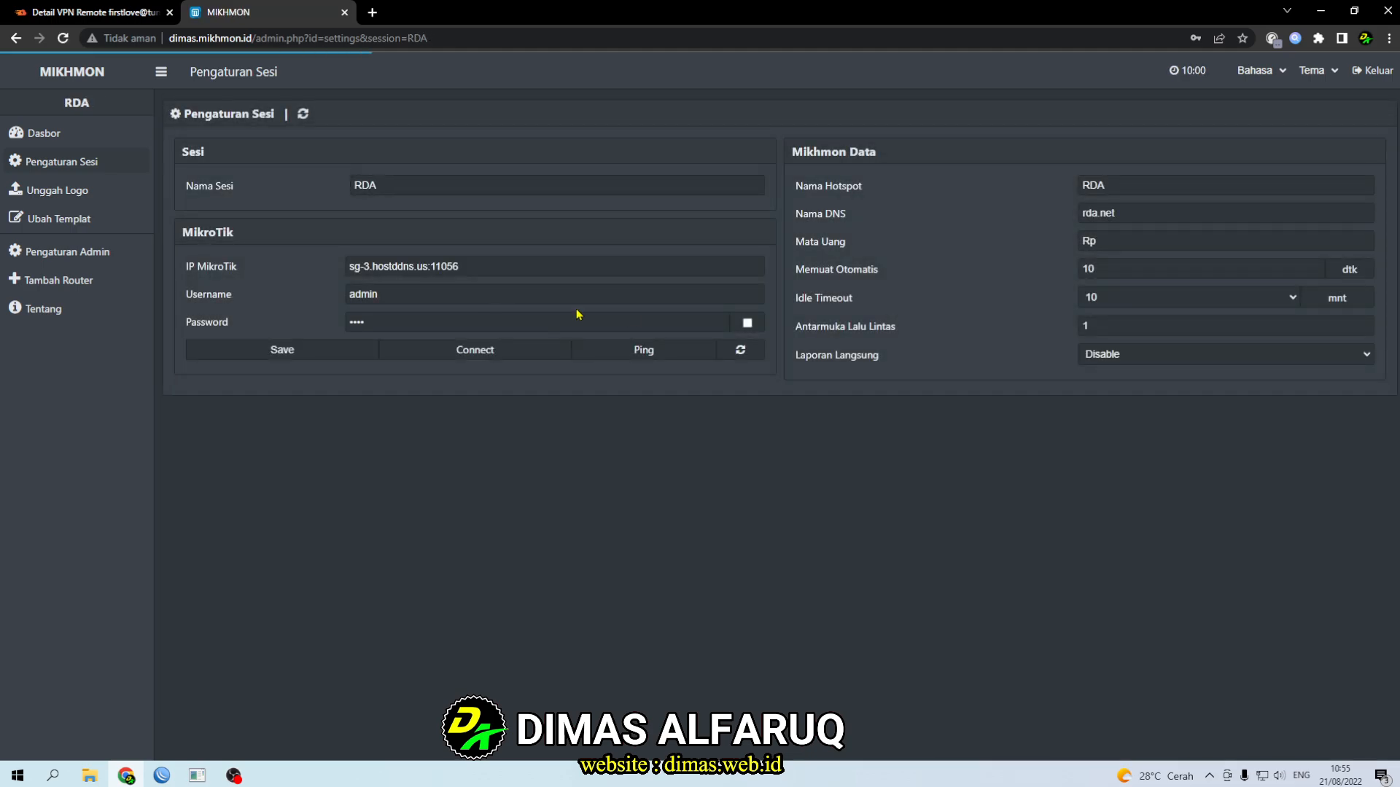
left_click(496, 351)
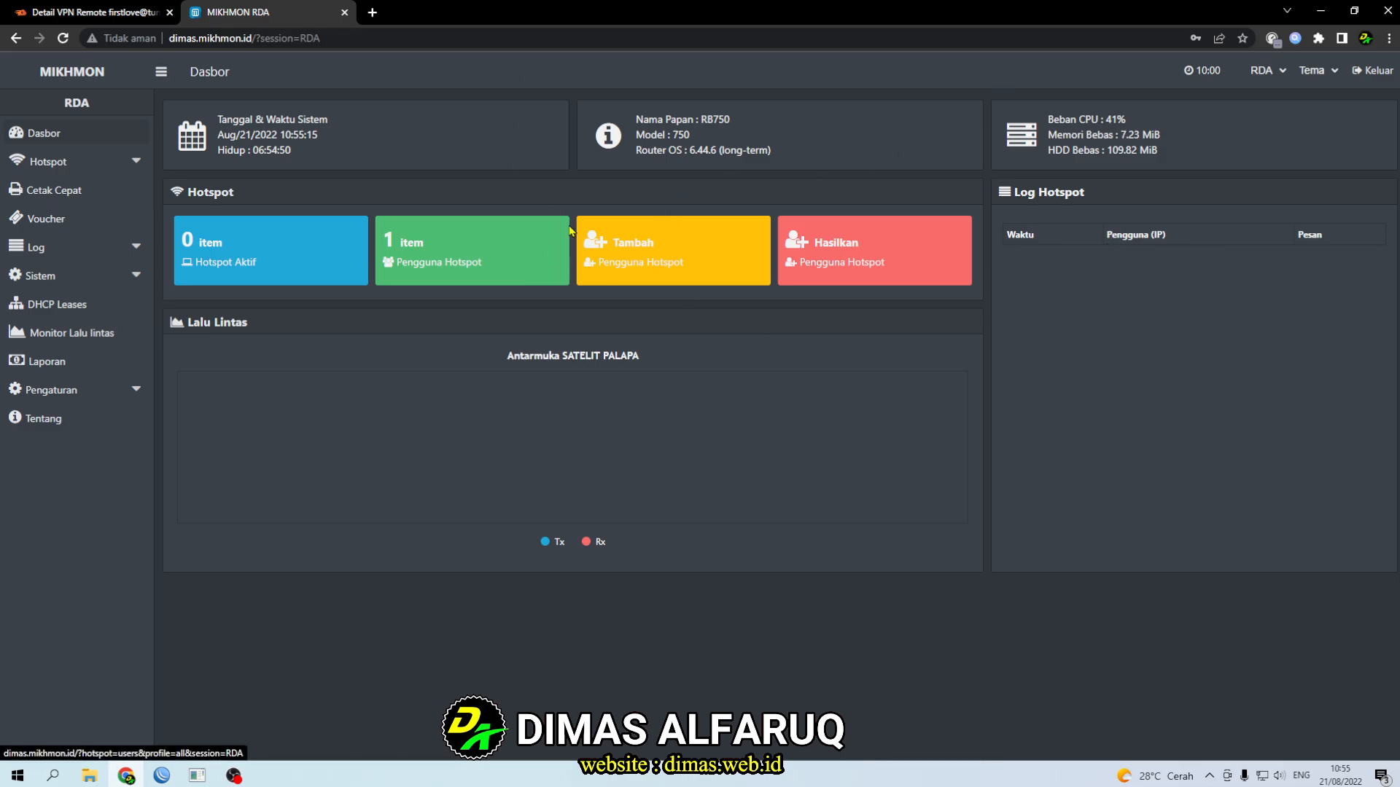
Step: Check WinBox's IP Services list for the api service on port 147, then return to Chrome
left_click(95, 12)
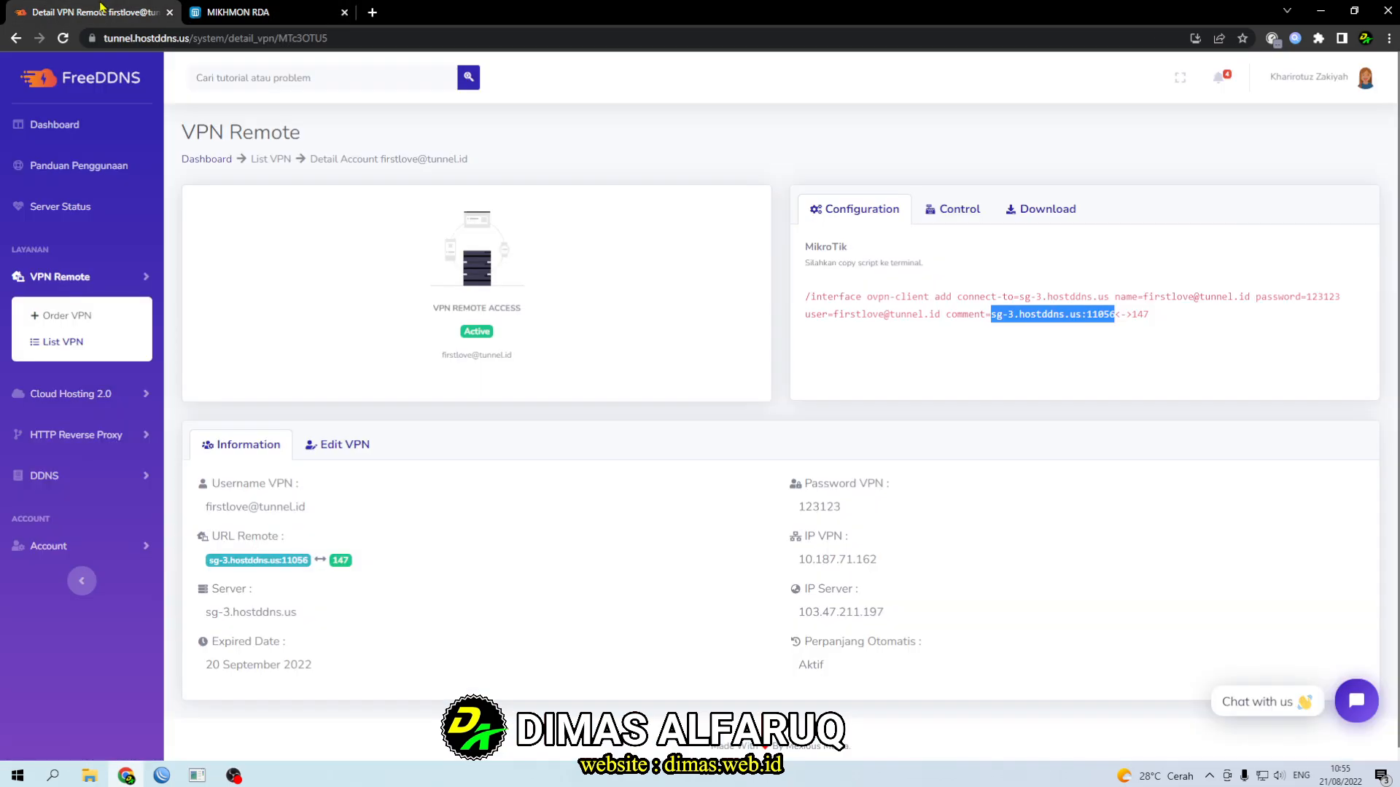
left_click(165, 778)
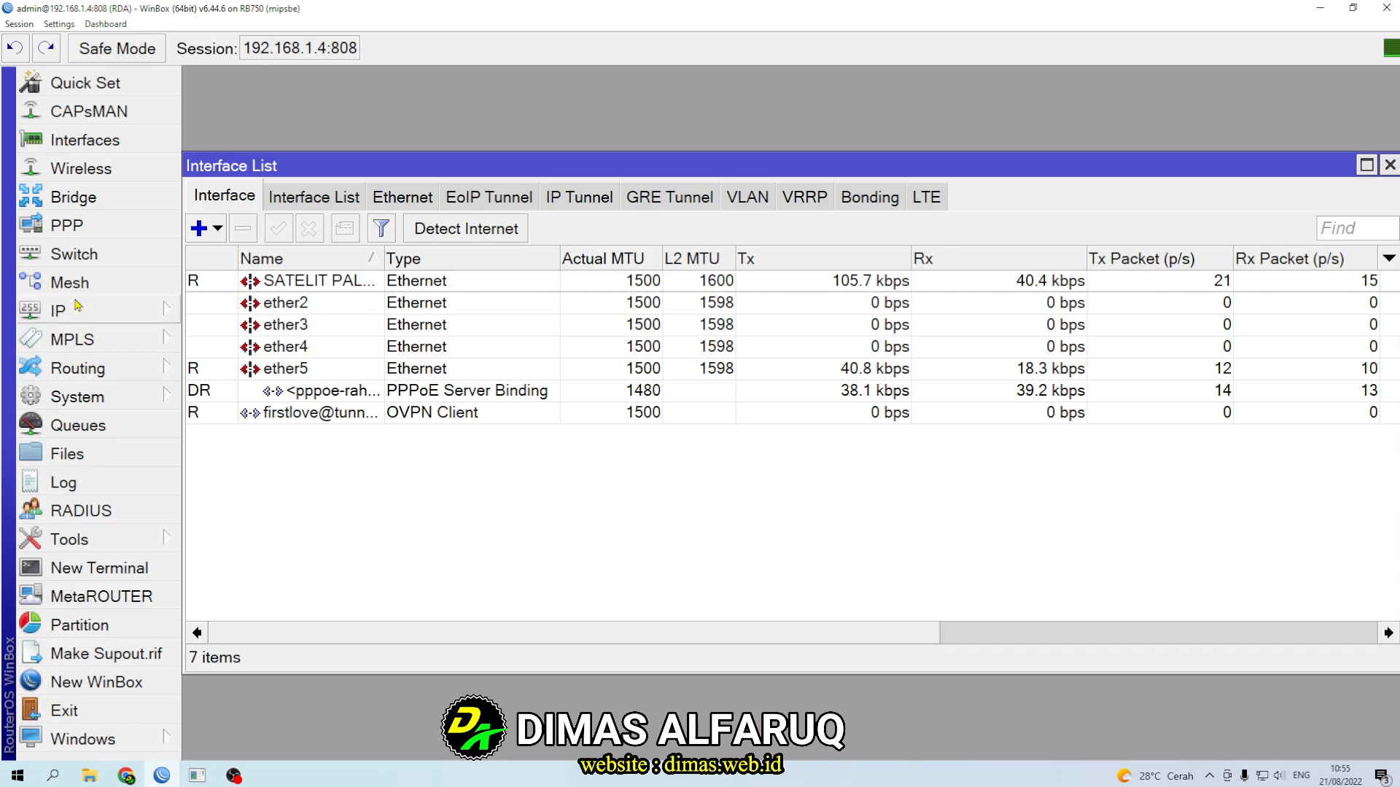
left_click(73, 313)
left_click(227, 574)
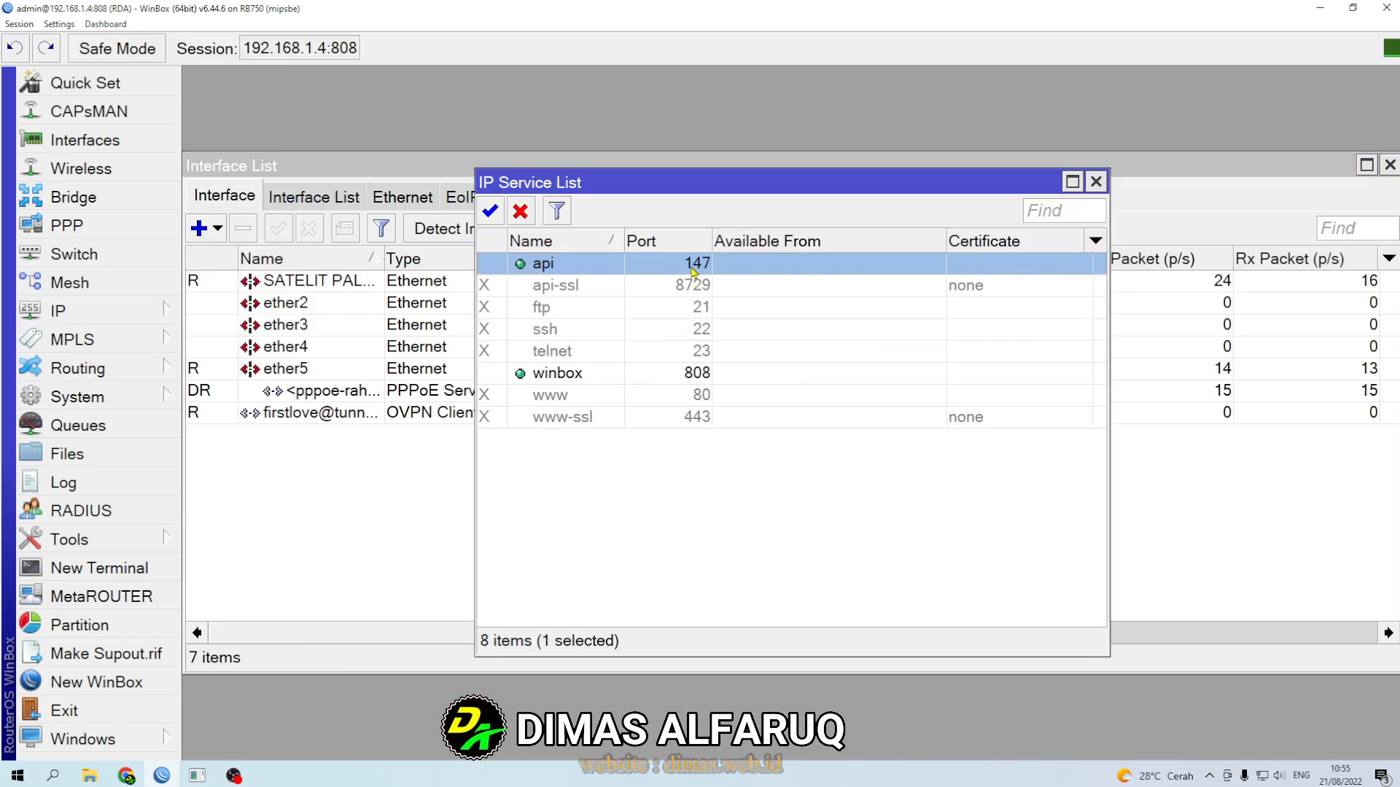
key("alt+Tab")
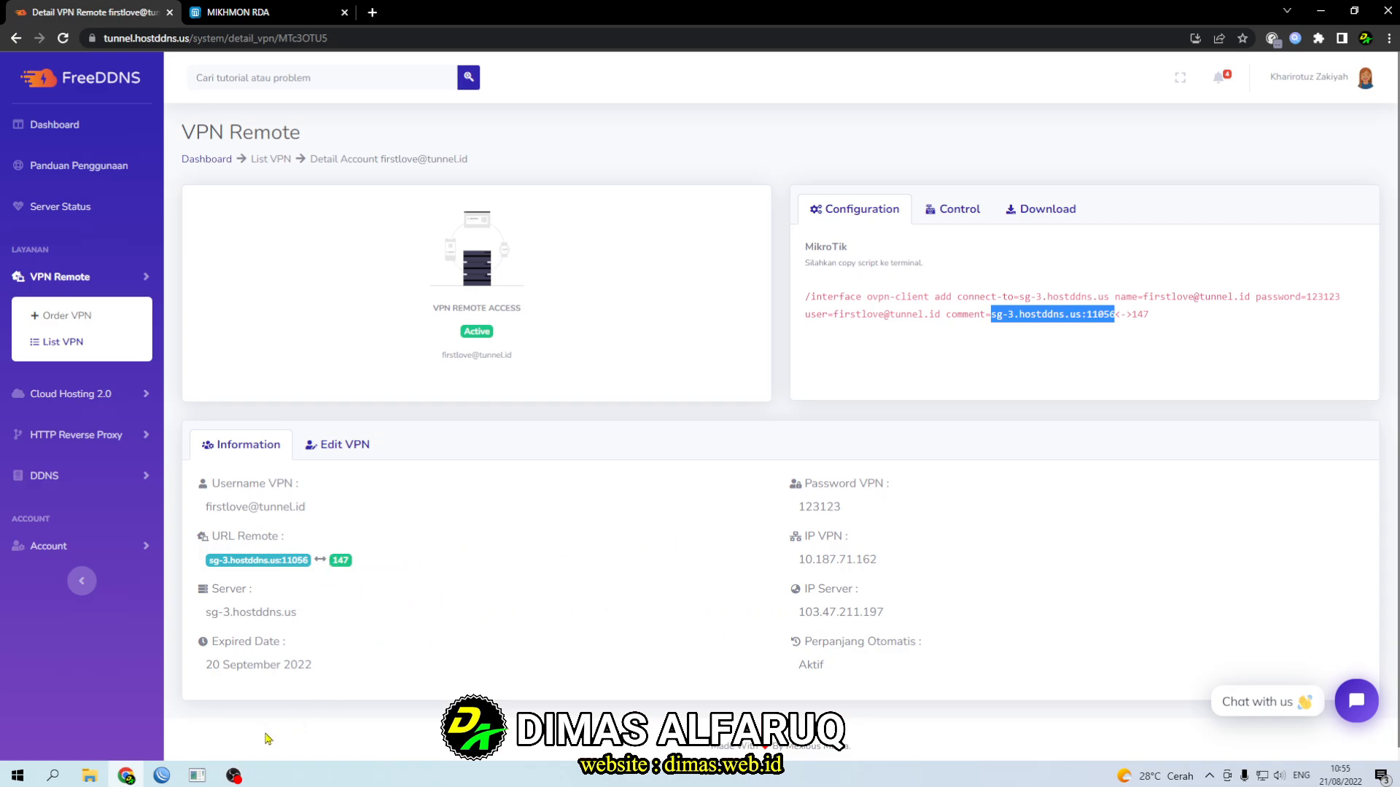
Step: View the SATELIT PALAPA traffic graph on the Mikhmon RDA dashboard, then return to WinBox
mouse_move(235, 776)
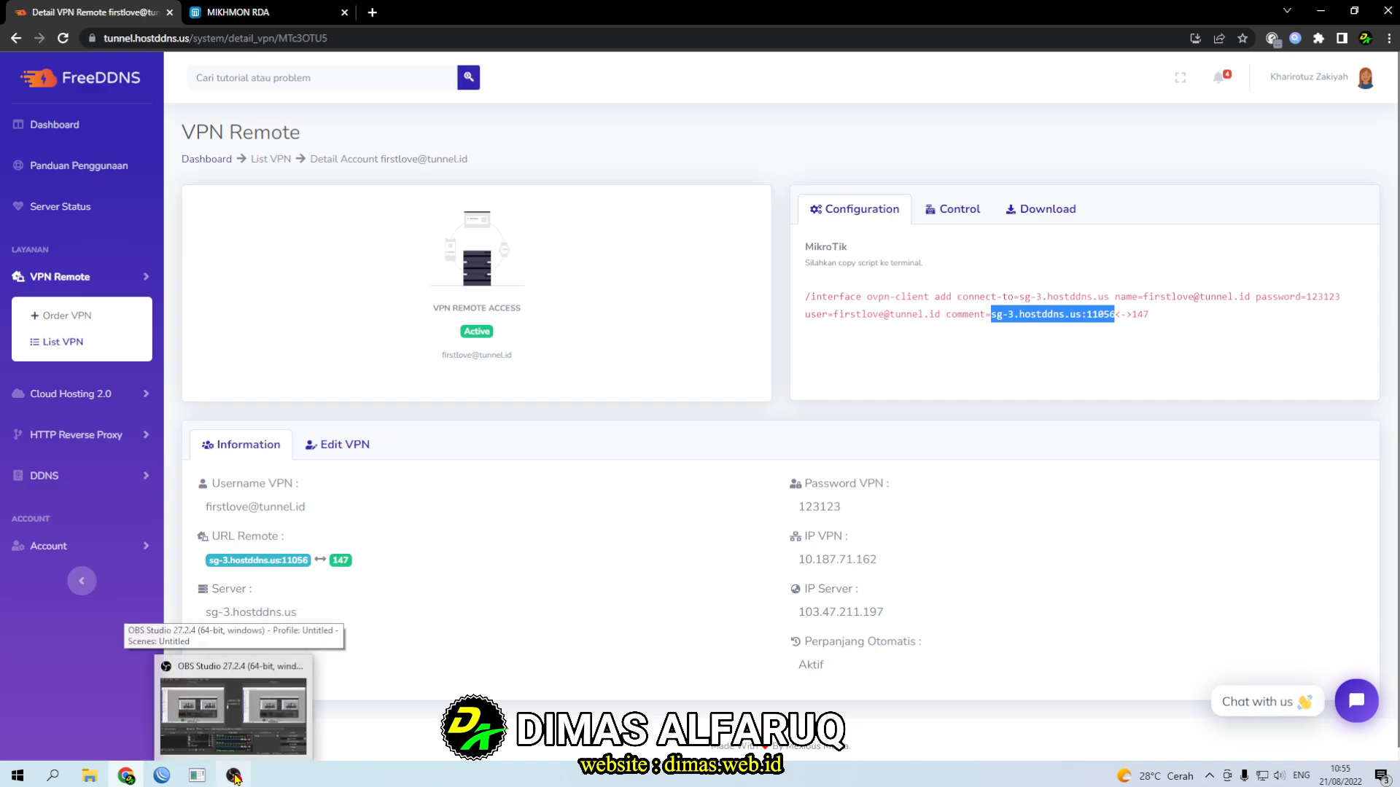
left_click(718, 412)
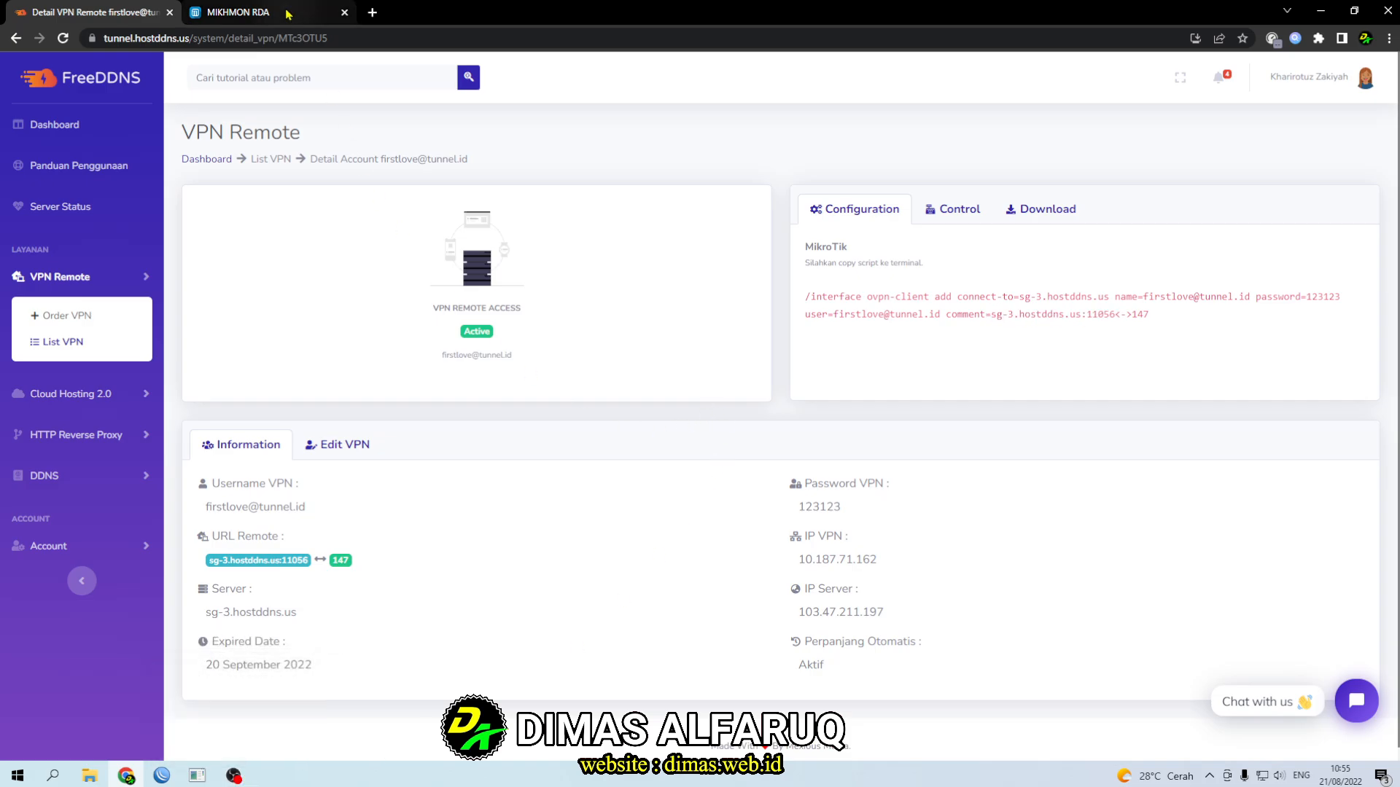
left_click(241, 12)
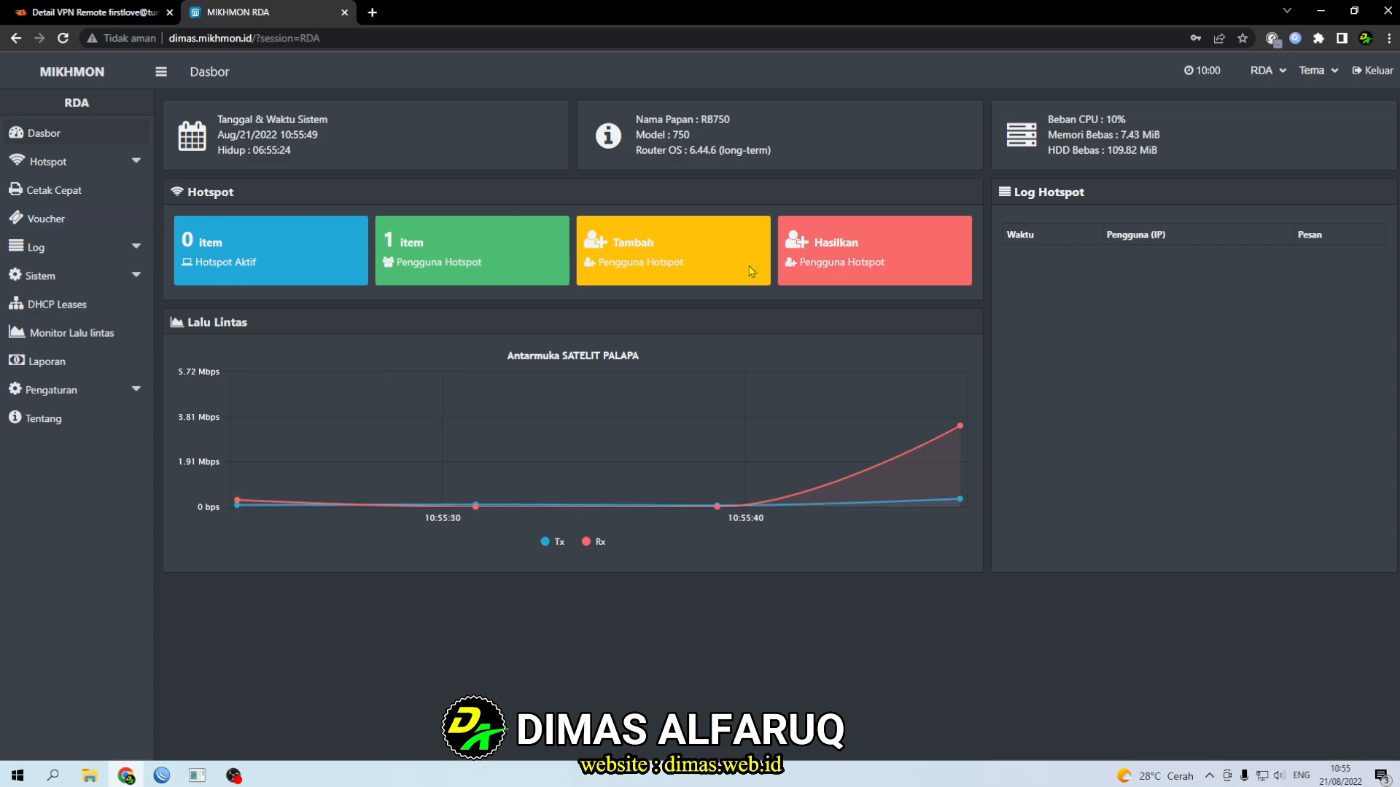
left_click(163, 775)
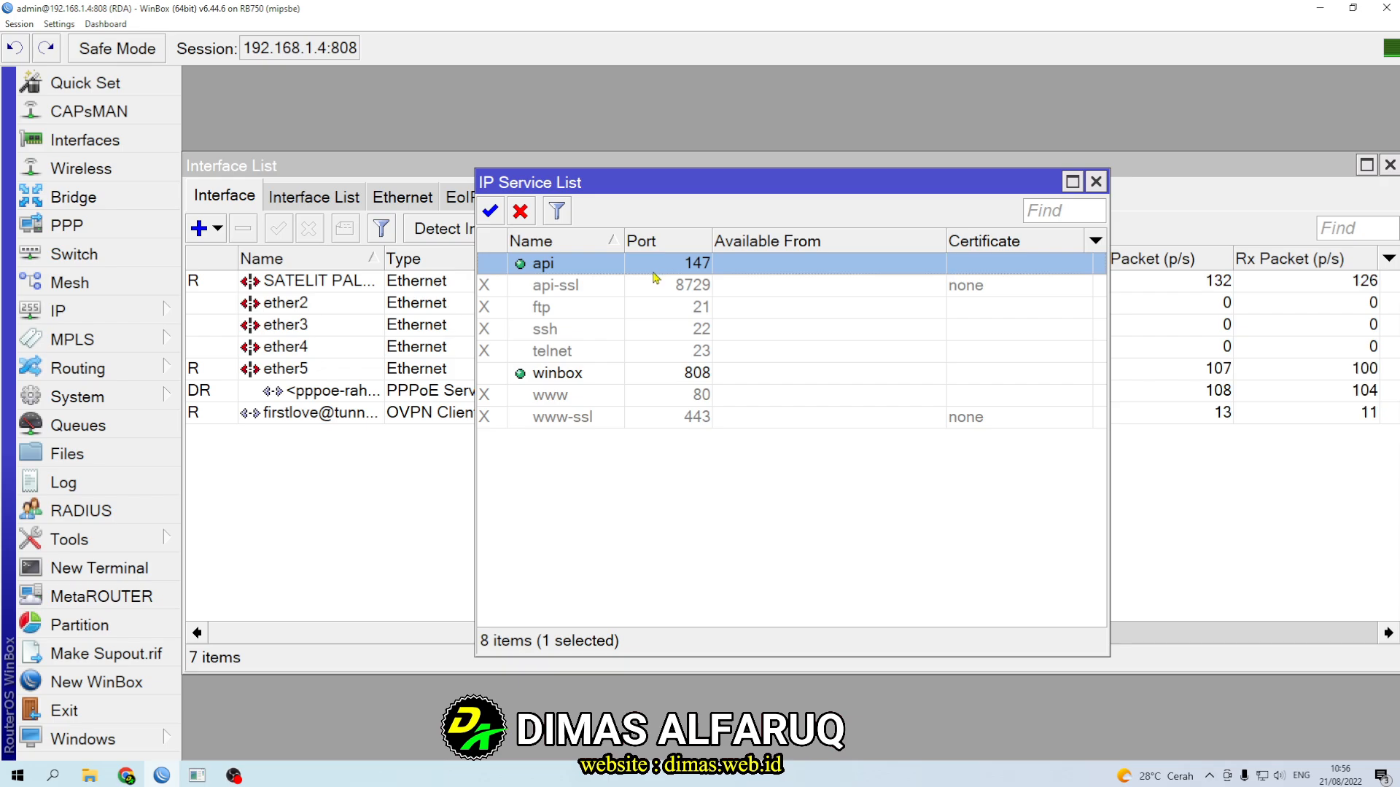
Step: Return to the Mikhmon dashboard to watch the live SATELIT PALAPA traffic graph
left_click(127, 776)
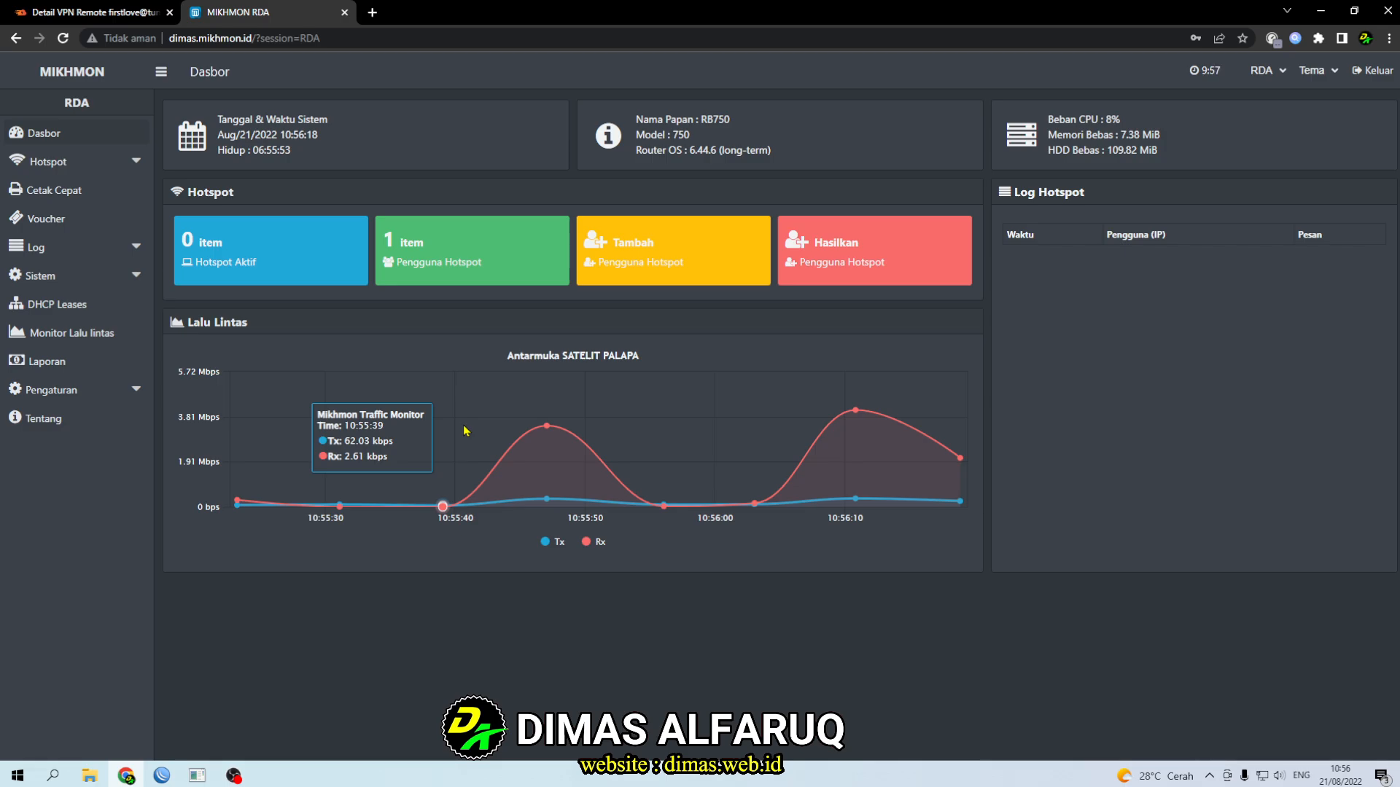
Step: Log out of Mikhmon with Keluar, close the MIKHMON tab, and open File Explorer
left_click(442, 244)
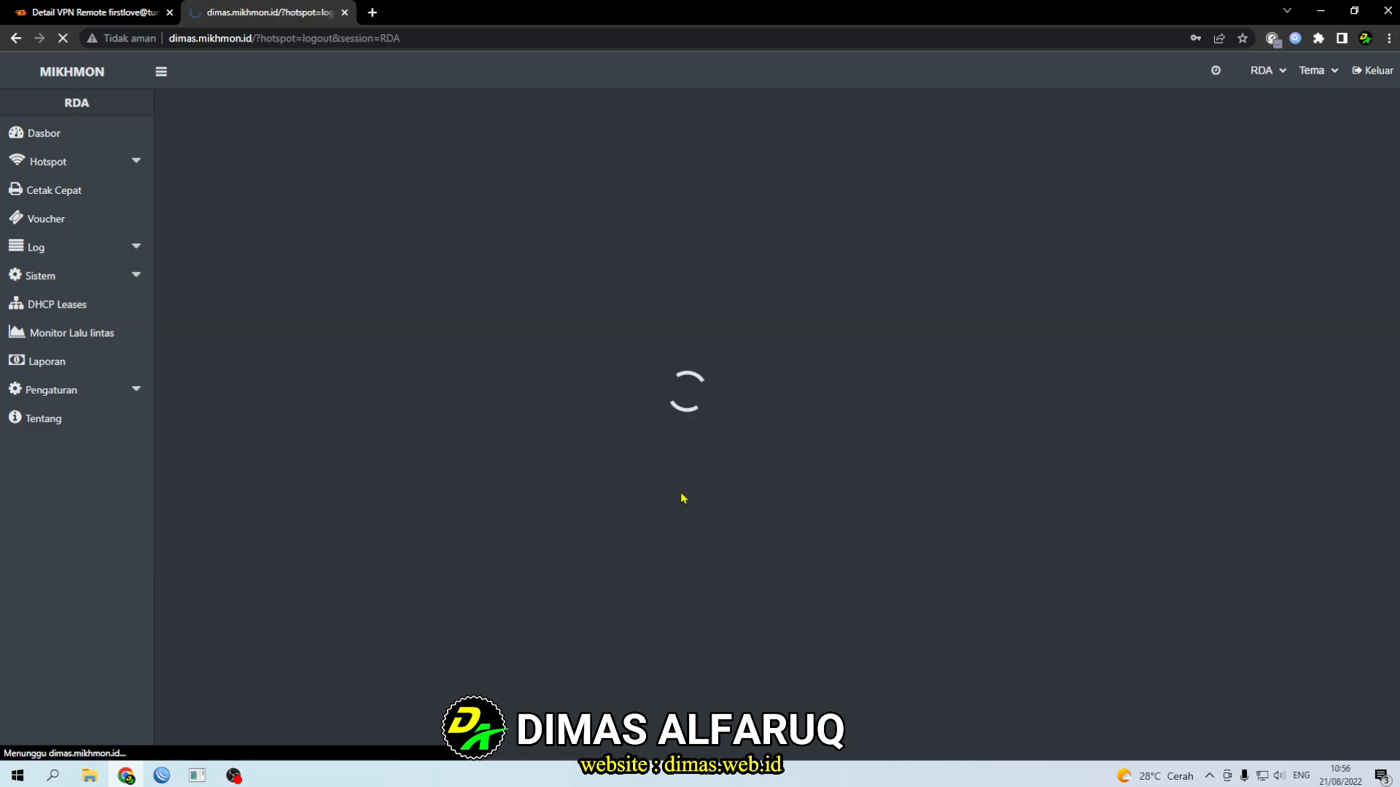
left_click(344, 13)
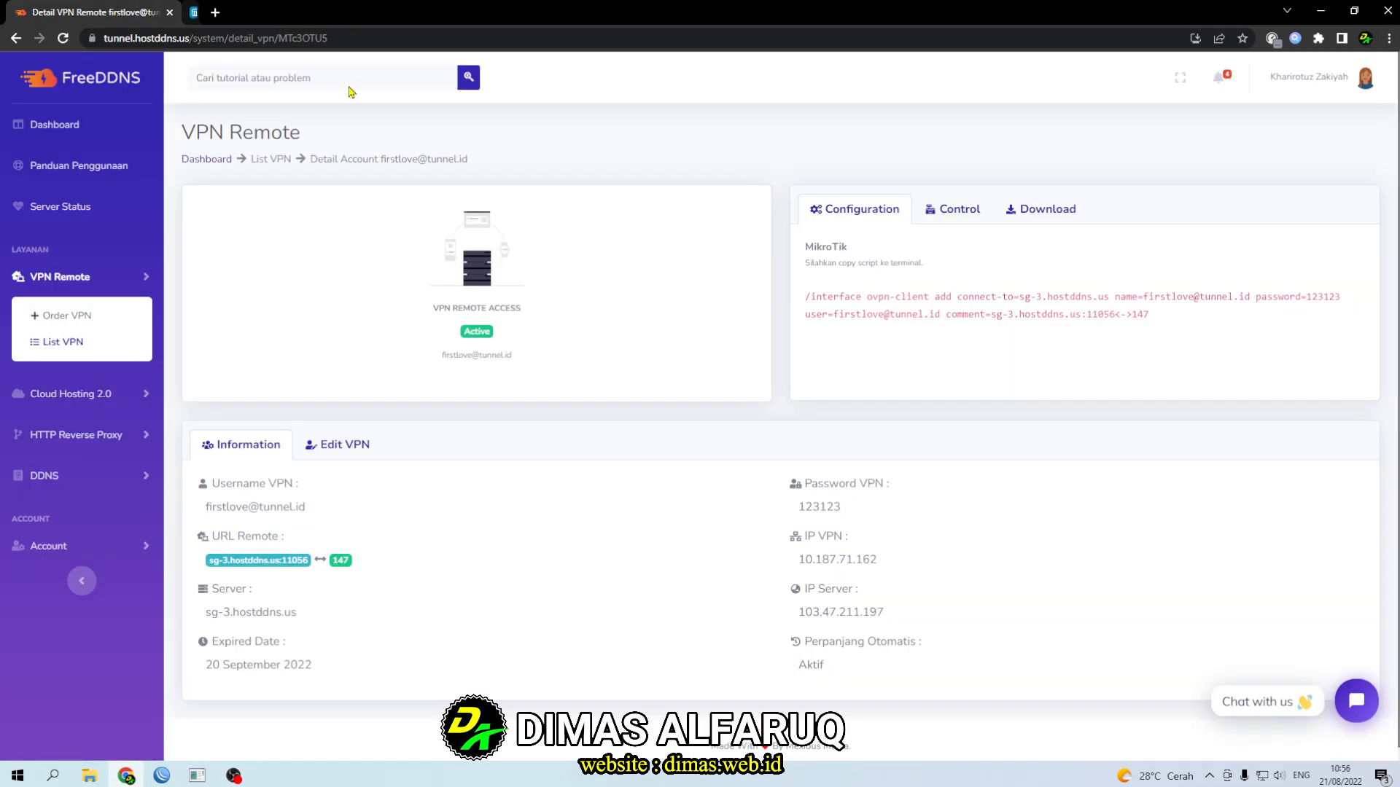
left_click(89, 775)
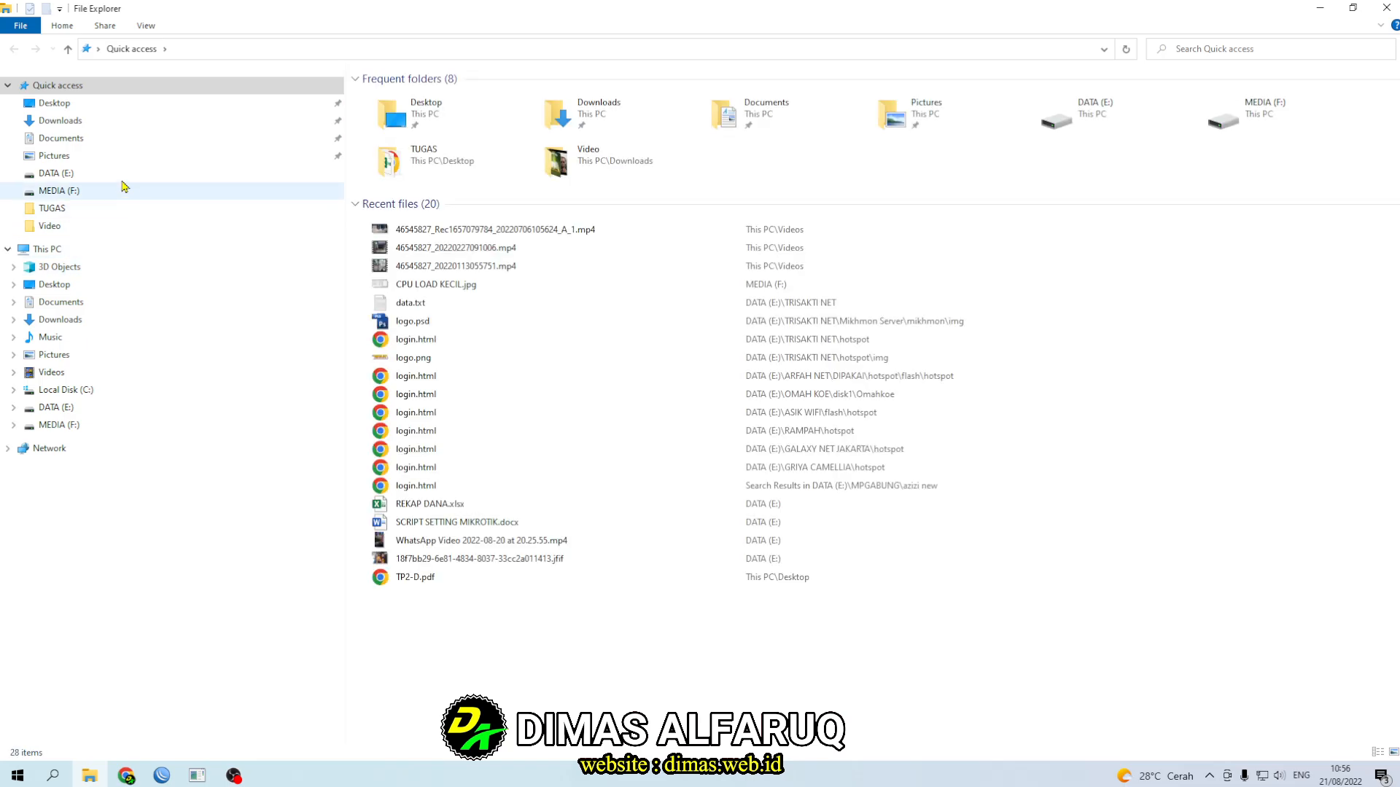
Step: Launch MikhmonServer.exe from the Downloads\Compressed\Mikhmon Server folder
left_click(80, 122)
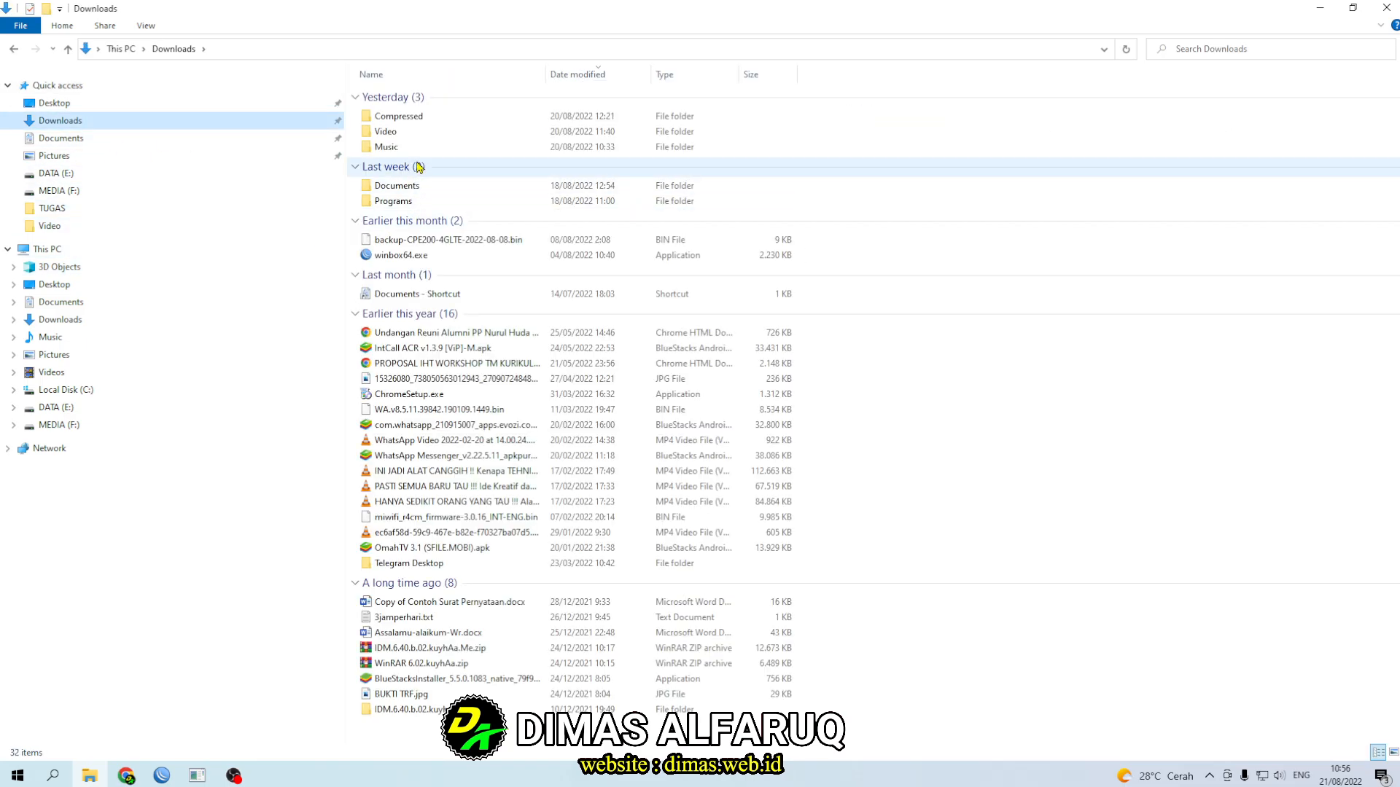
double_click(401, 116)
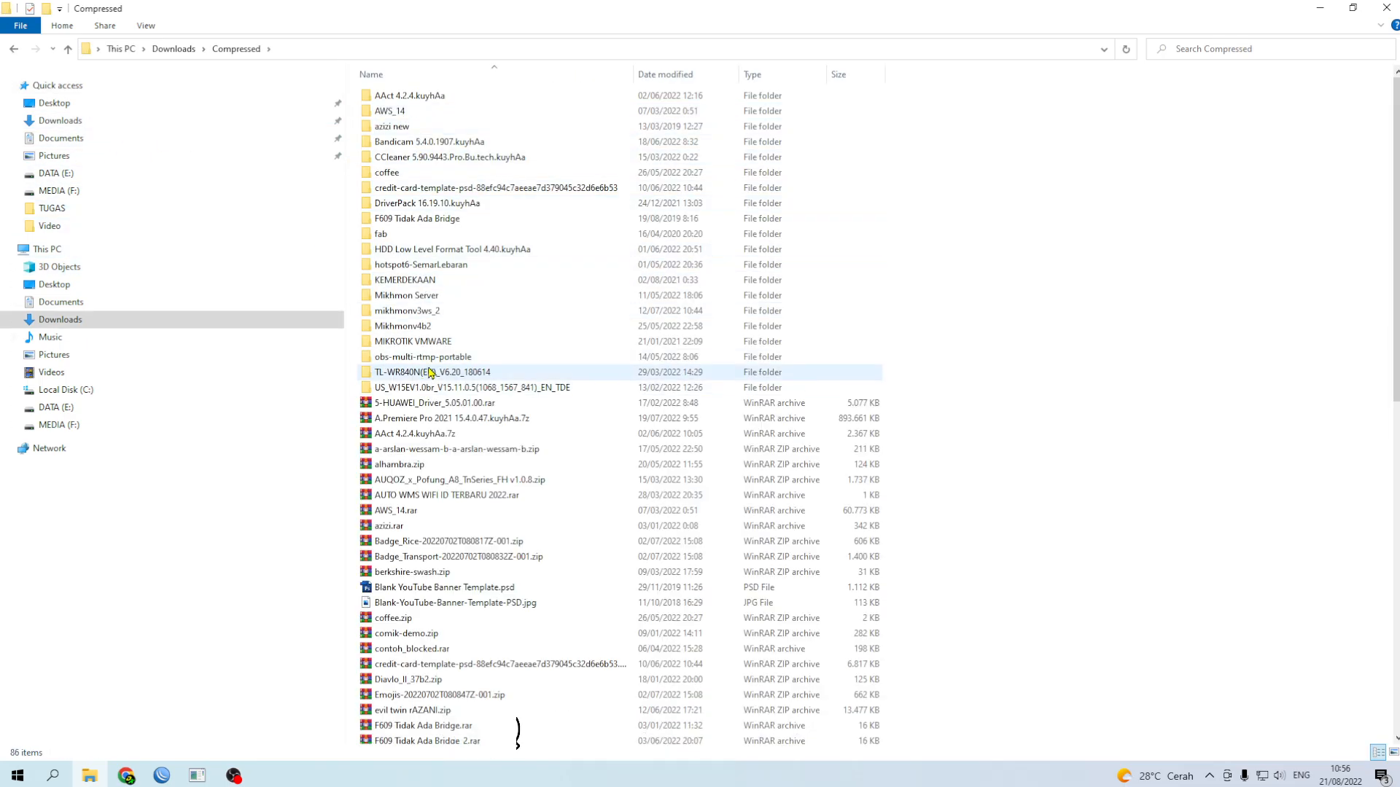
double_click(443, 296)
double_click(408, 127)
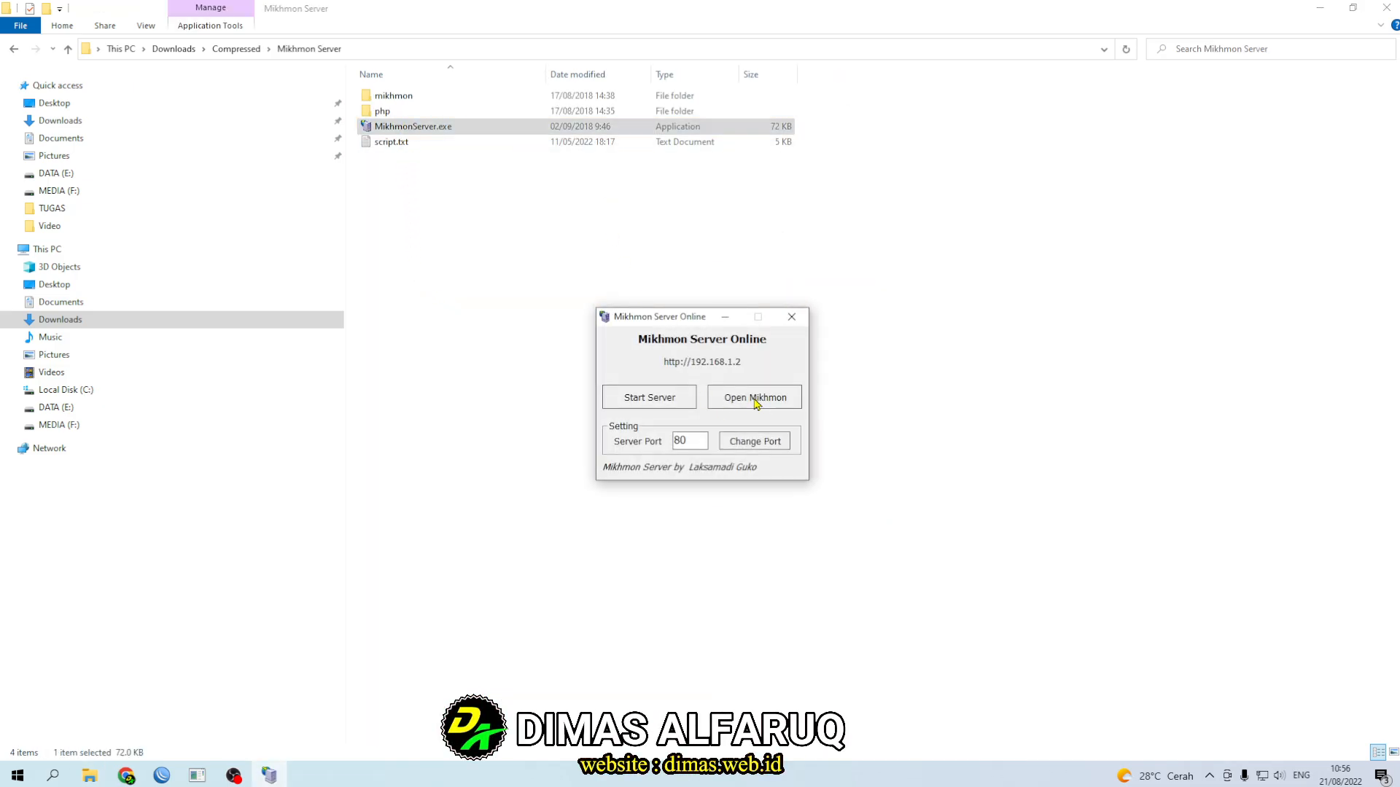
Step: Log in to the local Mikhmon with the username and password, then delete the PRIVATE router
left_click(755, 403)
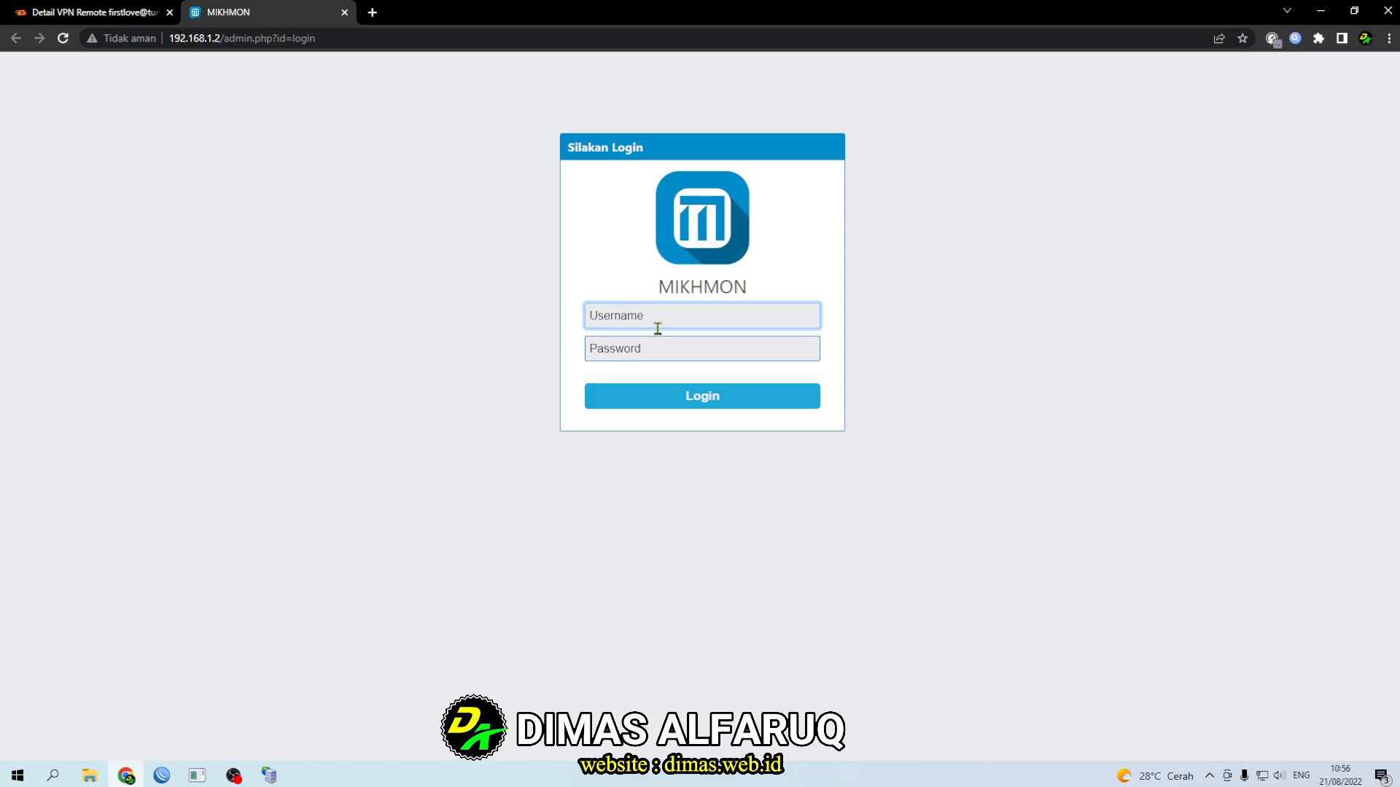
key("Tab")
key("Return")
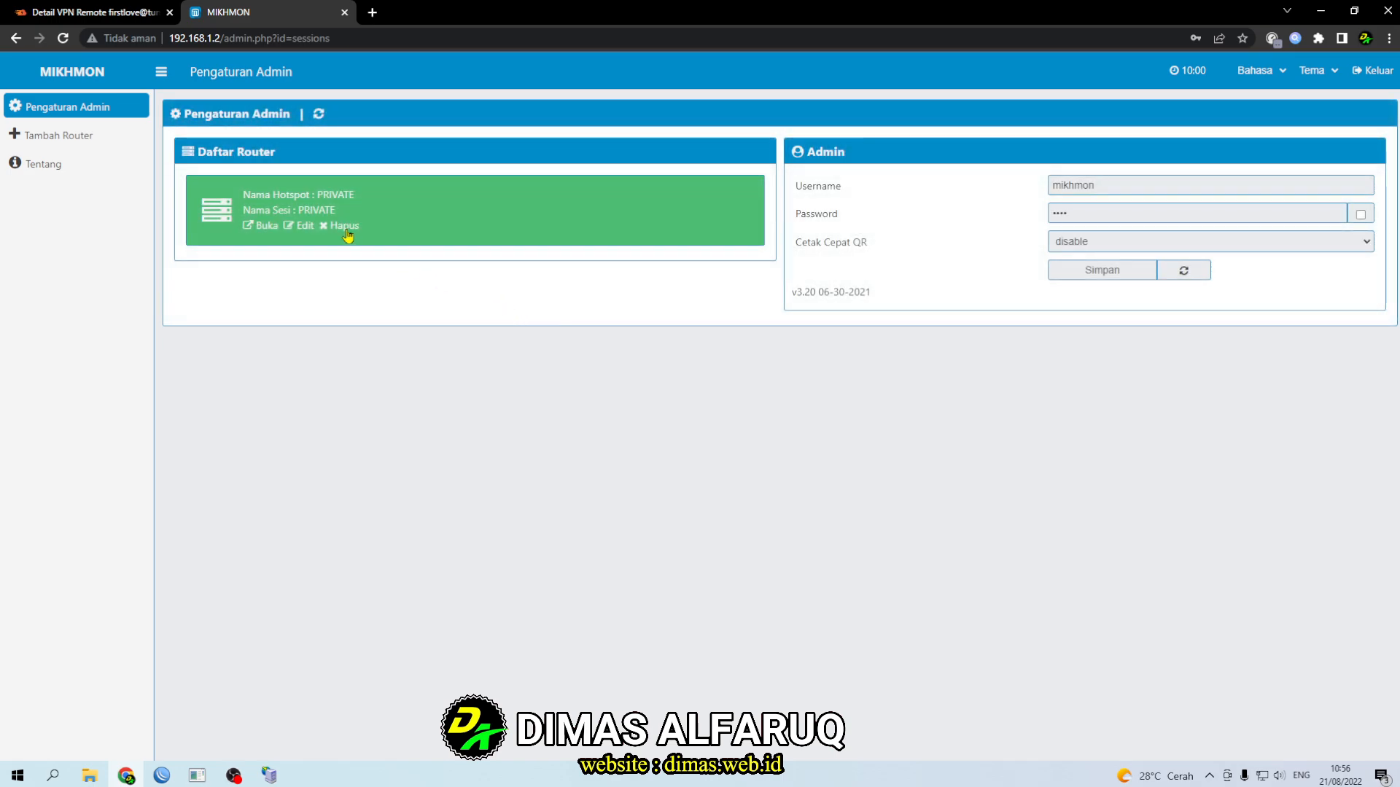
left_click(334, 228)
left_click(774, 122)
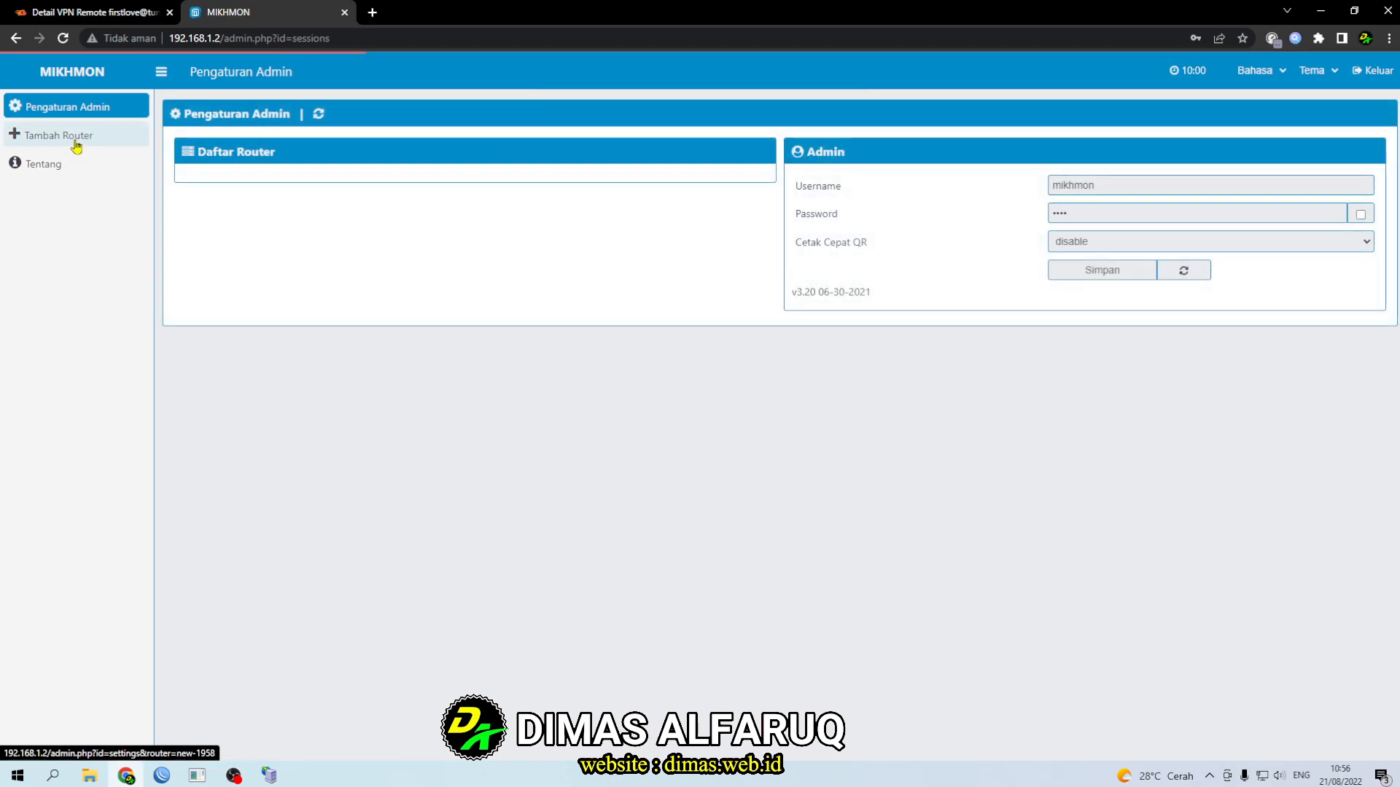
Step: Add a new router session named RDA with MikroTik address 192.168.1.4:147
left_click(58, 137)
left_click(454, 186)
type("R")
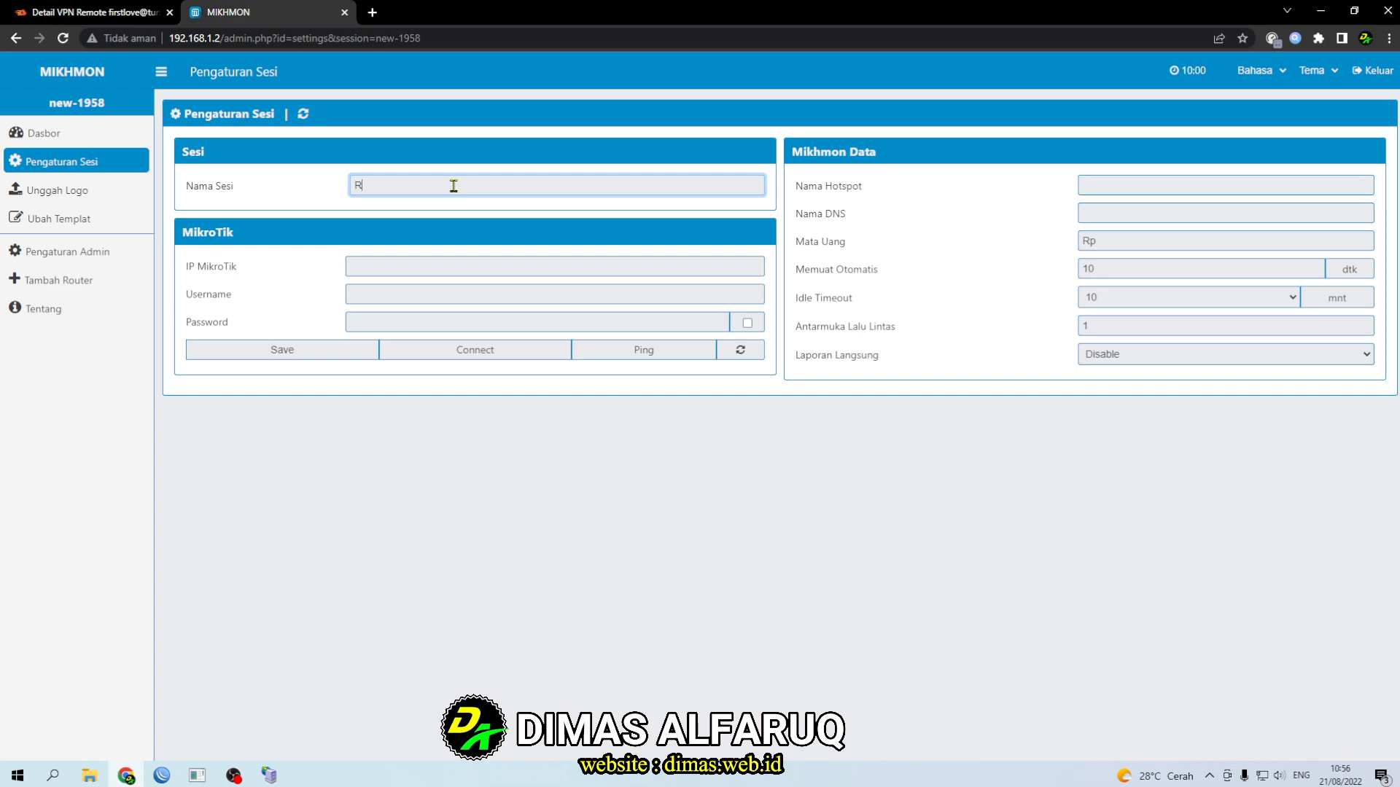
type("DA")
key("Tab")
type("1")
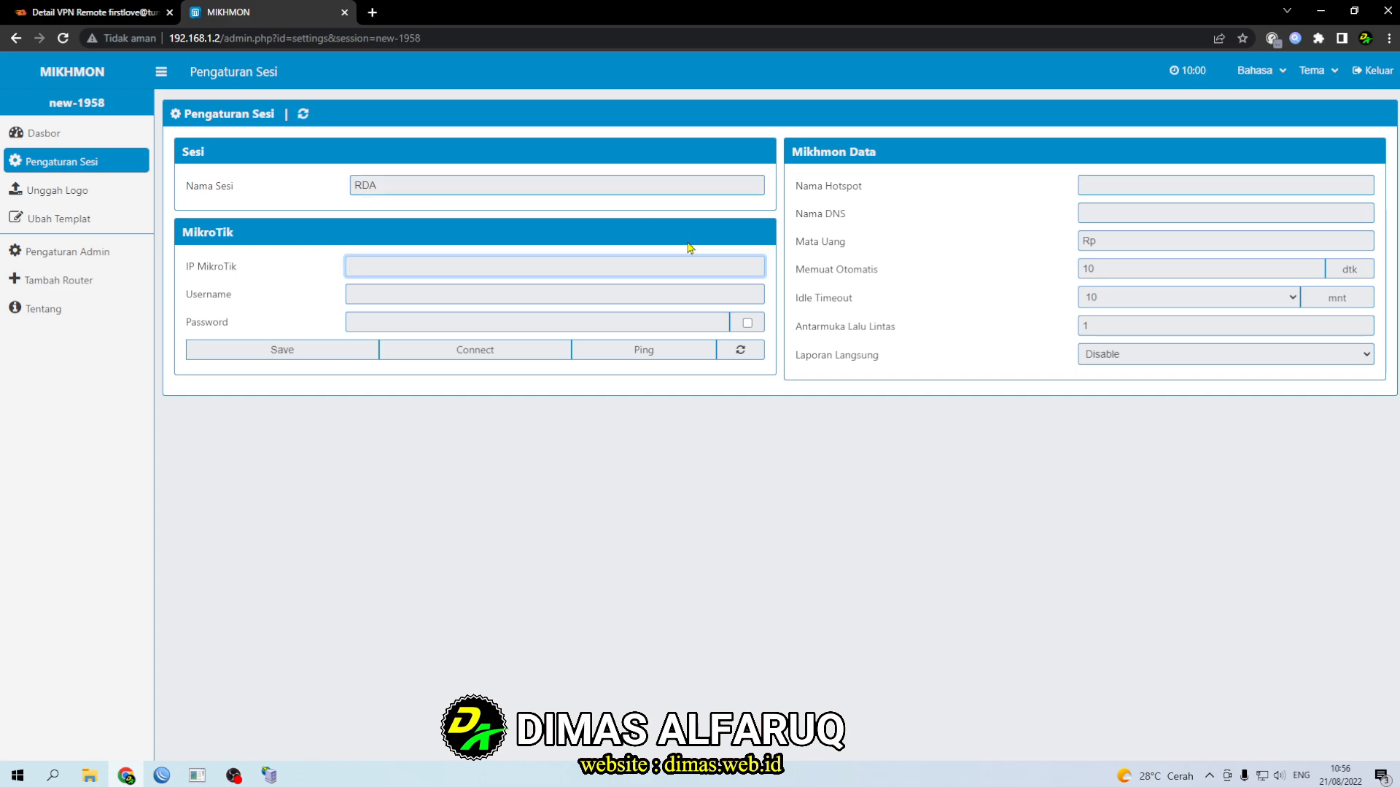
type("92.3")
type(".168.1.")
type("4")
type(":147")
Step: Enter user admin and its password, hotspot name RDA and DNS name rda.net, then save
key("Tab")
type("a")
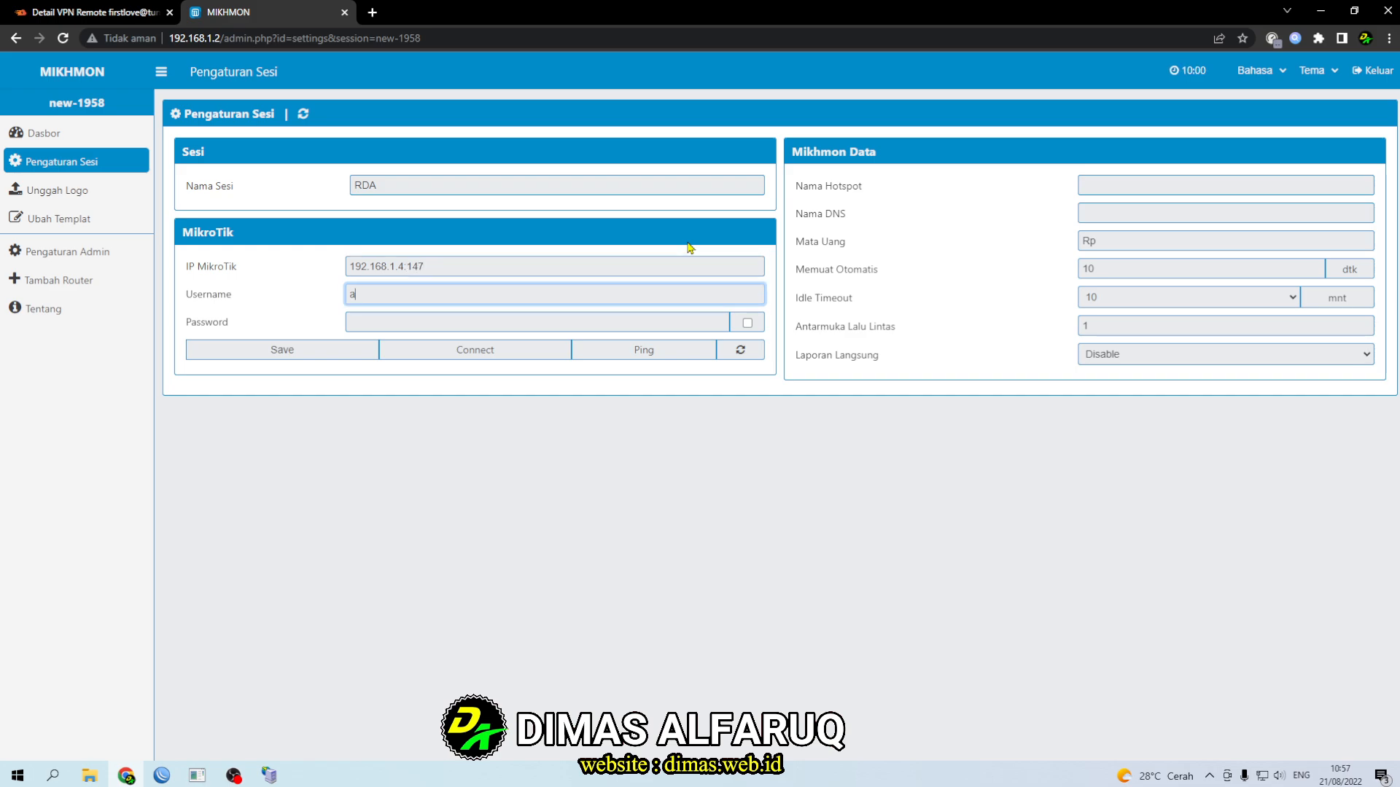
type("dmin")
key("Tab")
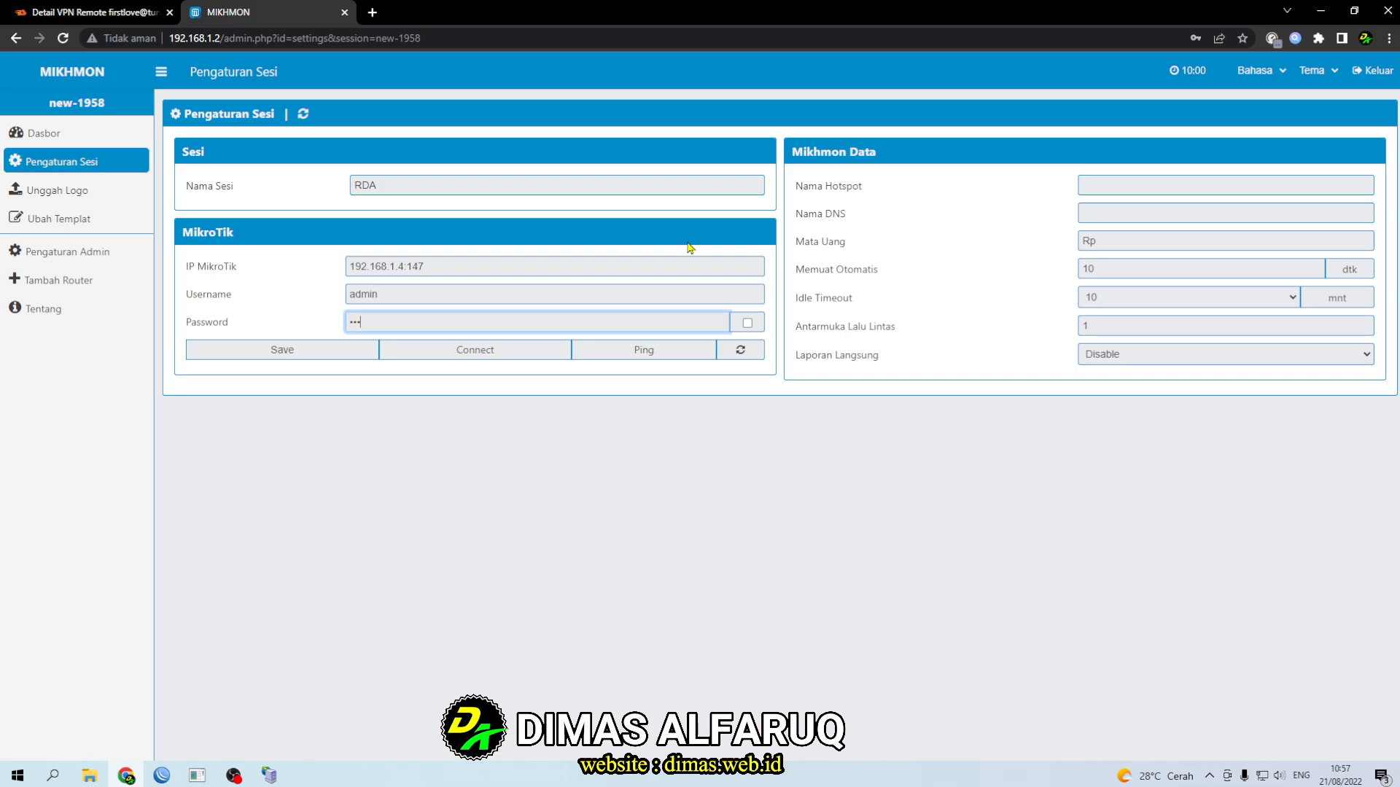
key("Tab")
key("Tab")
type("RDA")
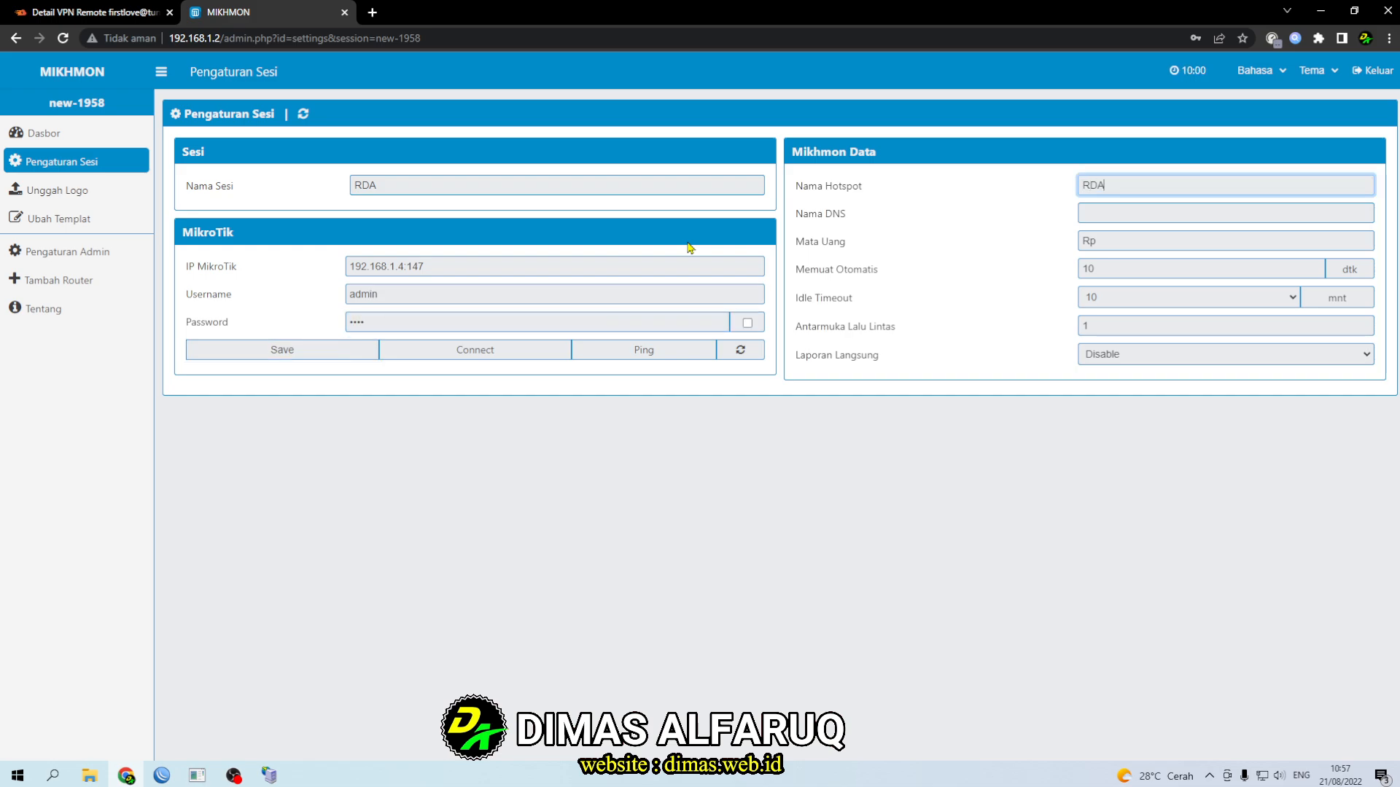
key("Tab")
type("rda.net")
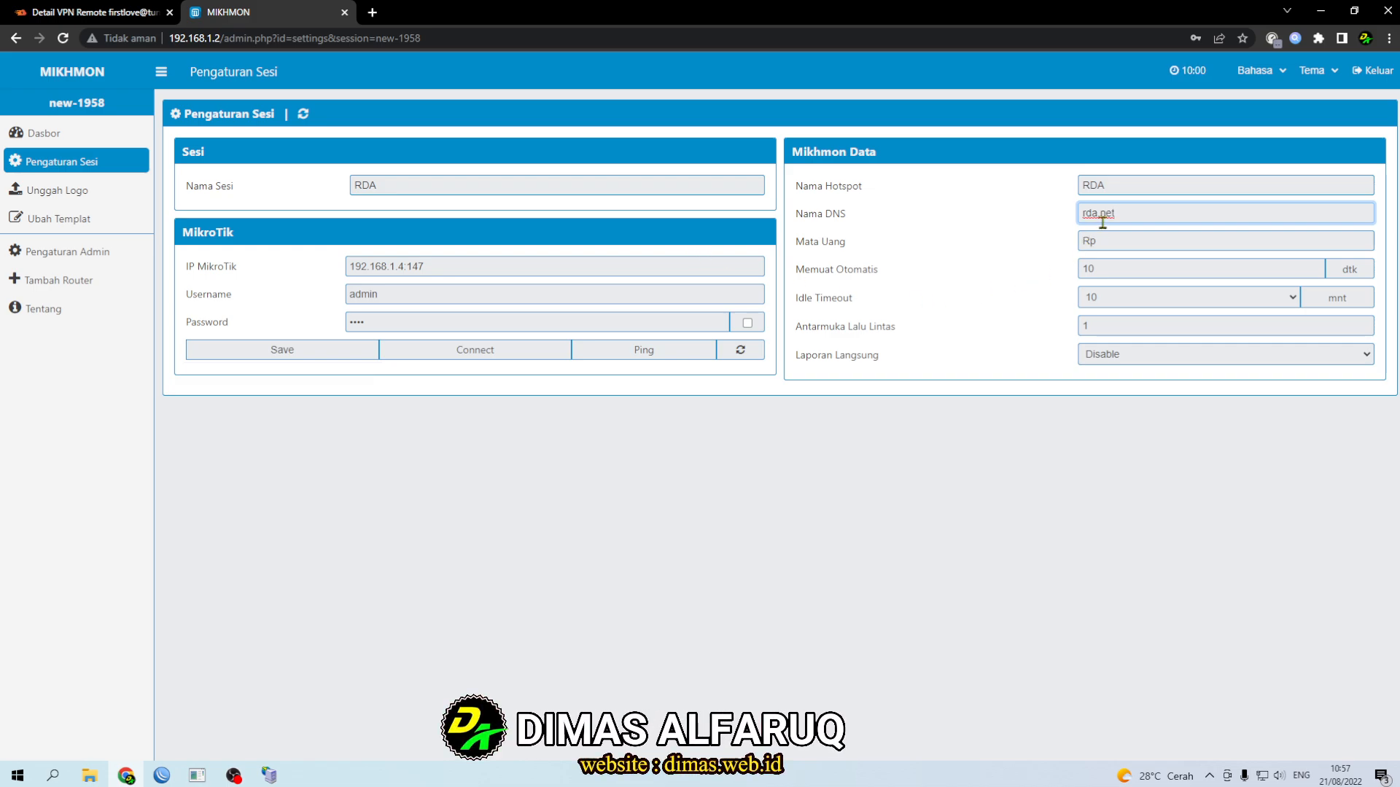
type(".")
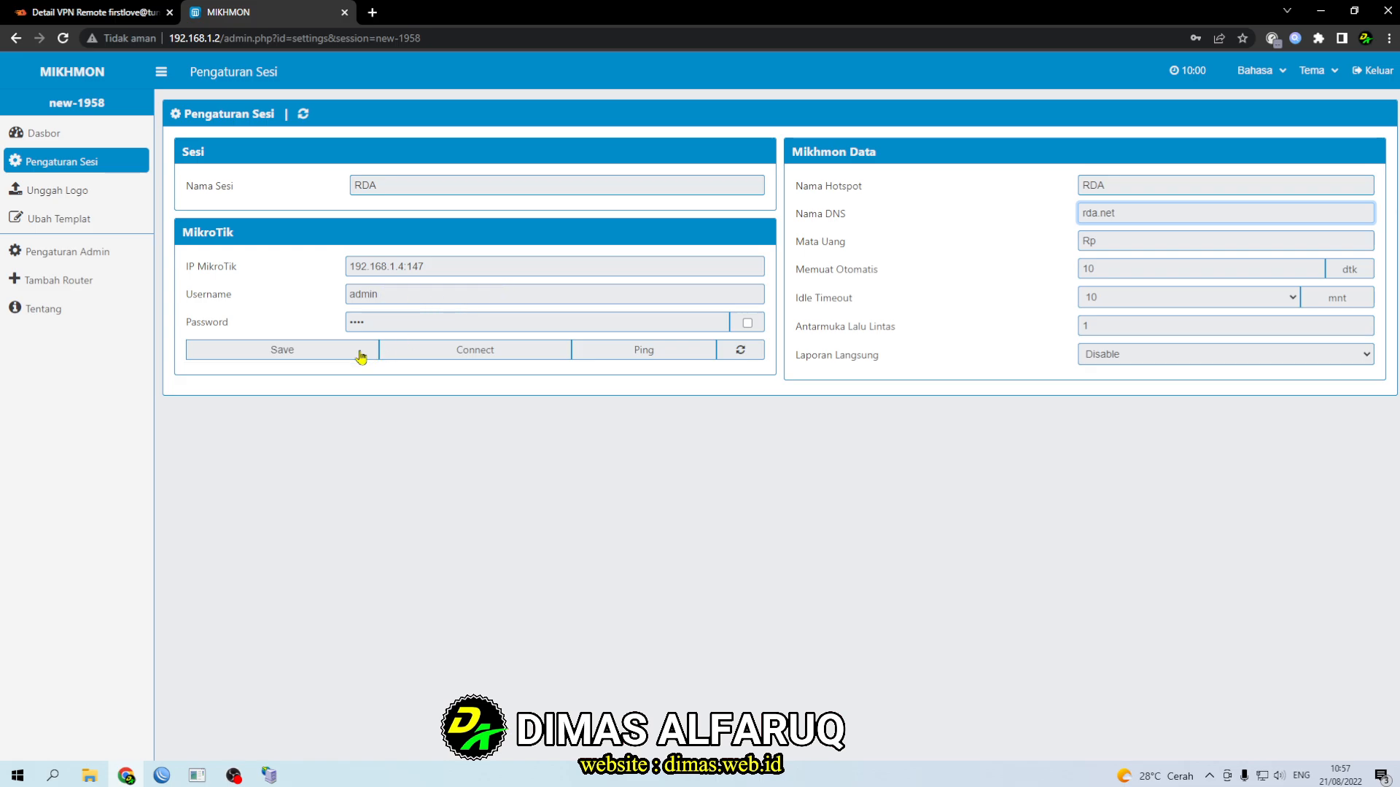
left_click(254, 353)
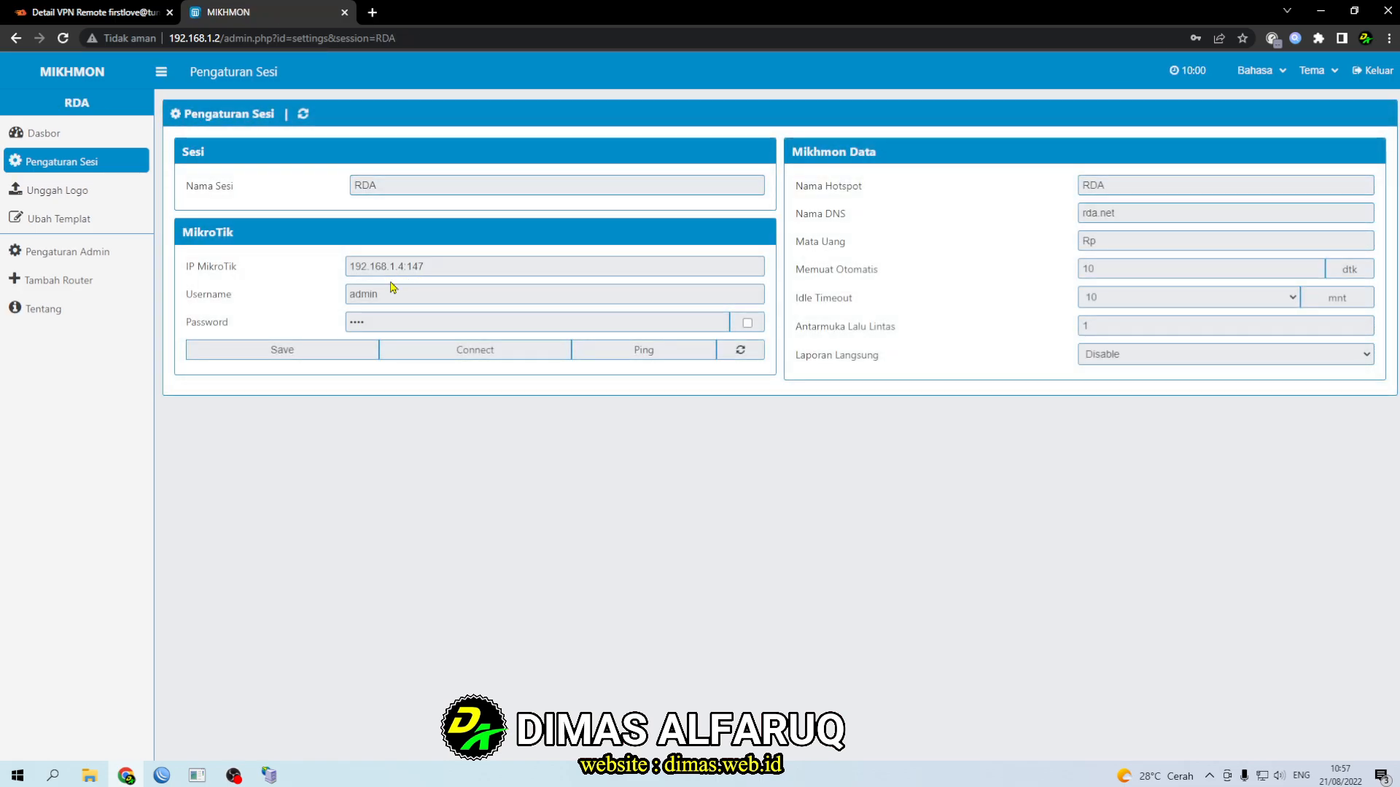
Step: Verify the api port in WinBox, save the RDA session, and connect to load the RB750 dashboard
left_click(162, 775)
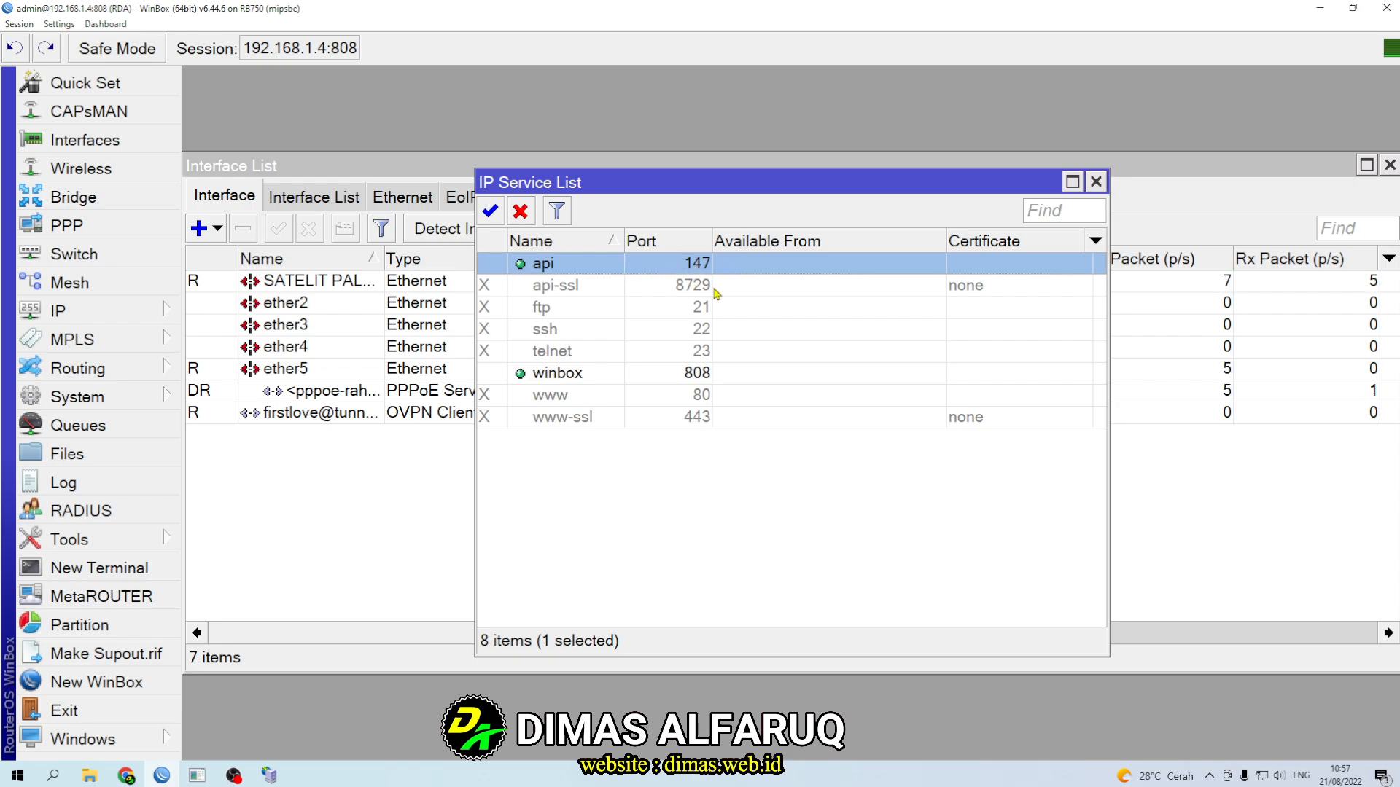
left_click(126, 775)
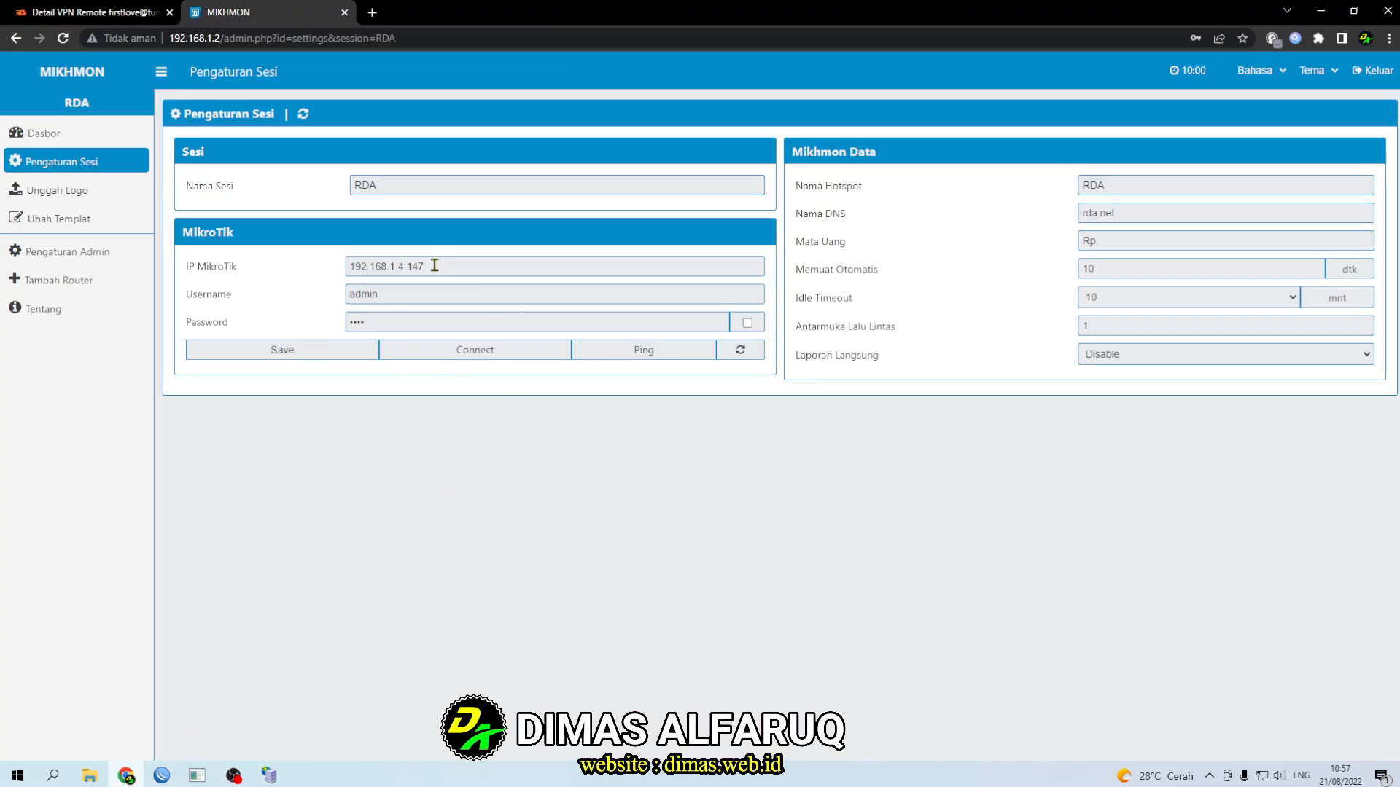
left_click(284, 351)
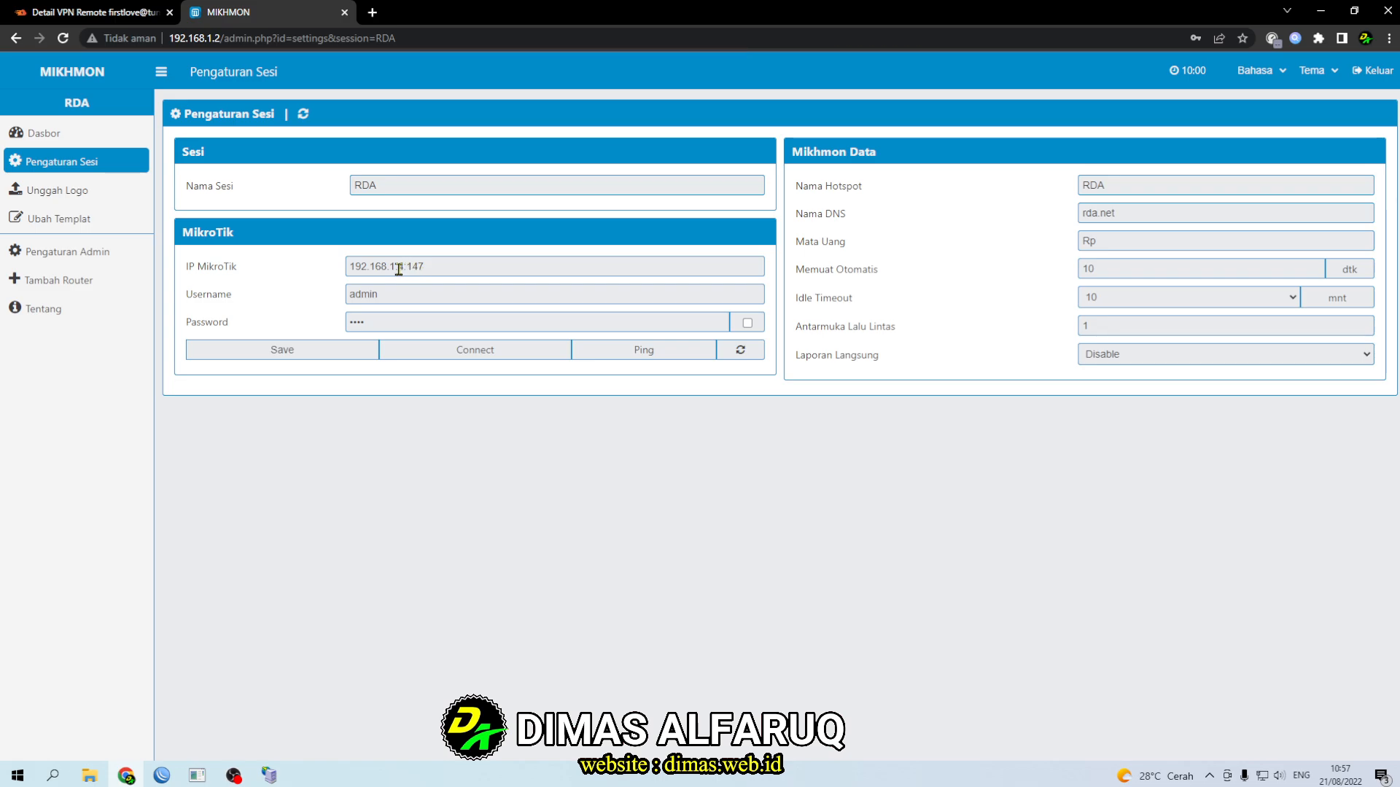
scroll(406, 381, "up", 4)
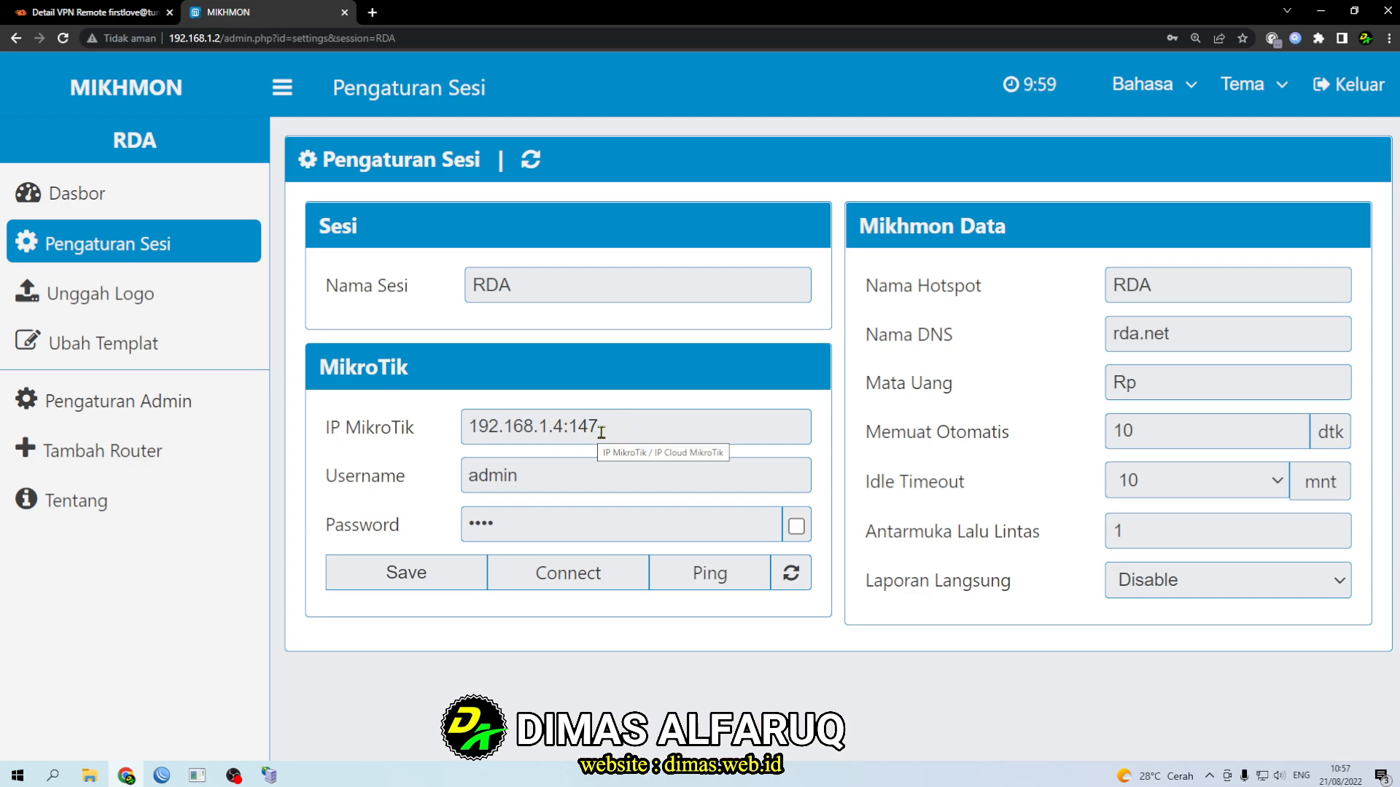
left_click(435, 575)
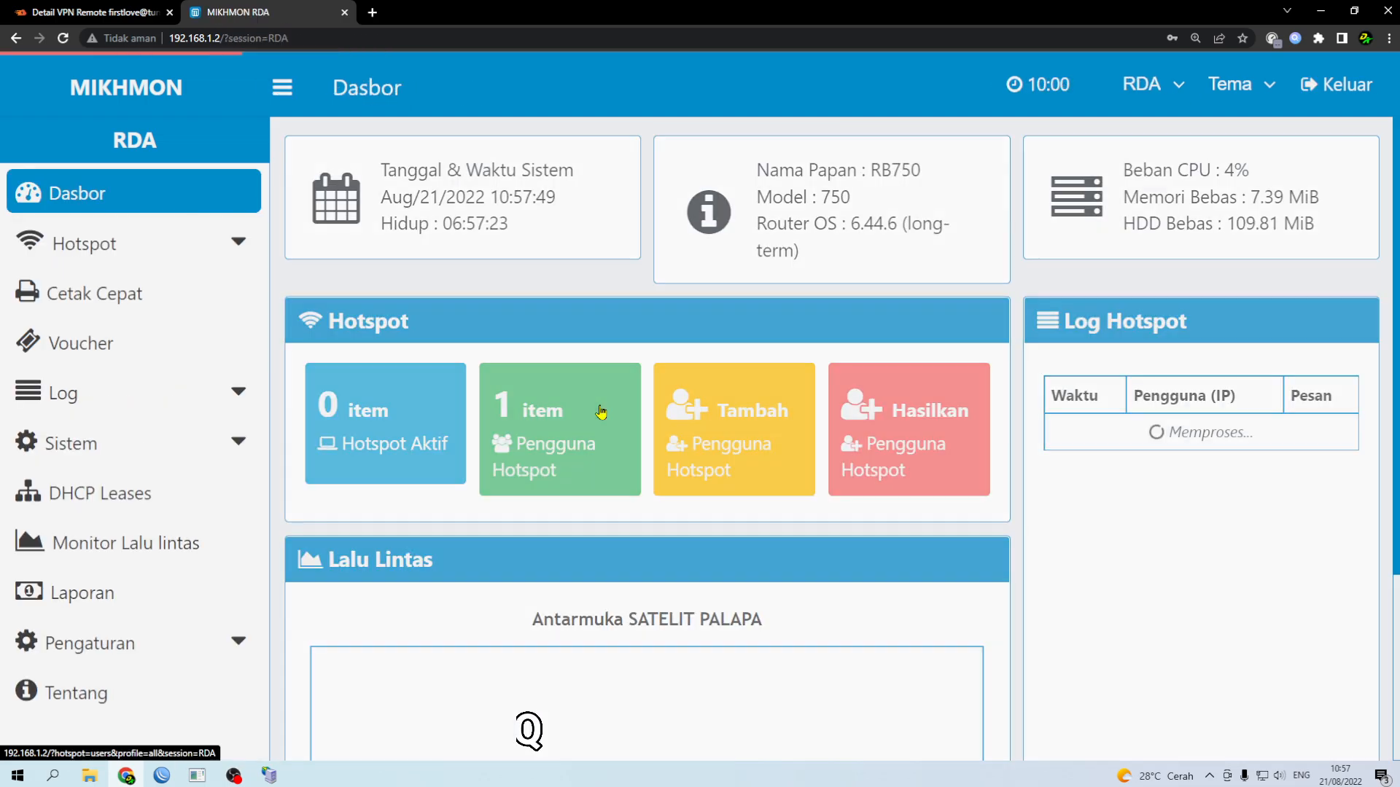
key("ctrl+minus")
key("ctrl+minus")
key("ctrl+plus")
key("ctrl+plus")
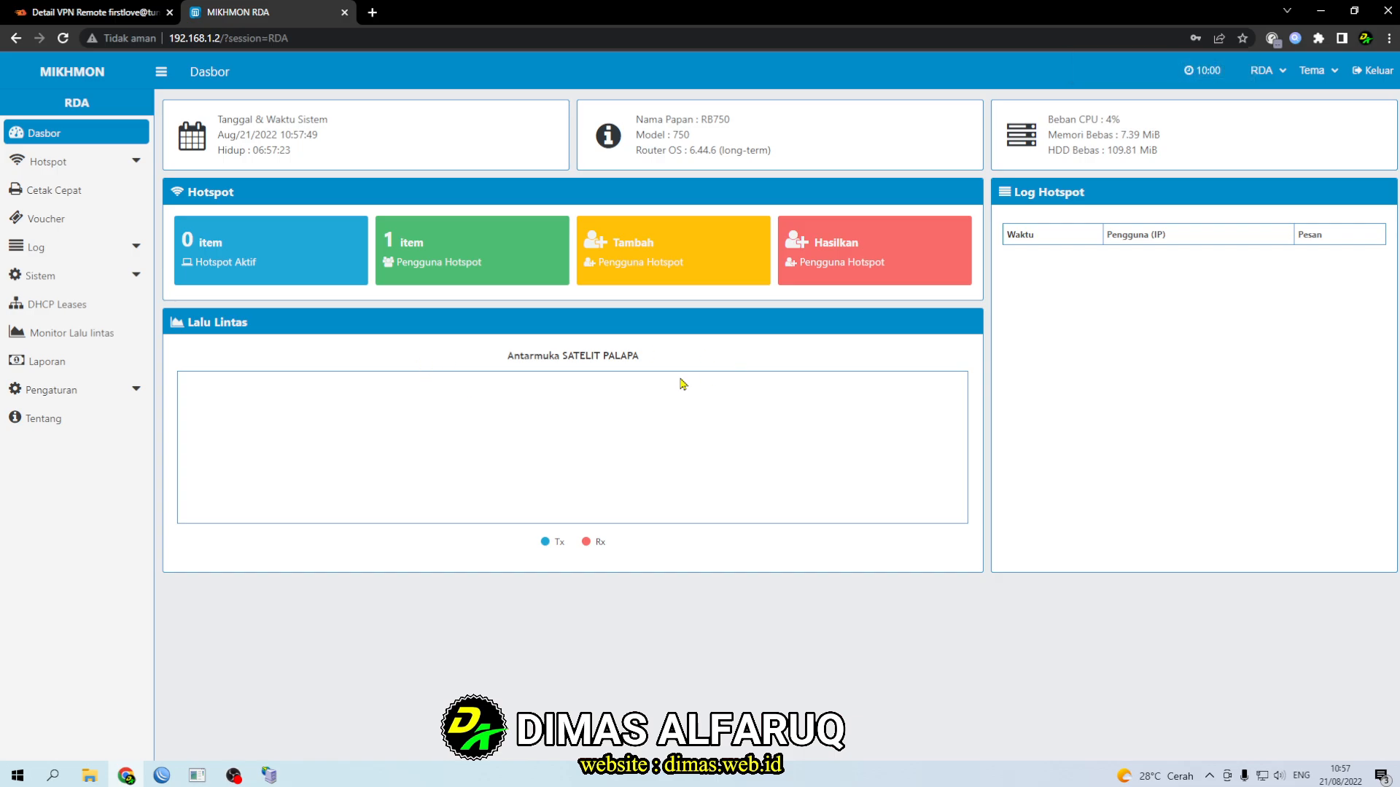
Step: In Session Settings, remove the port from the router address, save, and try connecting
left_click(106, 390)
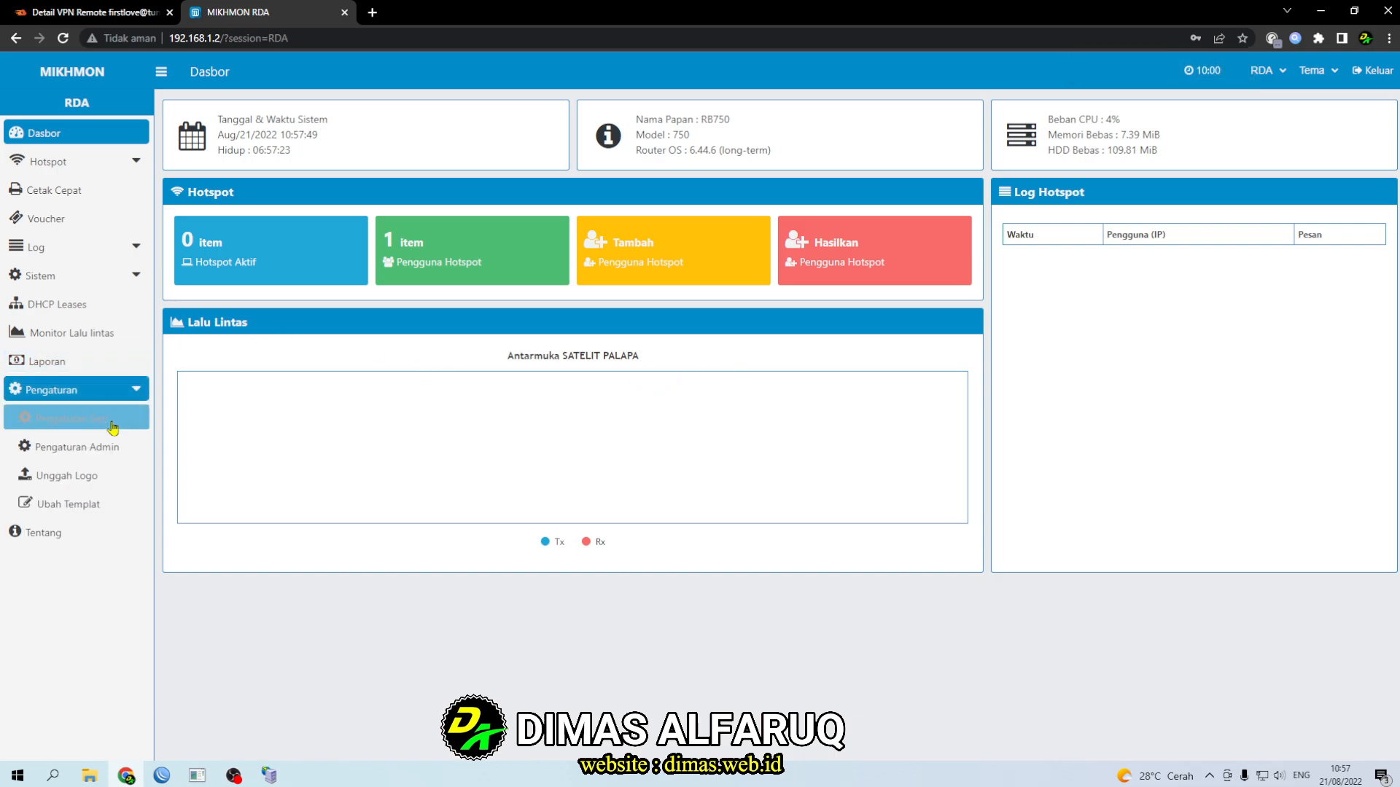
left_click(109, 417)
left_click(464, 269)
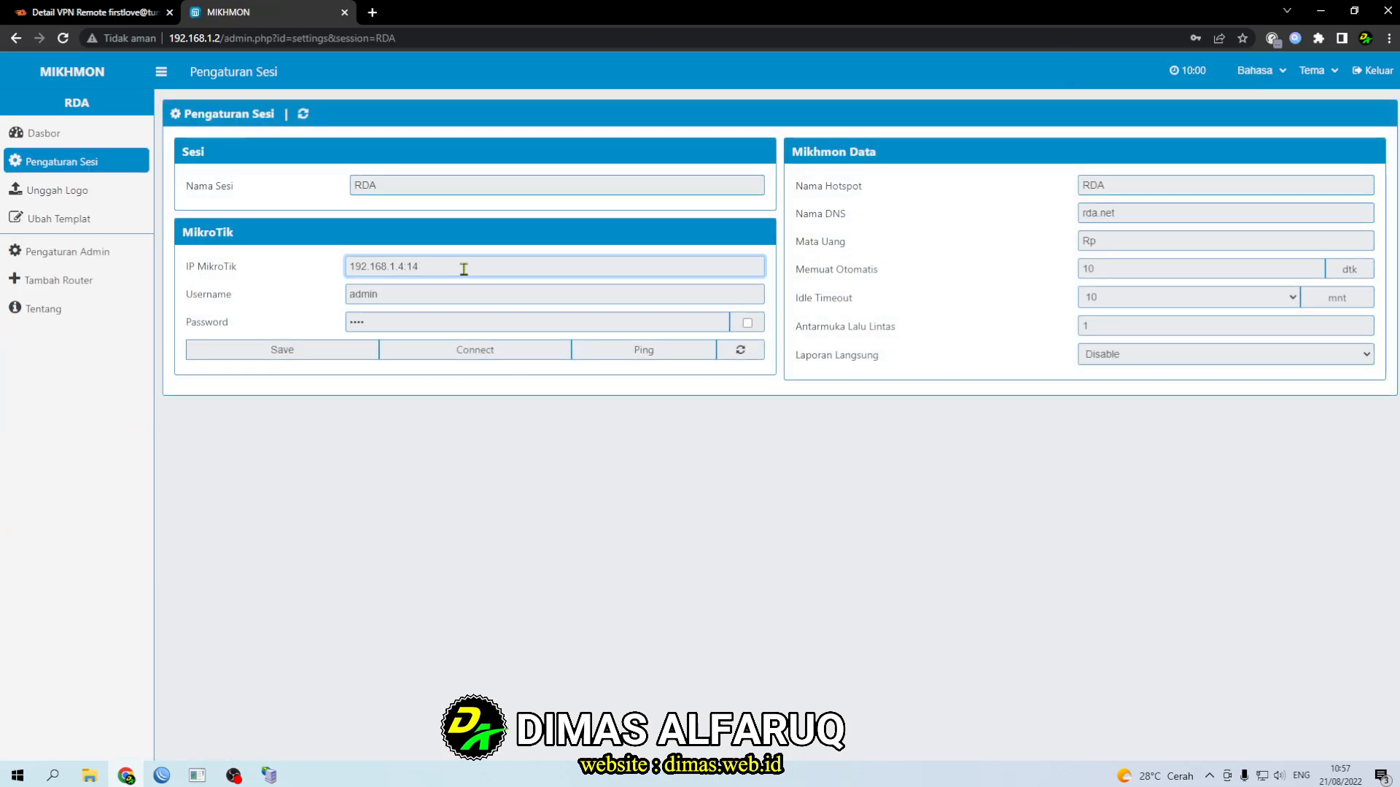
key("BackSpace")
key("BackSpace")
key("BackSpace")
left_click(286, 354)
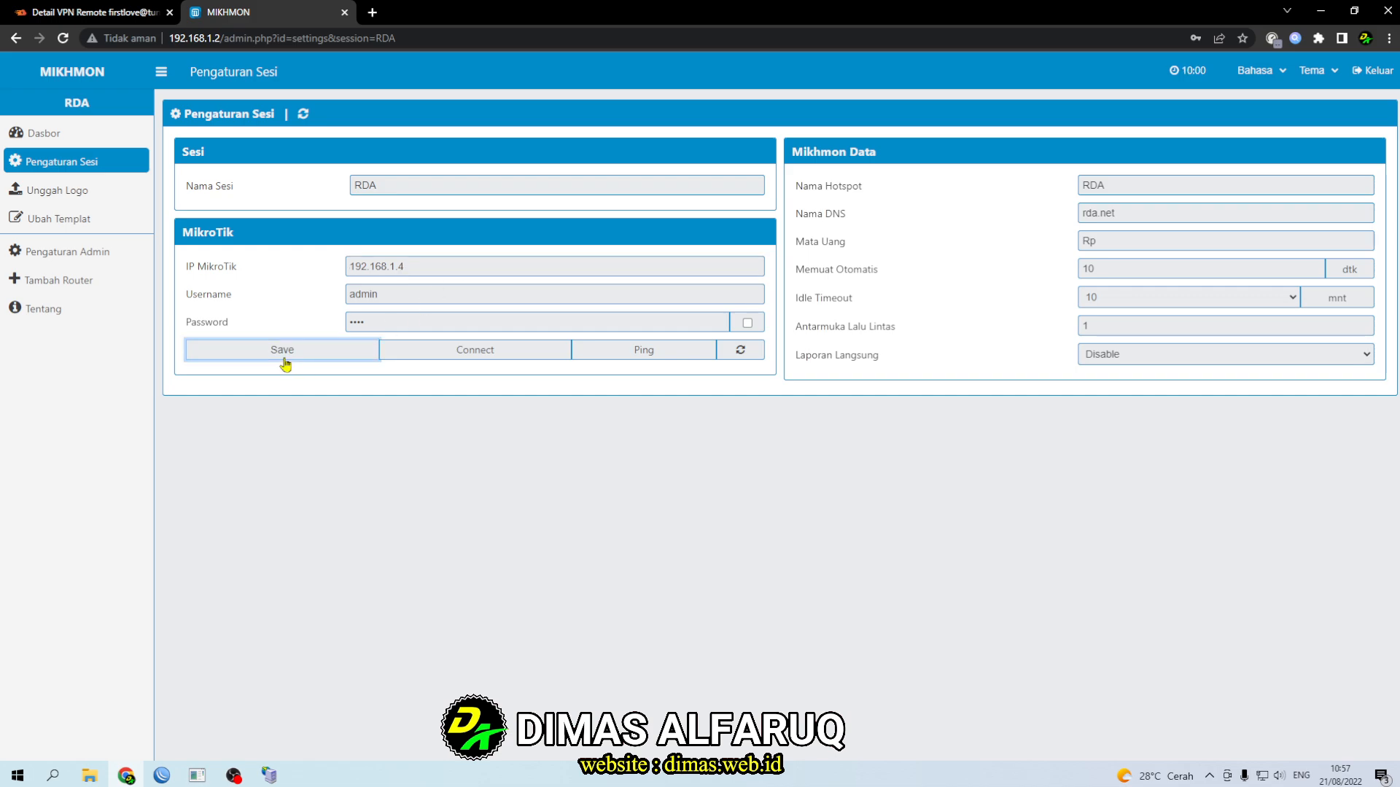
left_click(514, 352)
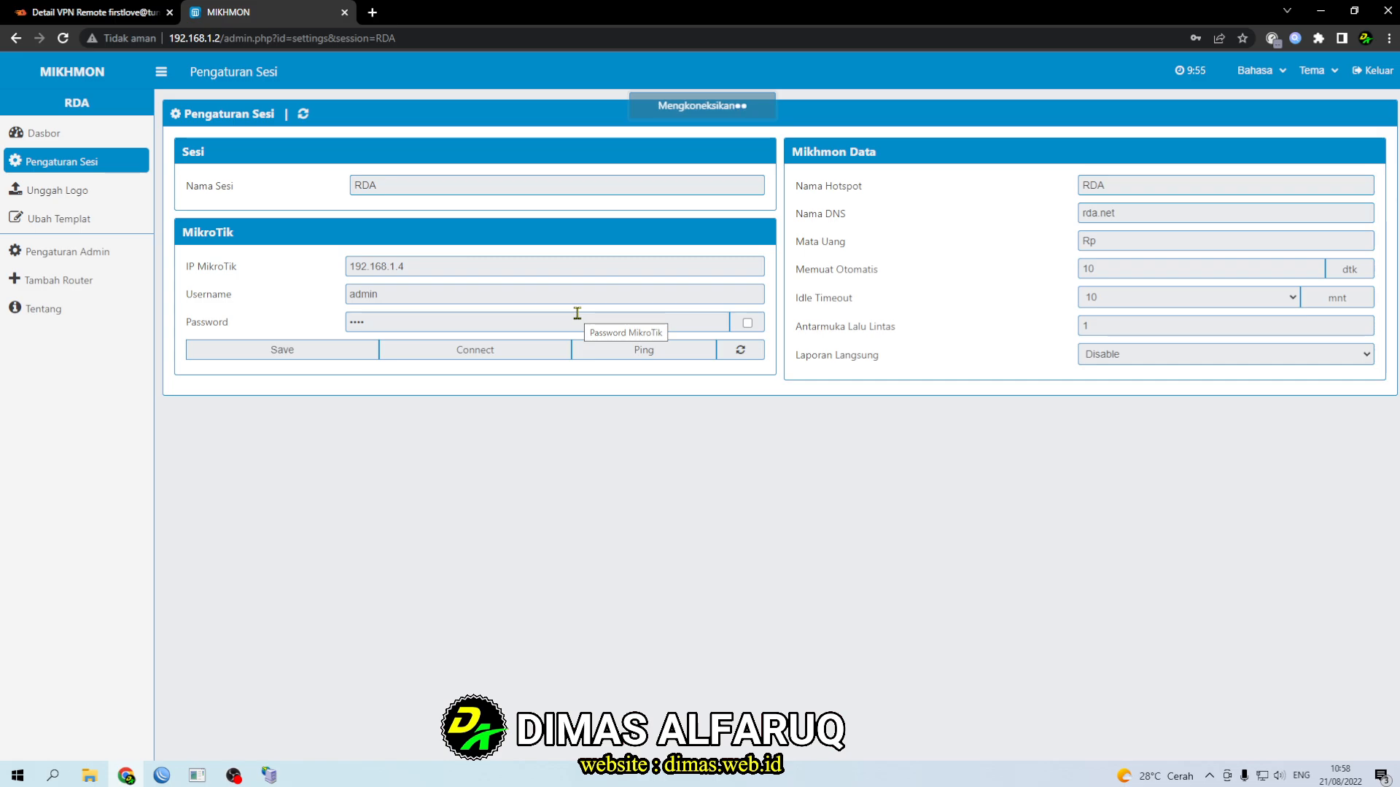
Step: After rechecking WinBox, restore :147 to the address, save, and connect to the dashboard
left_click(175, 773)
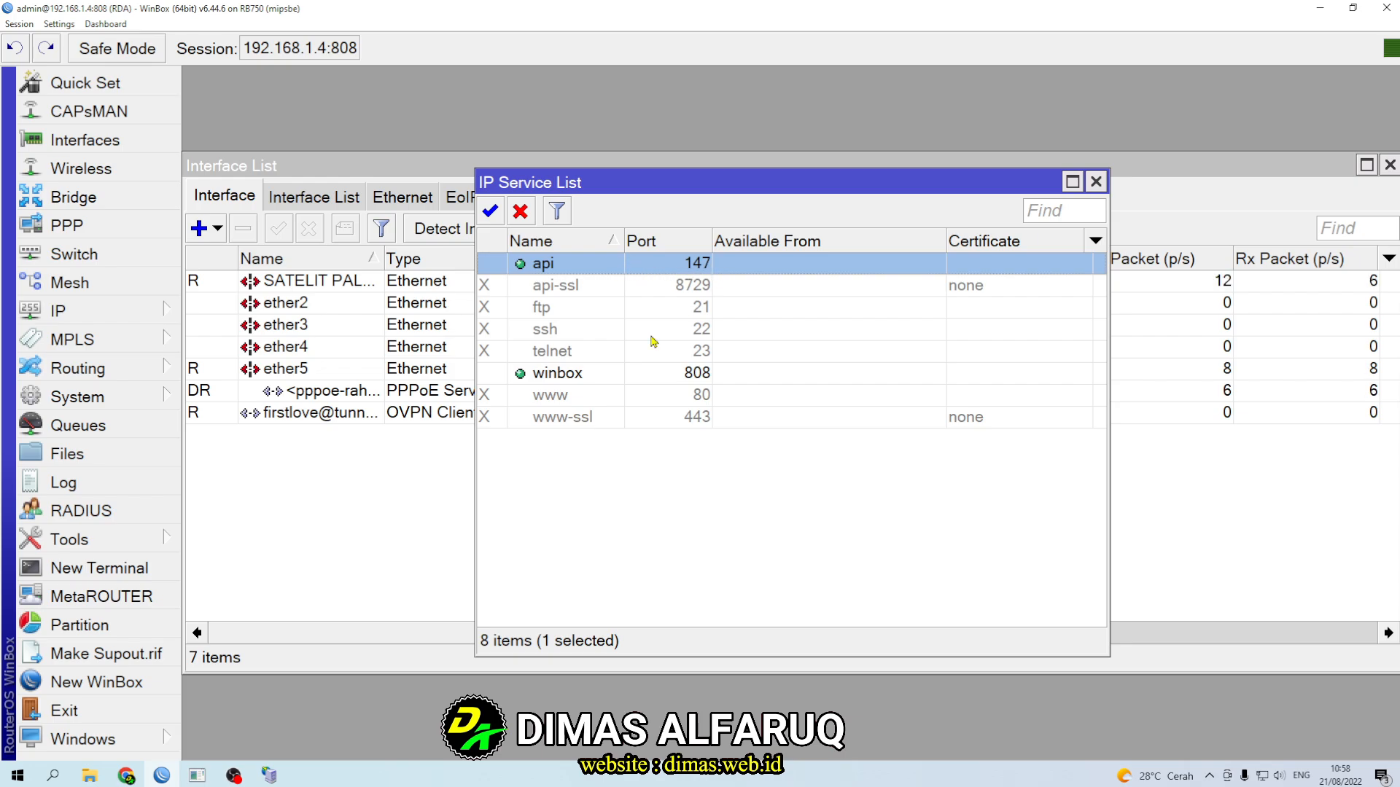
left_click(126, 775)
left_click(444, 270)
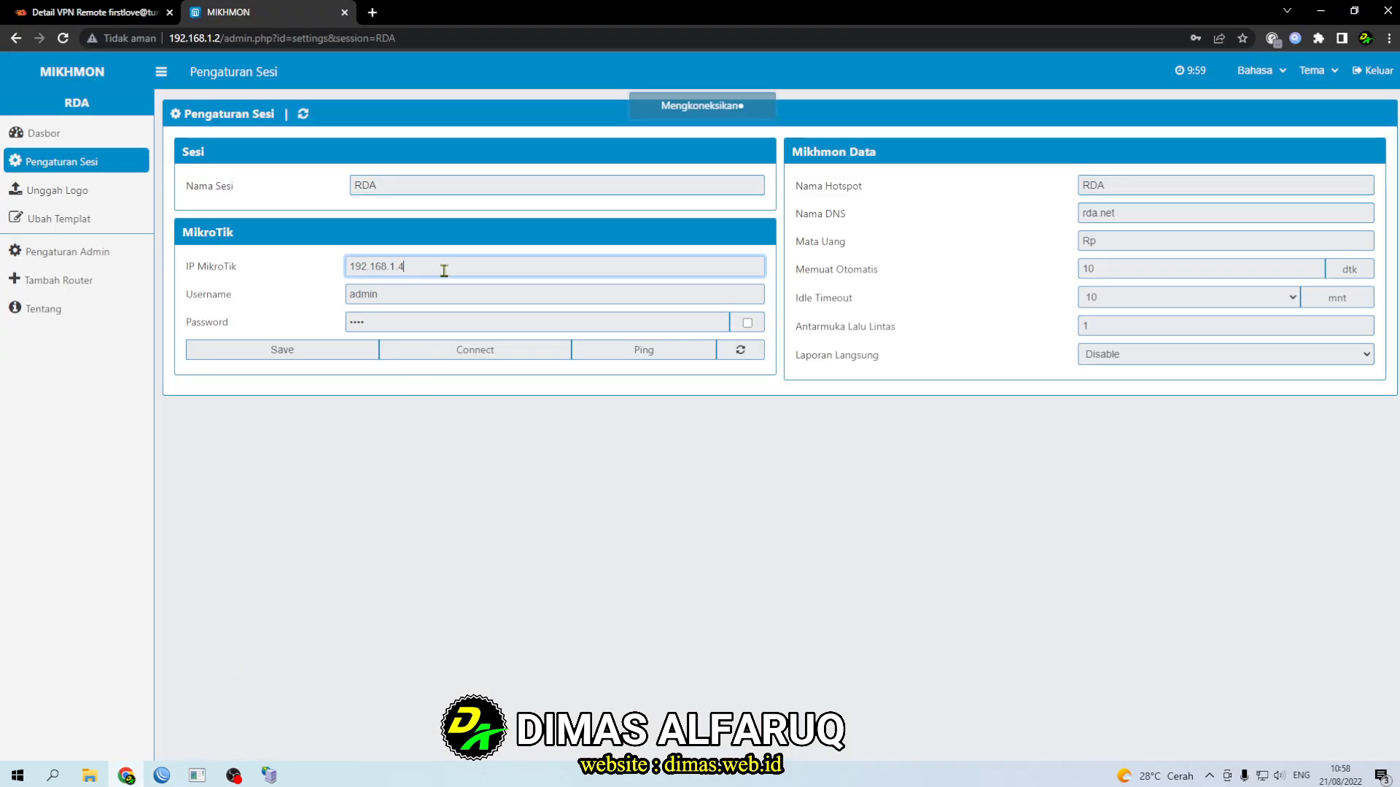
type(":147")
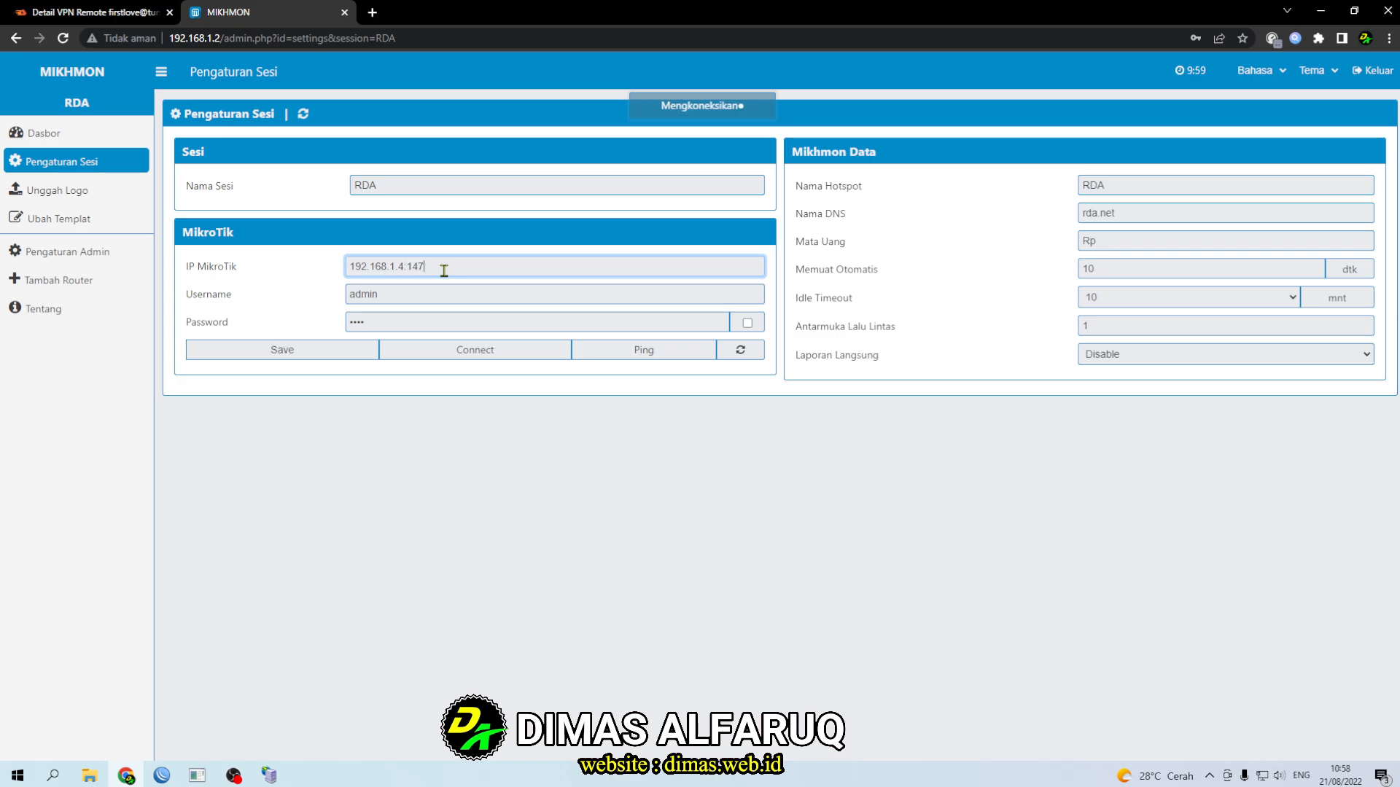
key("ctrl+plus")
key("ctrl+plus")
key("ctrl+plus")
key("ctrl+plus")
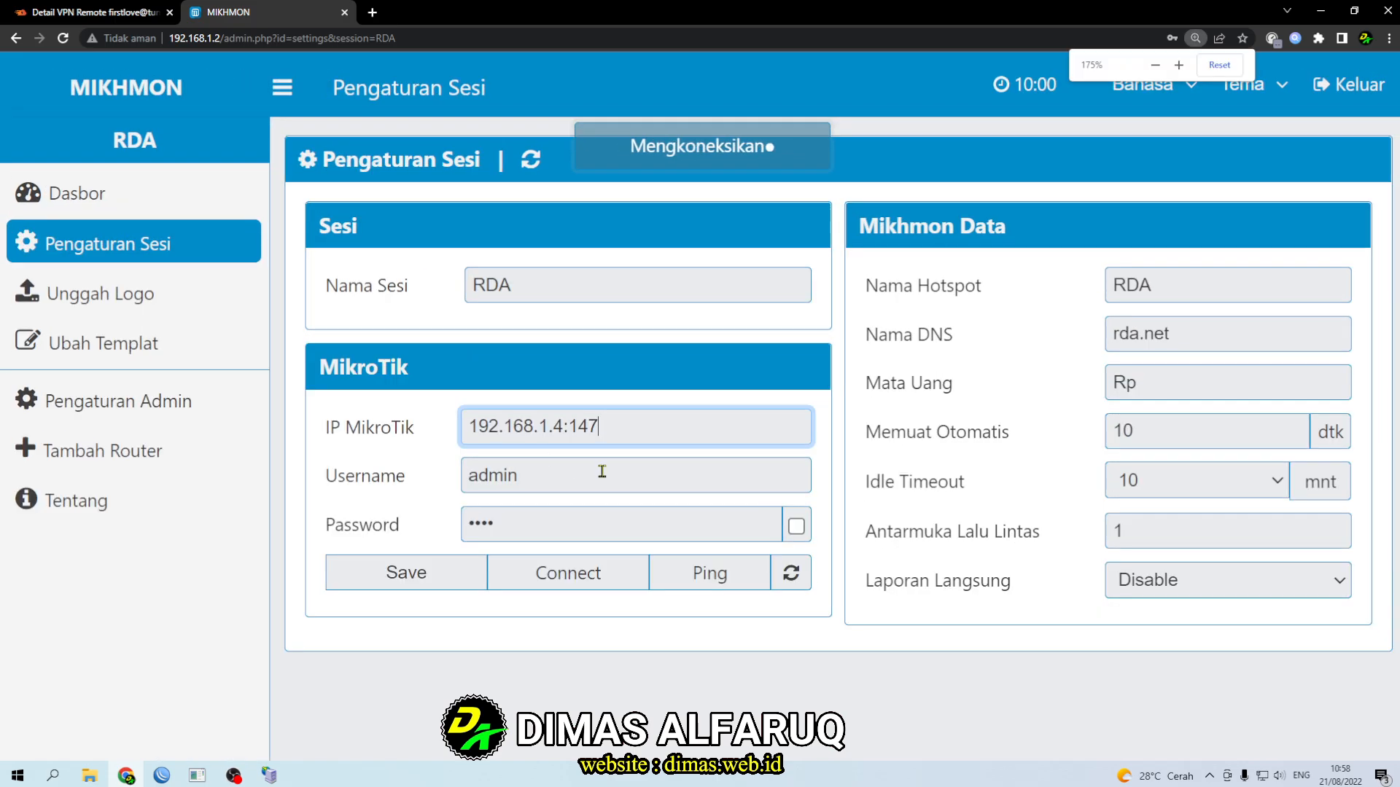
left_click(570, 429)
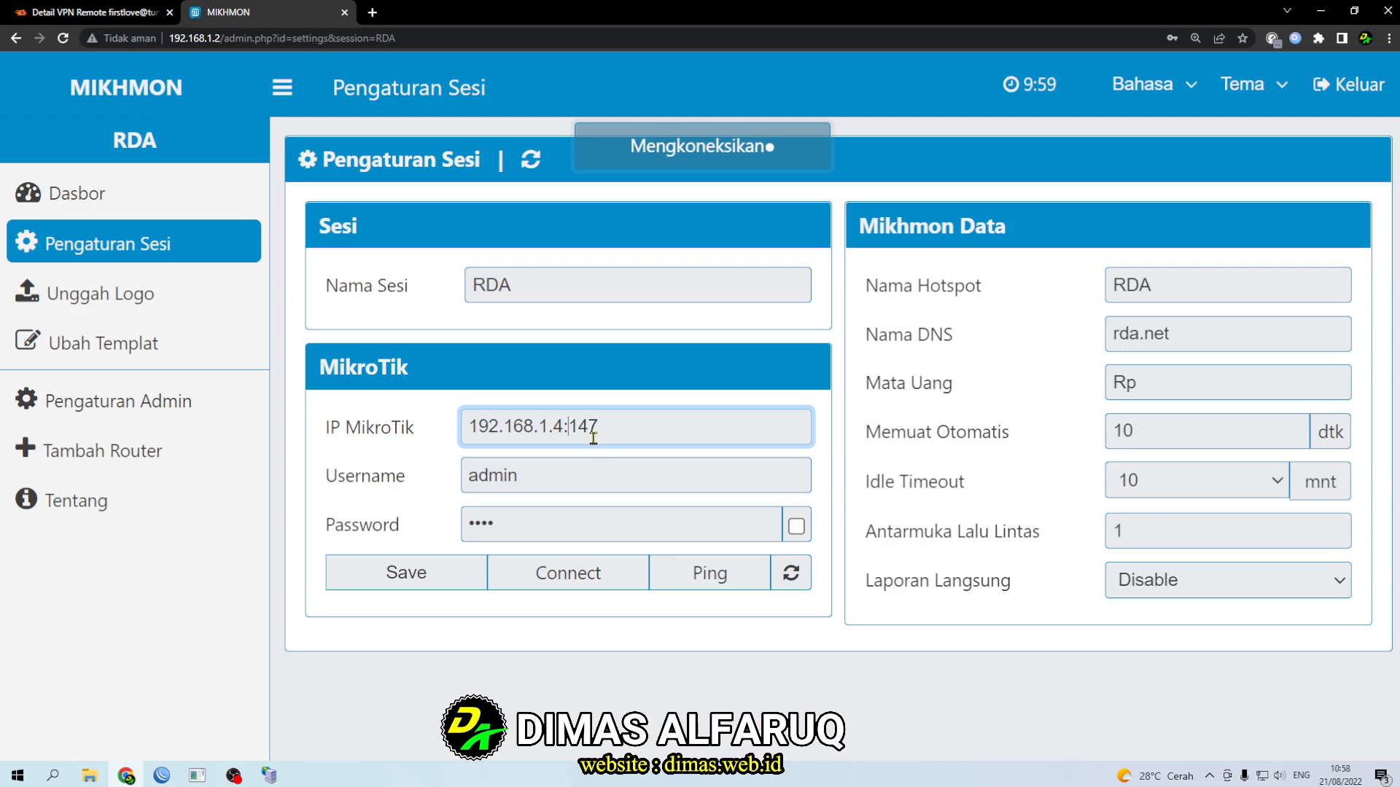
left_click(423, 576)
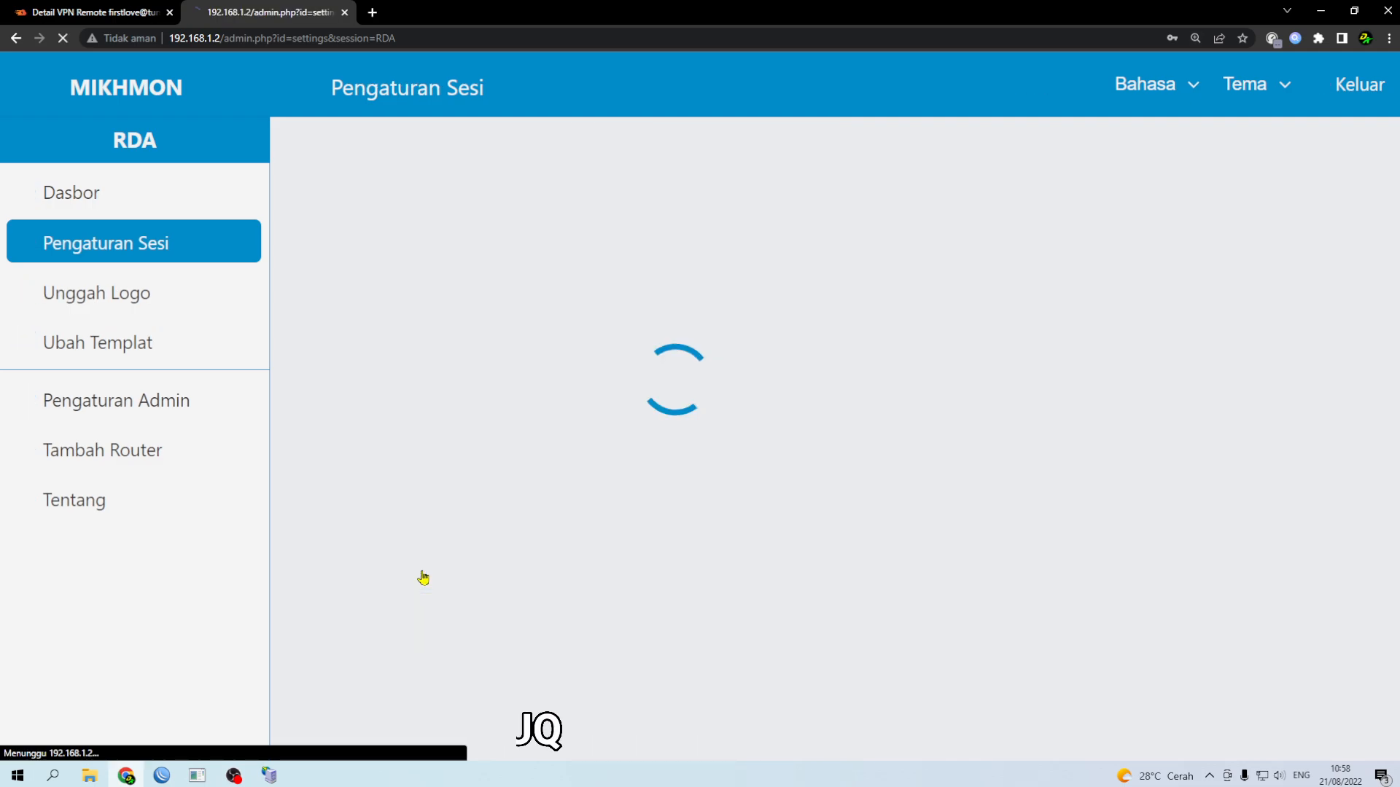
left_click(587, 572)
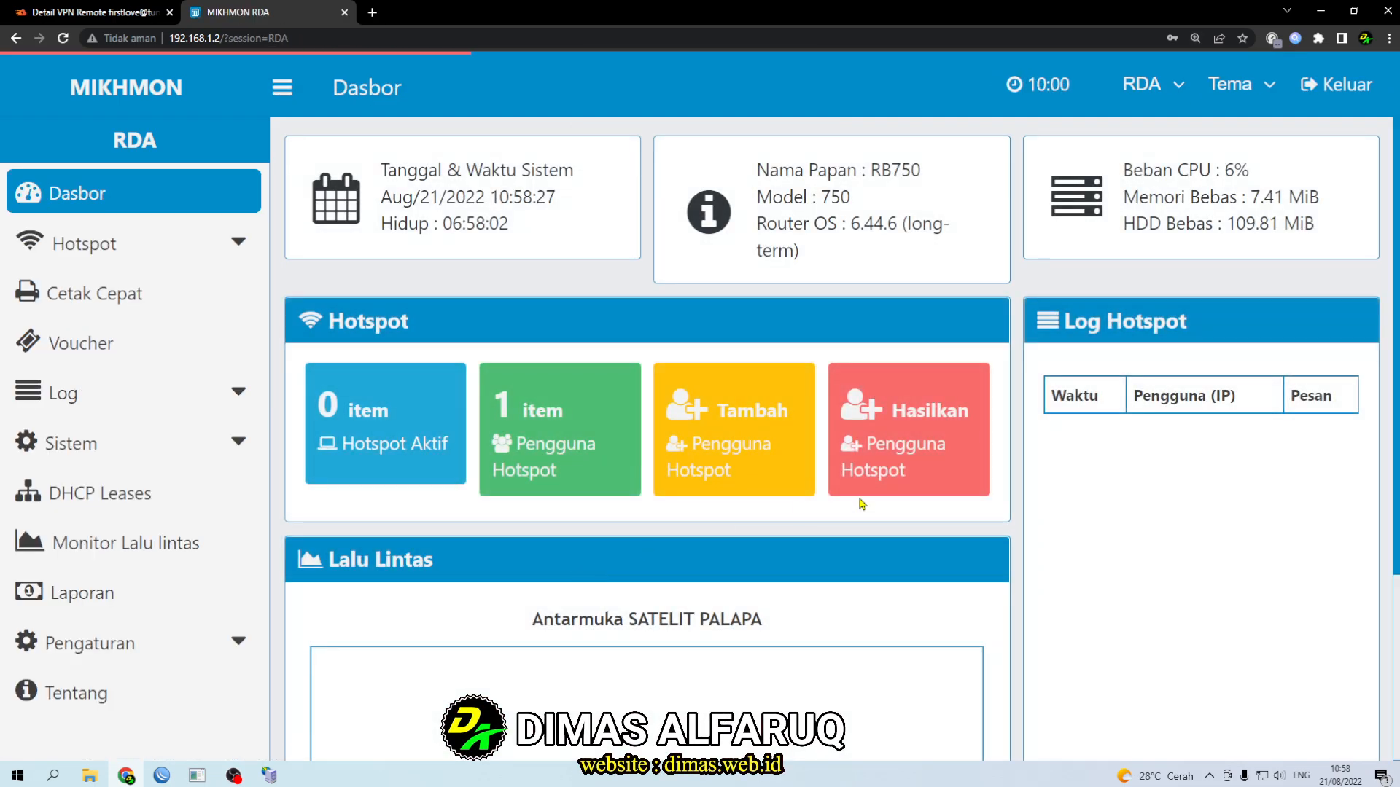
Step: Let the SATELIT PALAPA chart plot live Tx/Rx traffic, then return to WinBox's service list
scroll(937, 533, "down", 6)
scroll(938, 532, "up", 3)
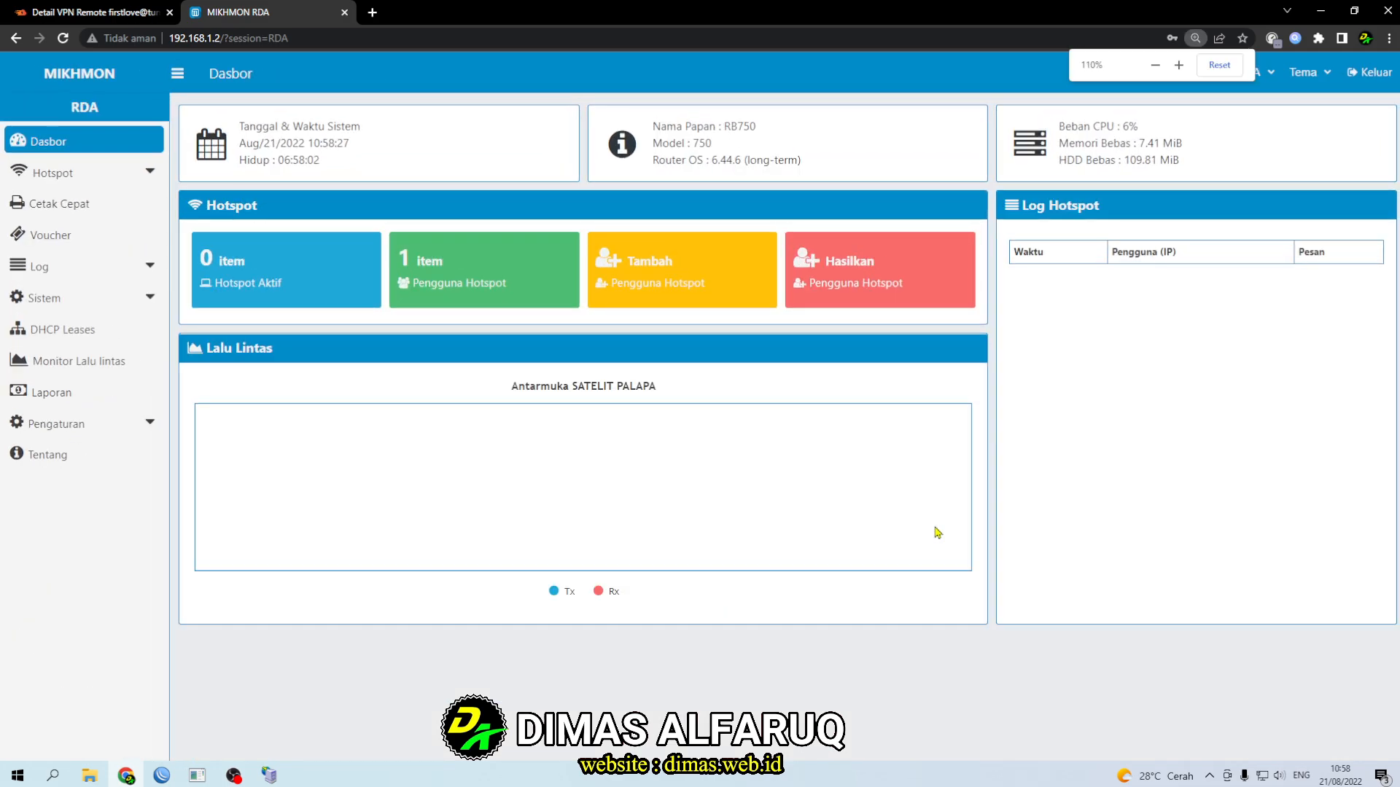
scroll(938, 533, "up", 1)
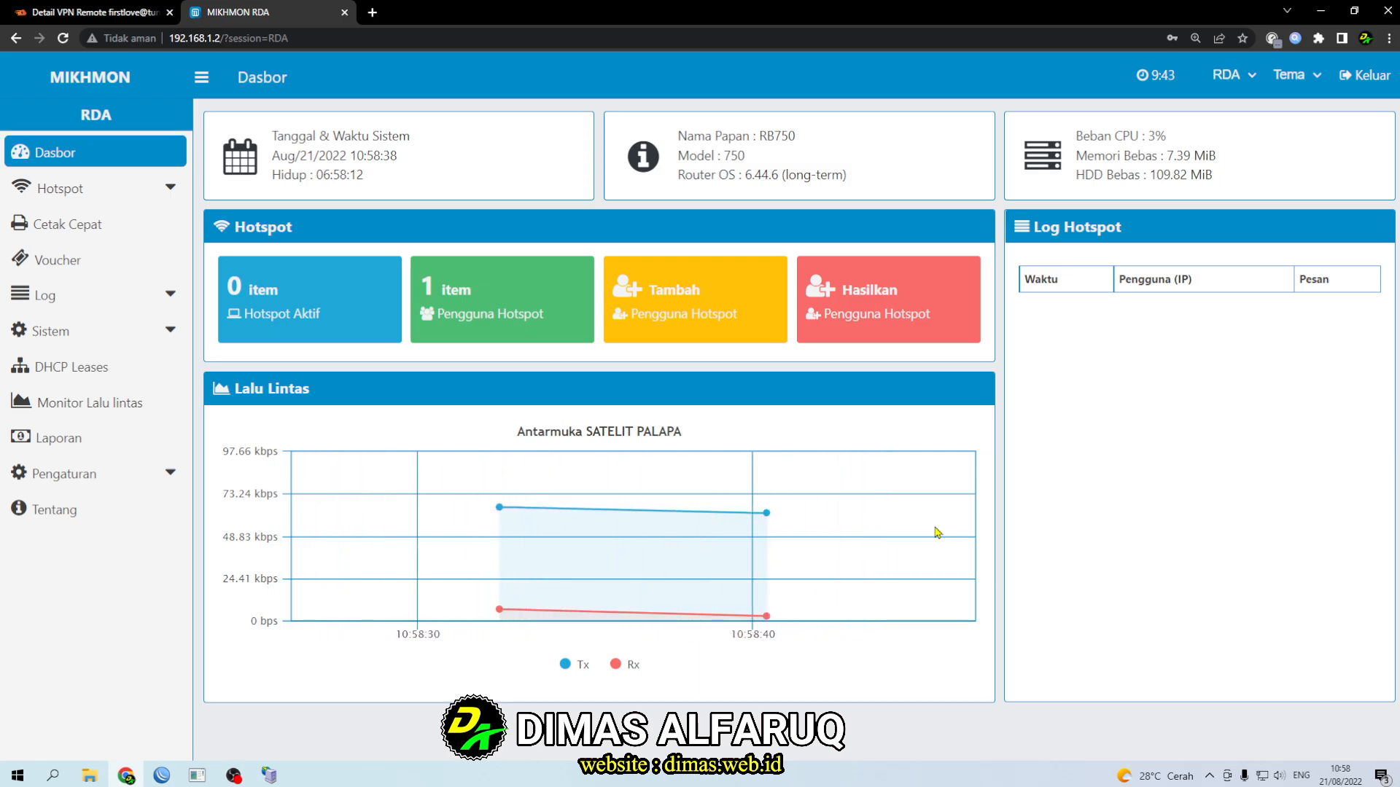
left_click(161, 775)
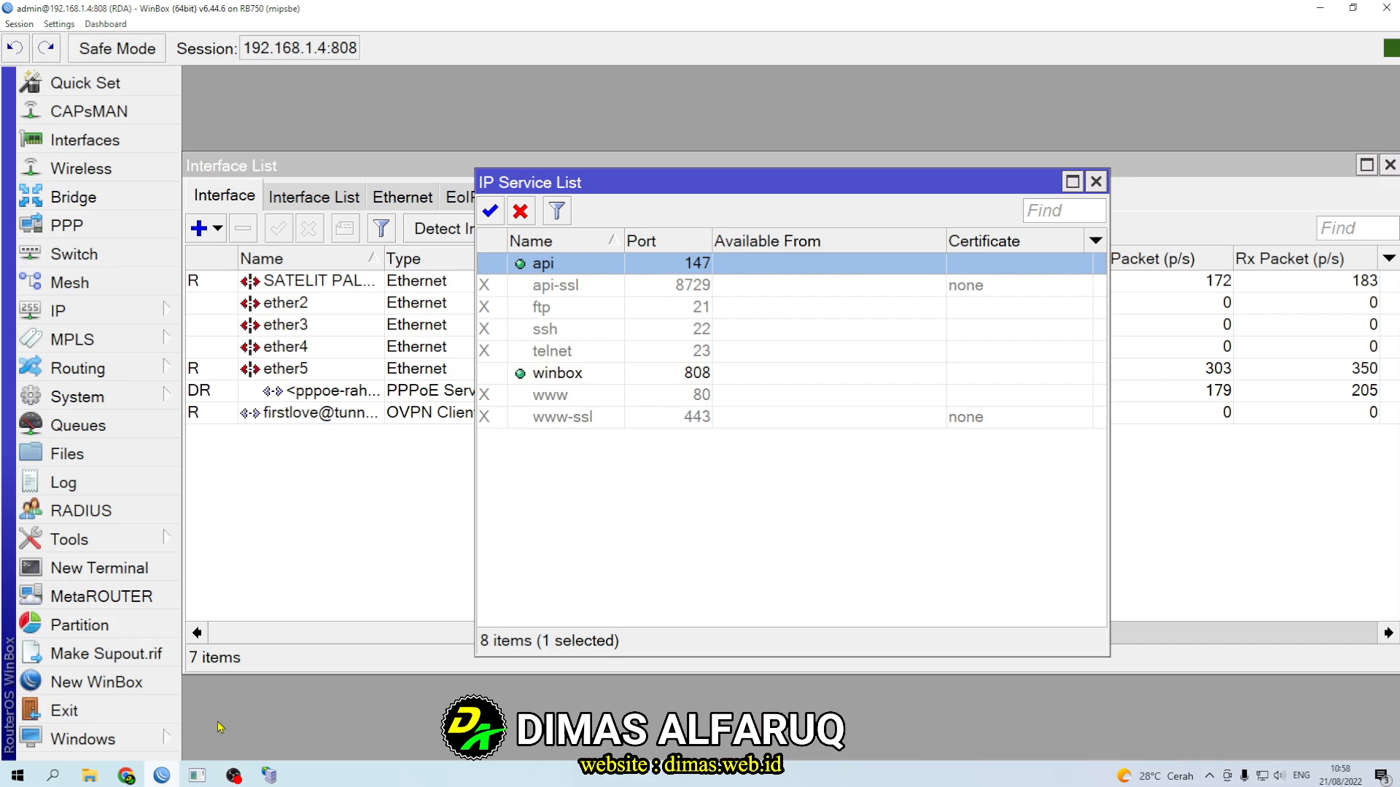
left_click(121, 318)
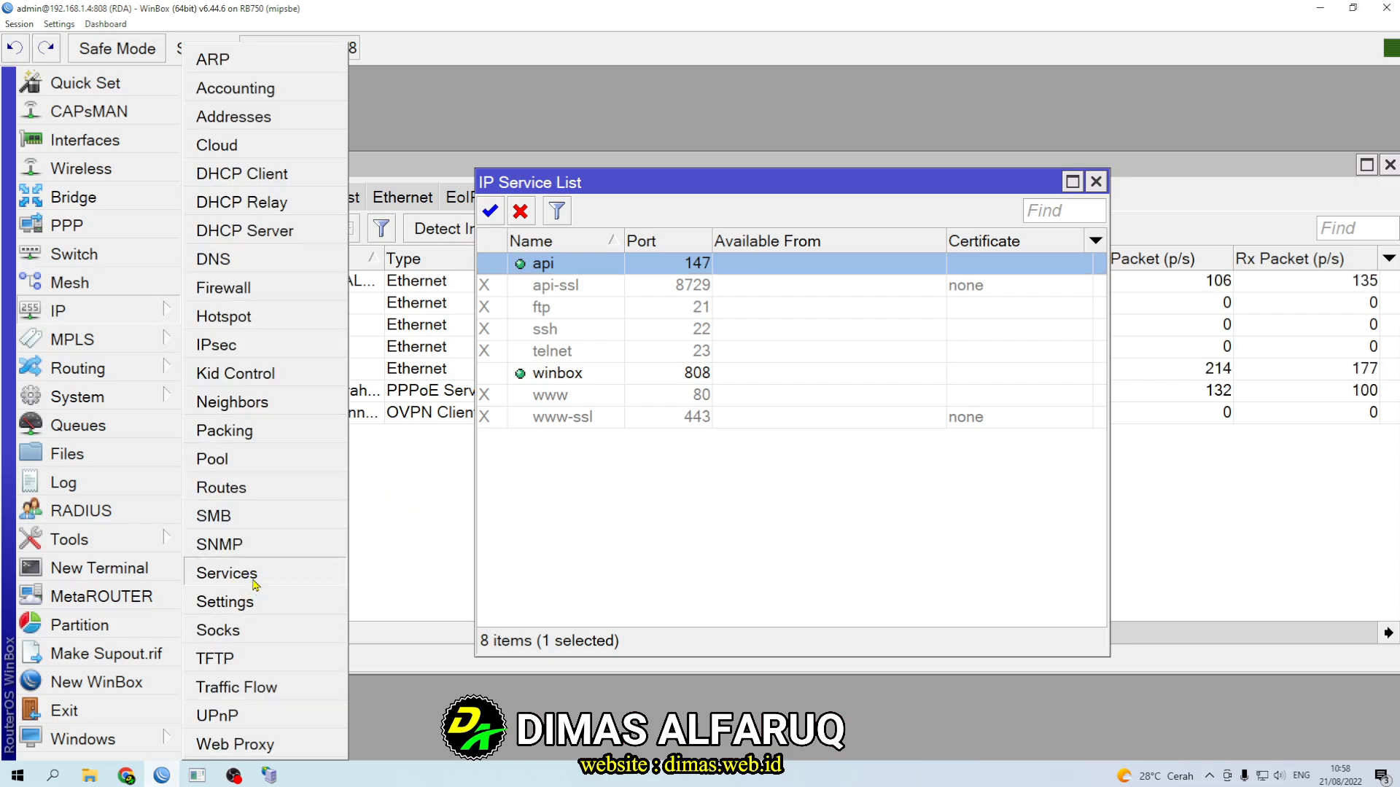
left_click(240, 573)
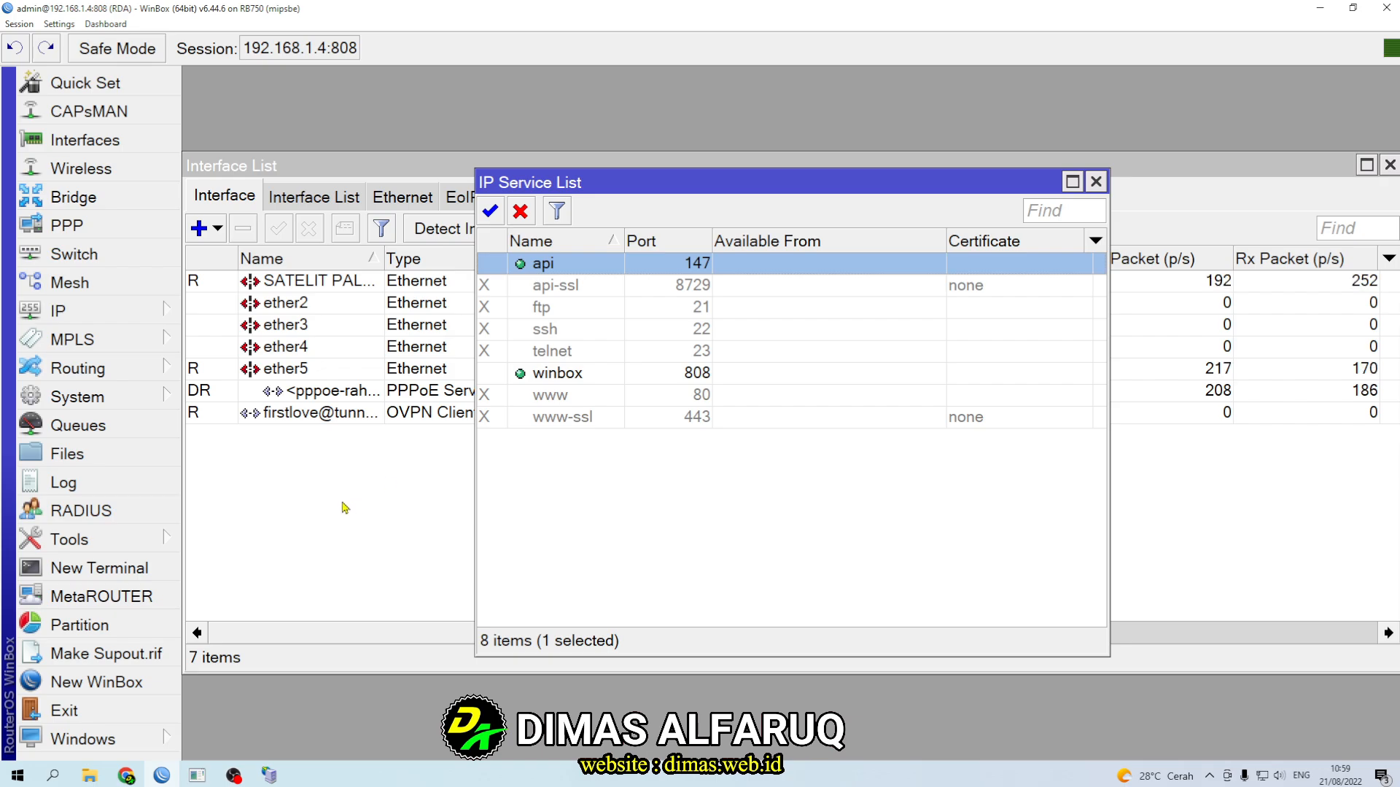
left_click(233, 775)
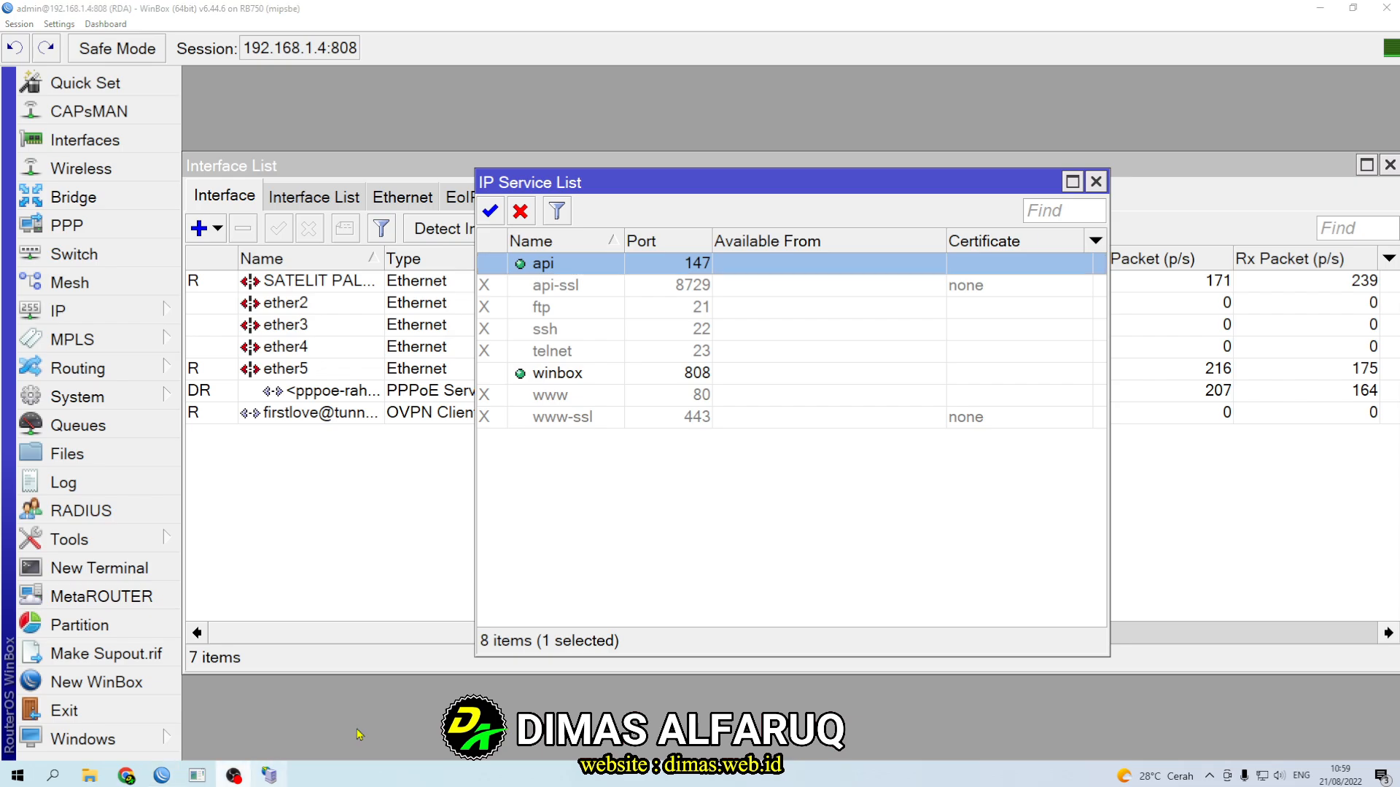